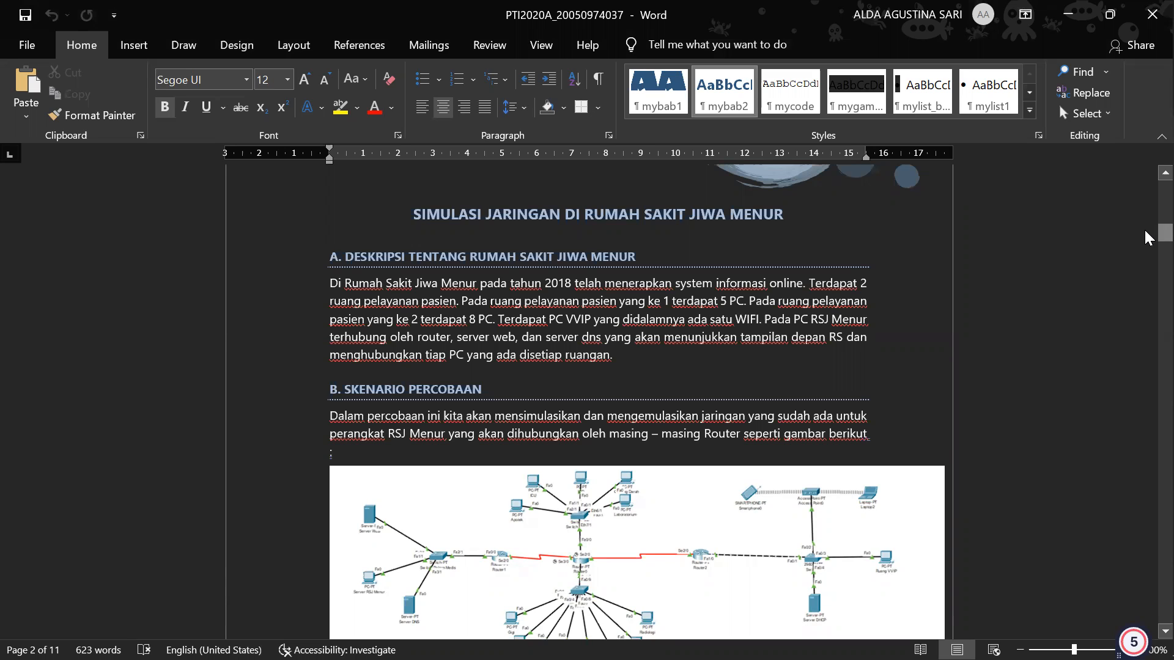
Step: Review the hospital network description and scheme in the report, and compare it with the topology in Cisco Packet Tracer
{"action": "left_click_drag", "start_coordinate": [1147, 237], "coordinate": [1147, 243]}
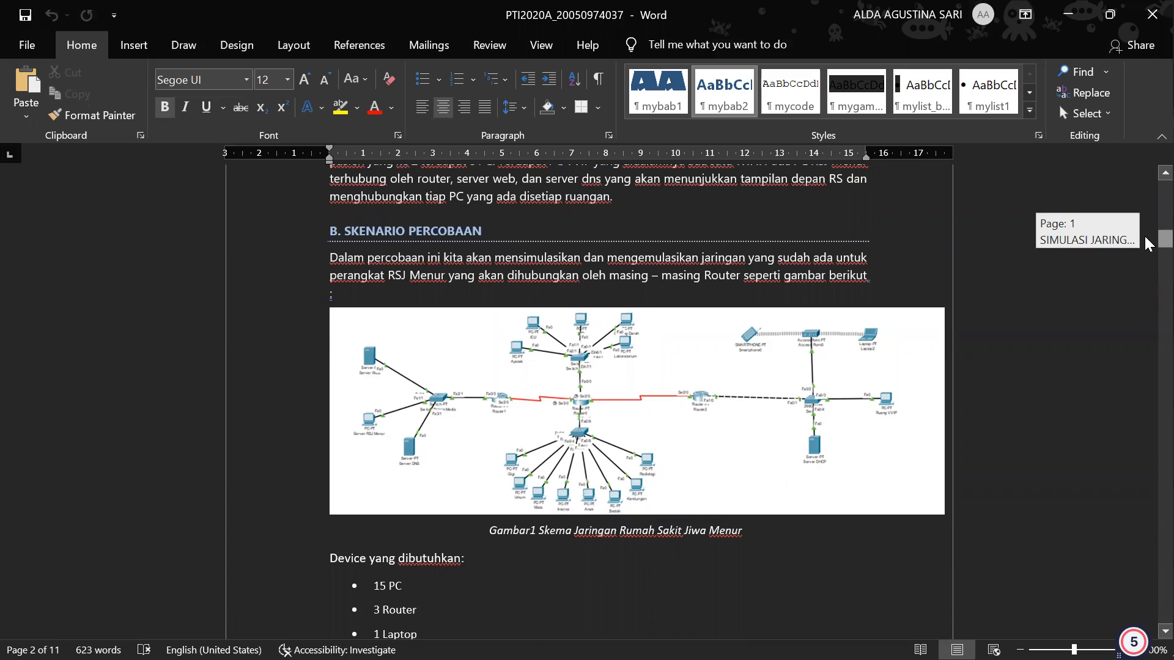
{"action": "left_click_drag", "start_coordinate": [1146, 237], "coordinate": [1146, 237]}
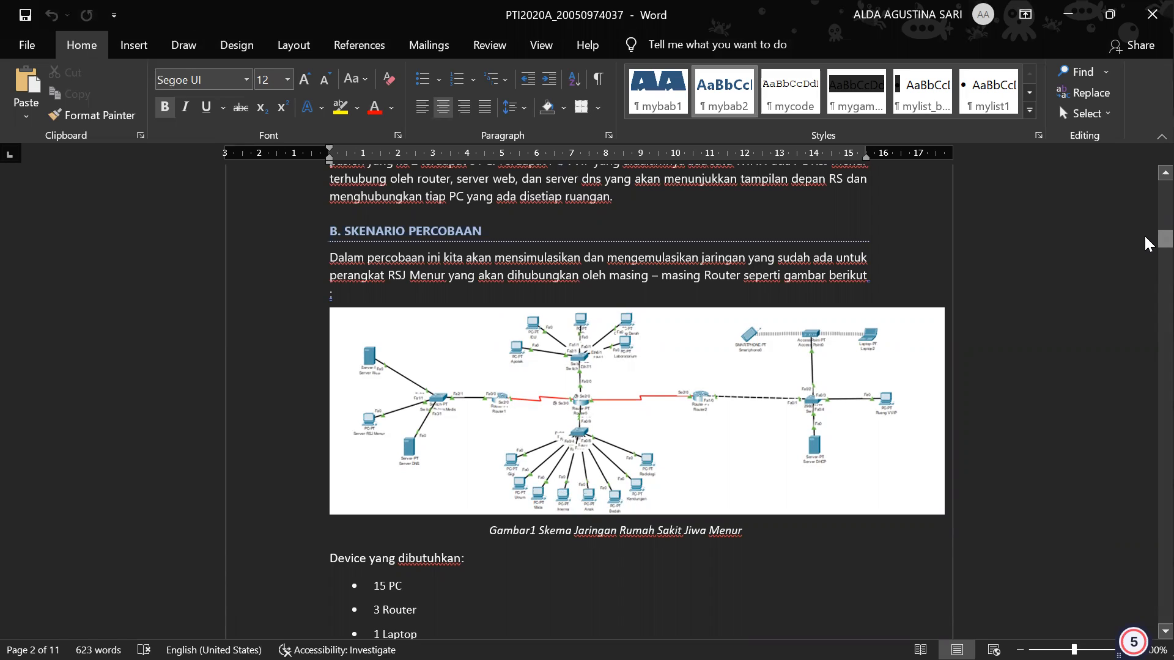
{"action": "left_click_drag", "start_coordinate": [1165, 237], "coordinate": [1165, 239]}
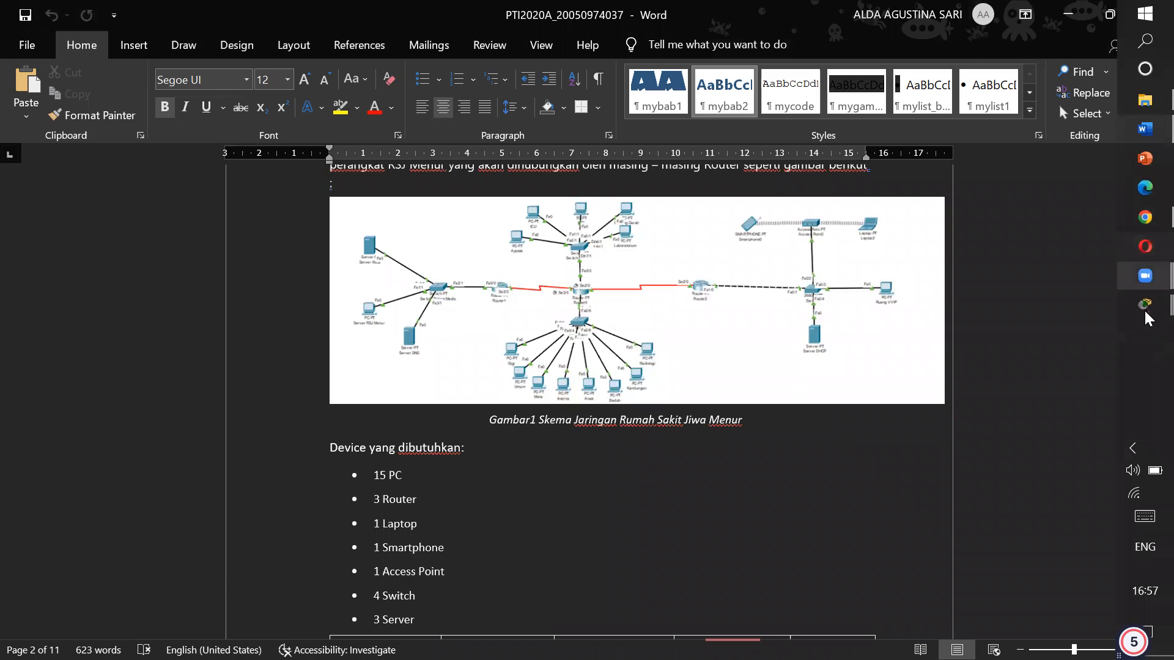
{"action": "left_click", "coordinate": [1144, 312]}
{"action": "left_click", "coordinate": [1027, 260]}
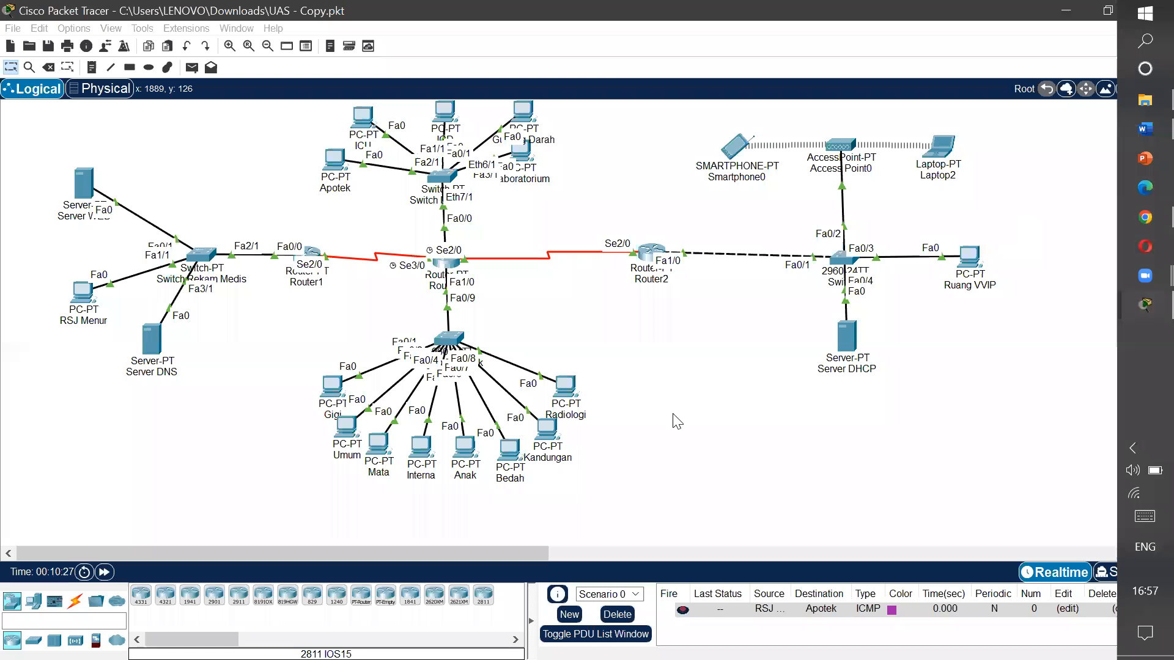
{"action": "left_click", "coordinate": [1145, 128]}
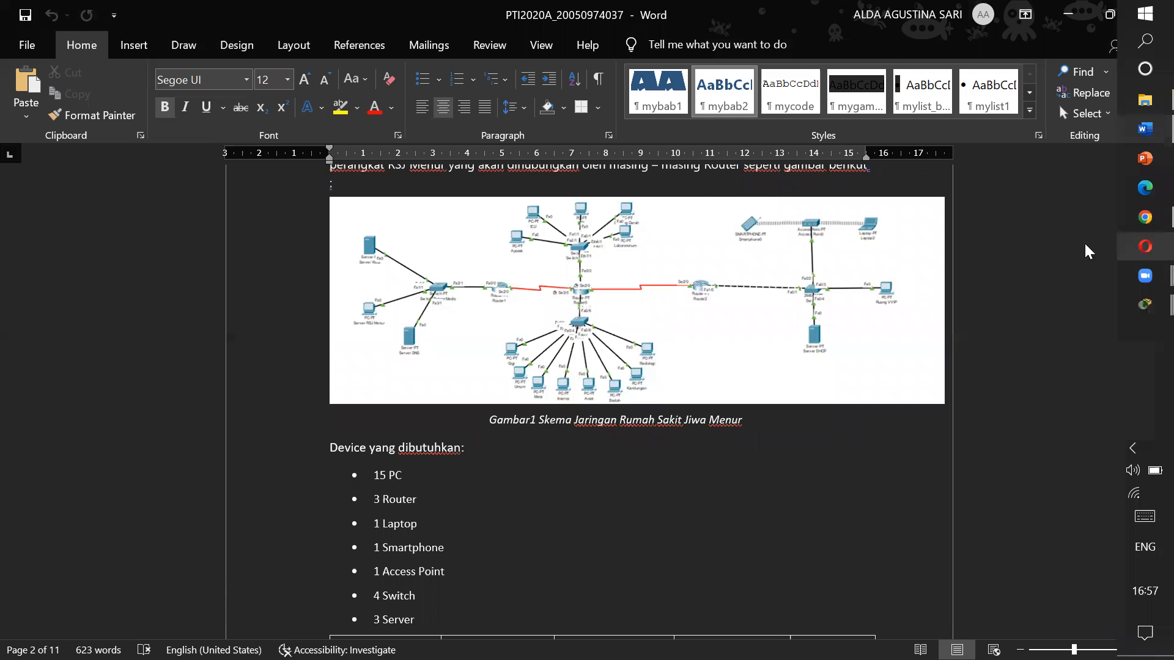
Step: Review the report's required device list, IP address table and experiment steps
{"action": "mouse_move", "coordinate": [1147, 249]}
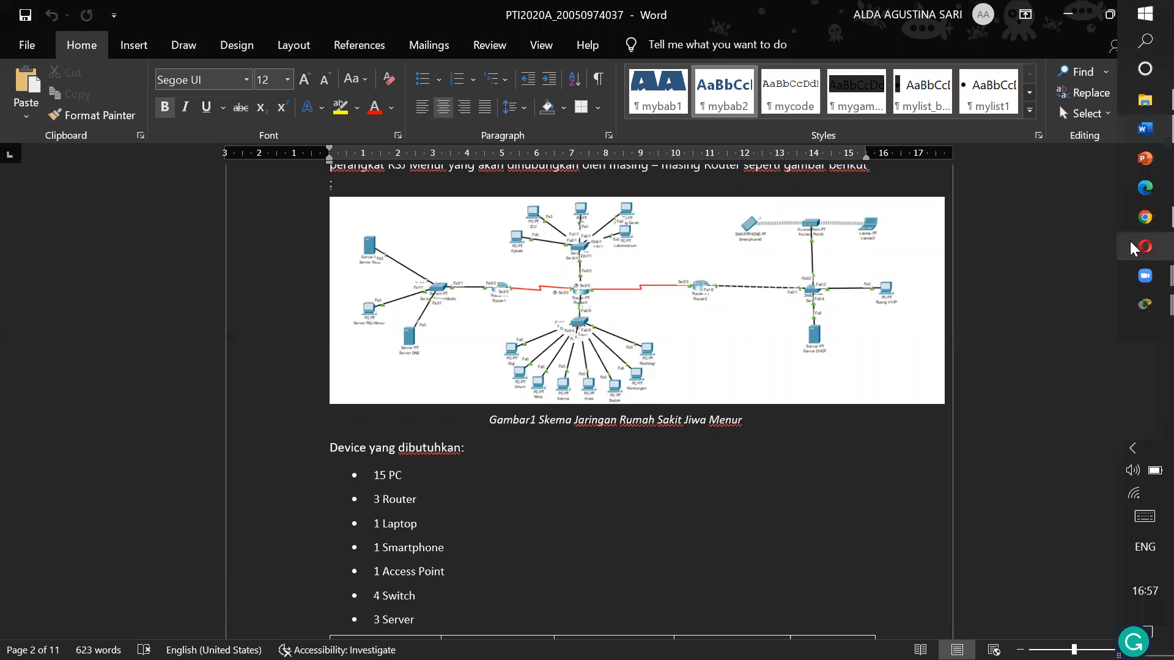
{"action": "left_click_drag", "start_coordinate": [1146, 251], "coordinate": [1147, 260]}
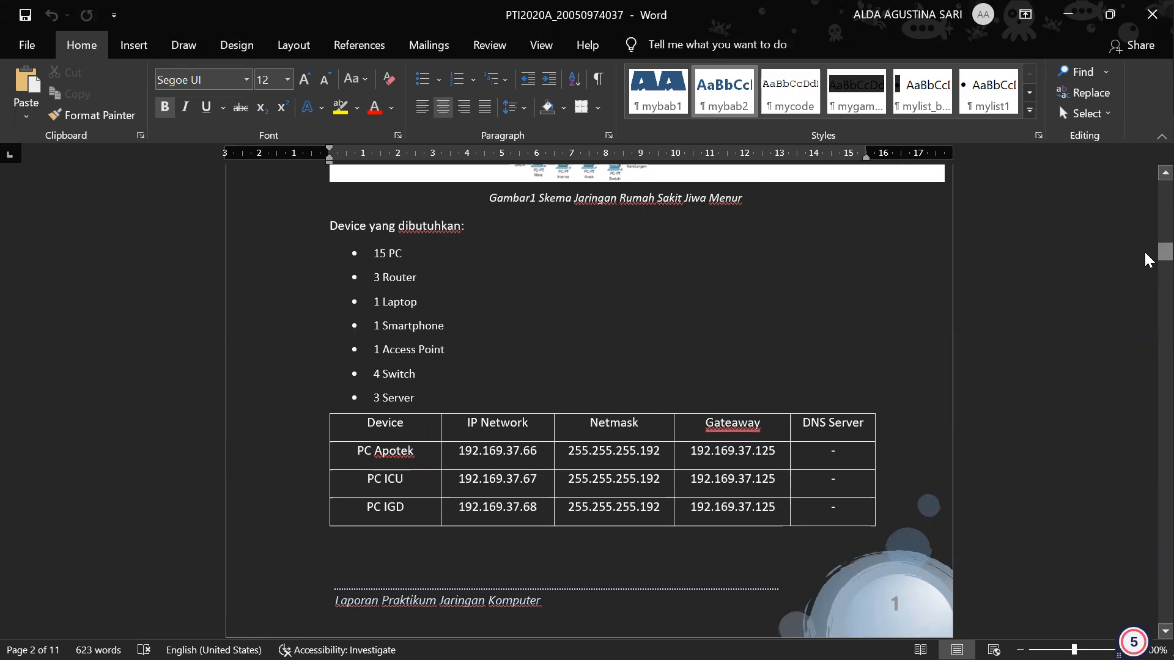
{"action": "mouse_move", "coordinate": [1146, 260]}
{"action": "left_mouse_down"}
{"action": "mouse_move", "coordinate": [1147, 272]}
{"action": "mouse_move", "coordinate": [1145, 259]}
{"action": "left_mouse_up"}
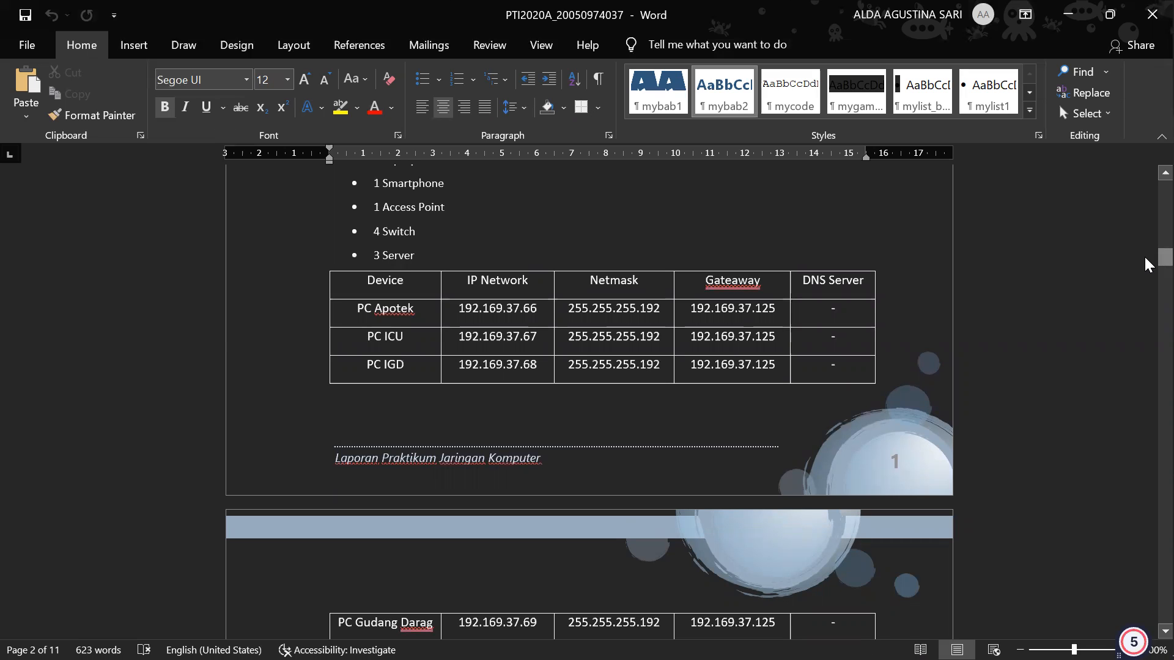
{"action": "left_click_drag", "start_coordinate": [1145, 257], "coordinate": [1145, 301]}
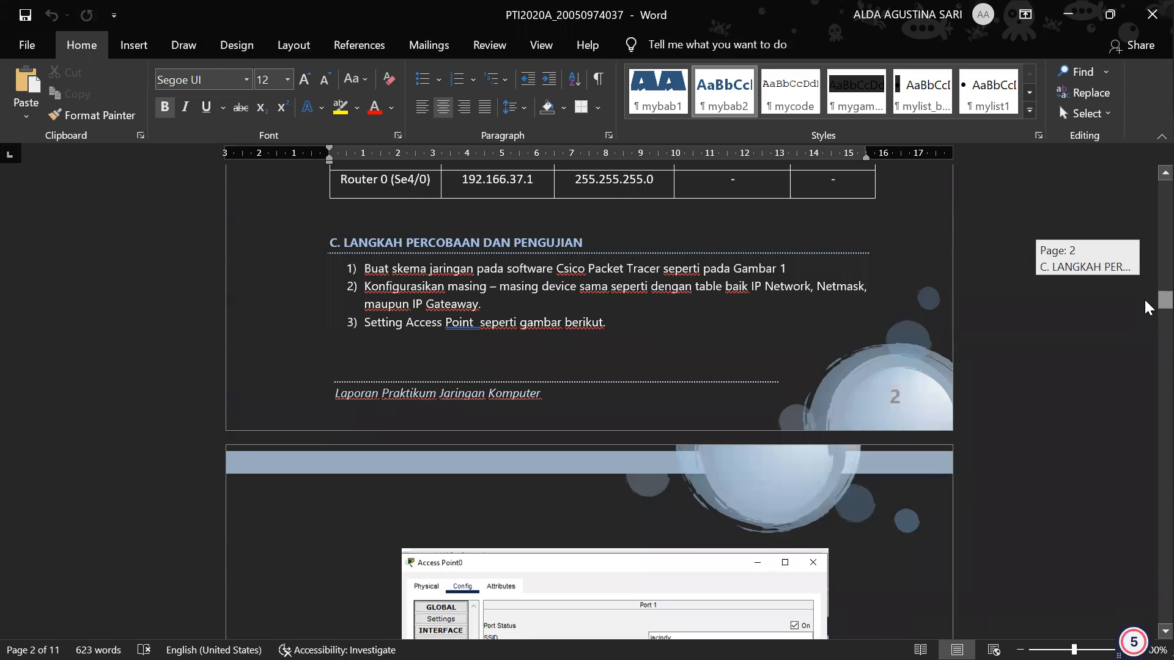
{"action": "left_click_drag", "start_coordinate": [1146, 301], "coordinate": [1145, 301]}
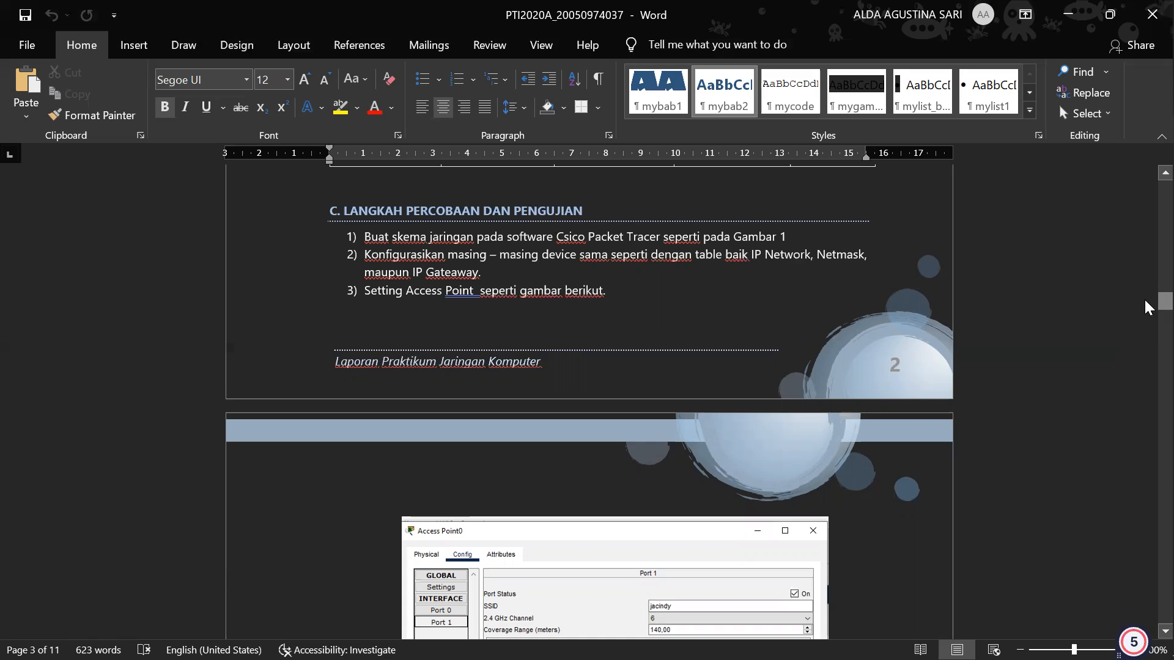
{"action": "left_click_drag", "start_coordinate": [1144, 300], "coordinate": [1145, 258]}
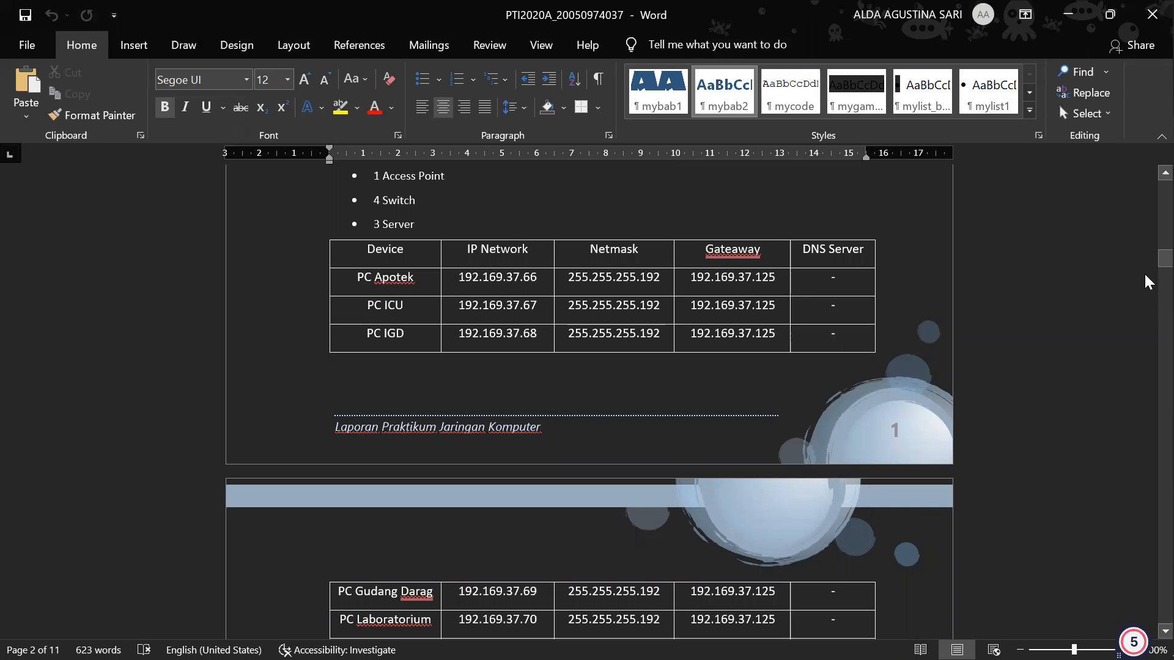
Step: Switch to Cisco Packet Tracer and inspect the IP configuration of the Gigi PC
{"action": "mouse_move", "coordinate": [1146, 249]}
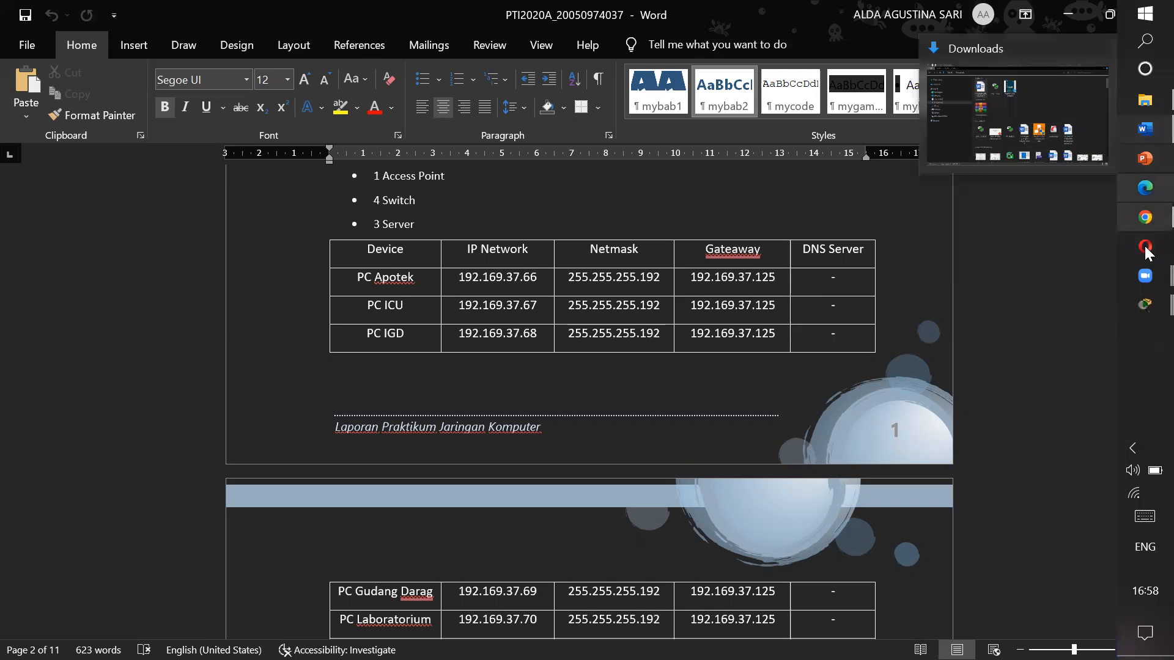
{"action": "mouse_move", "coordinate": [1145, 304]}
{"action": "left_click", "coordinate": [1068, 252]}
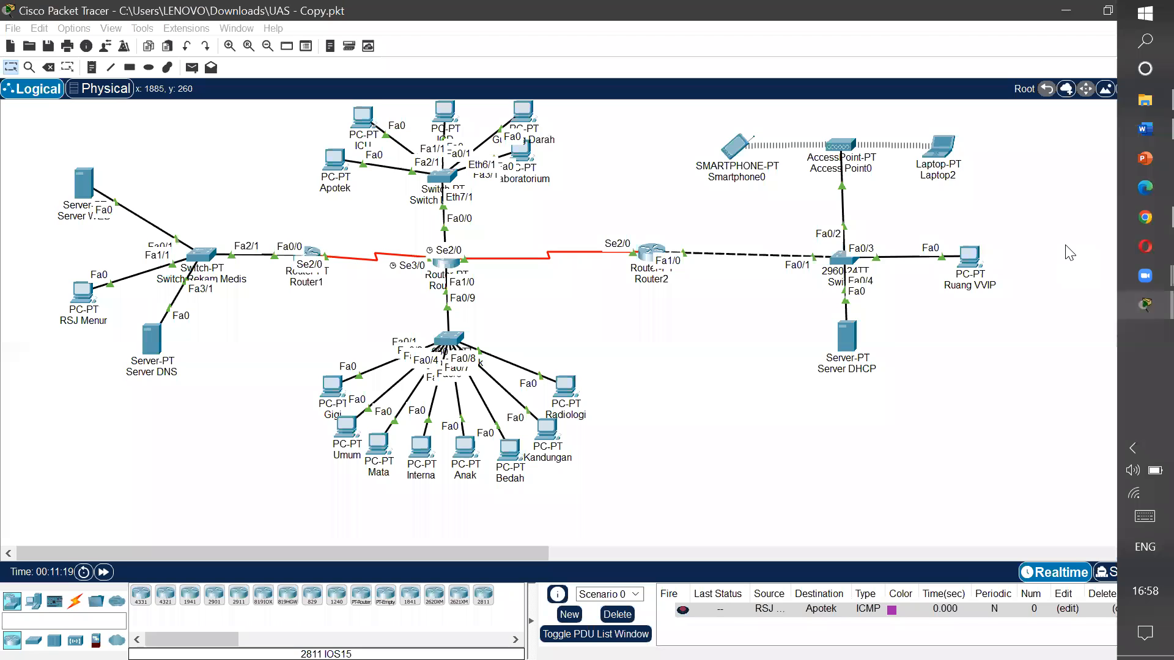
{"action": "left_click", "coordinate": [337, 397]}
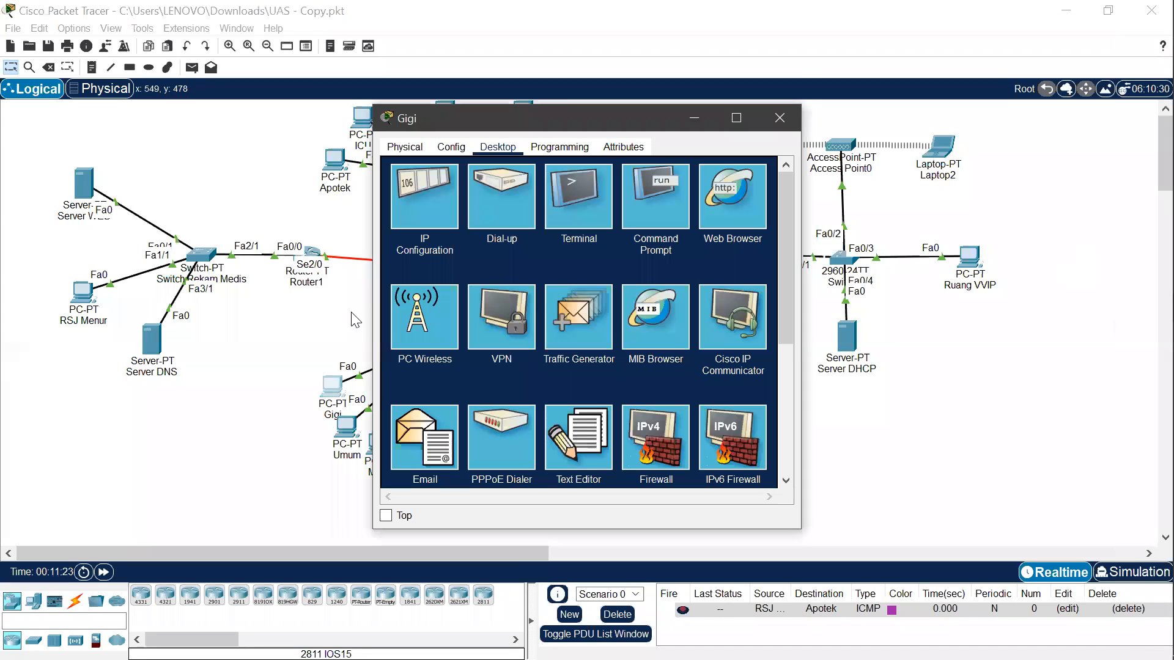
{"action": "left_click", "coordinate": [419, 198]}
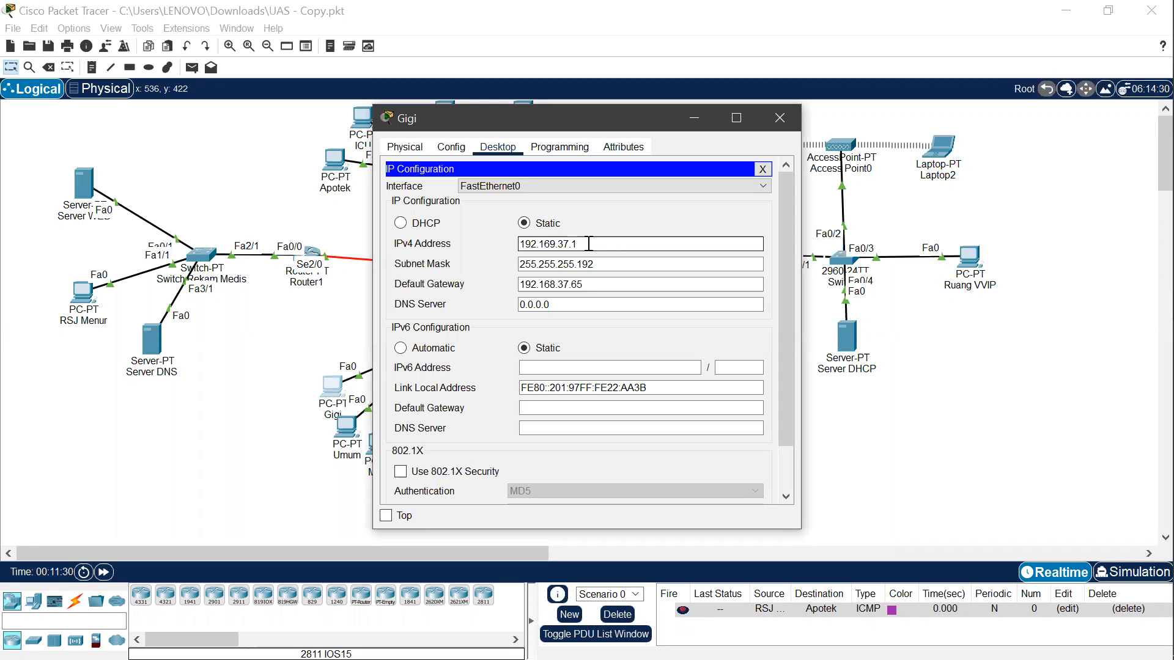
{"action": "left_click", "coordinate": [608, 269]}
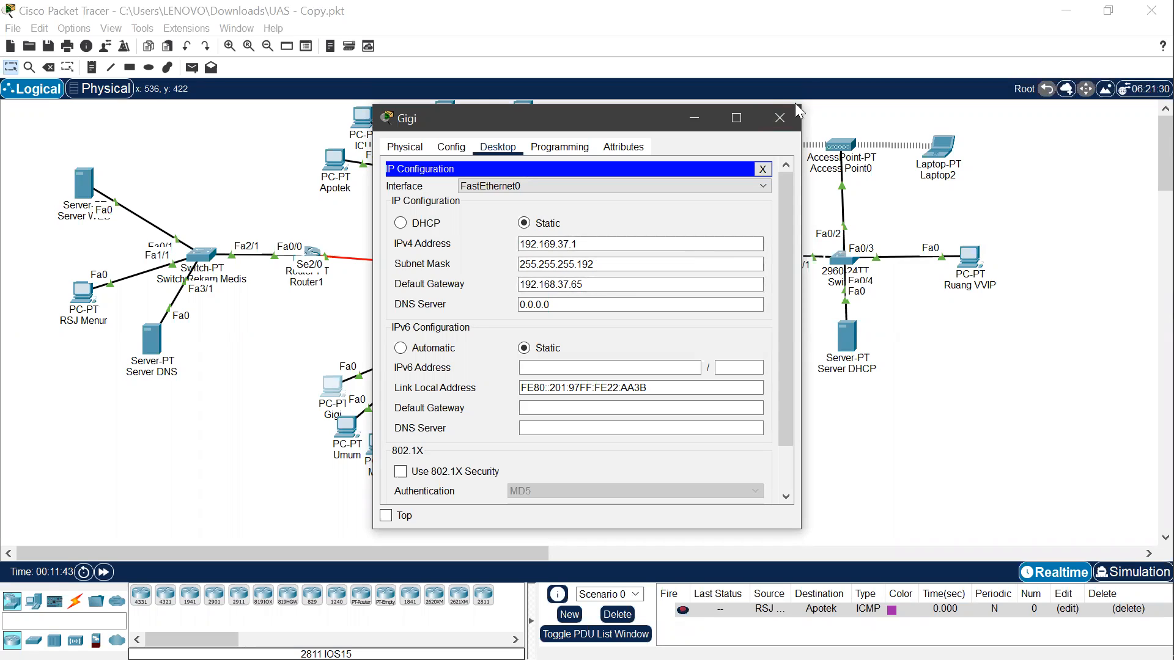
{"action": "left_click", "coordinate": [779, 118]}
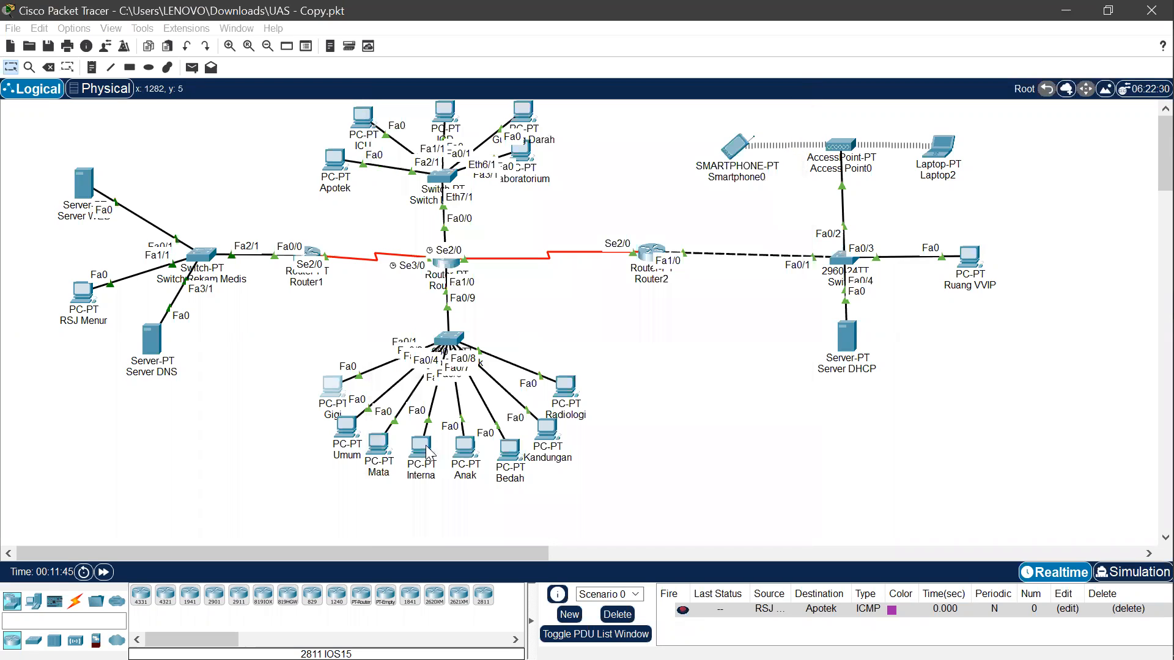
Step: Inspect the IPv4 address, subnet mask and gateway in the Umum PC's IP configuration
{"action": "left_click", "coordinate": [346, 426]}
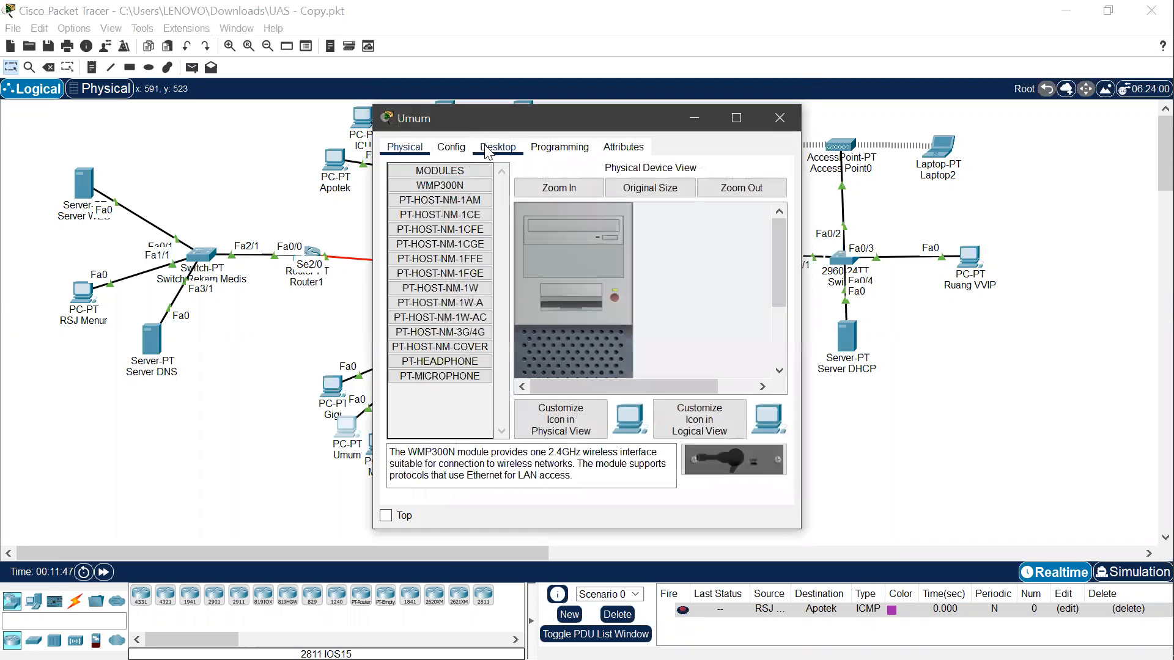
{"action": "left_click", "coordinate": [499, 148]}
{"action": "left_click", "coordinate": [436, 214]}
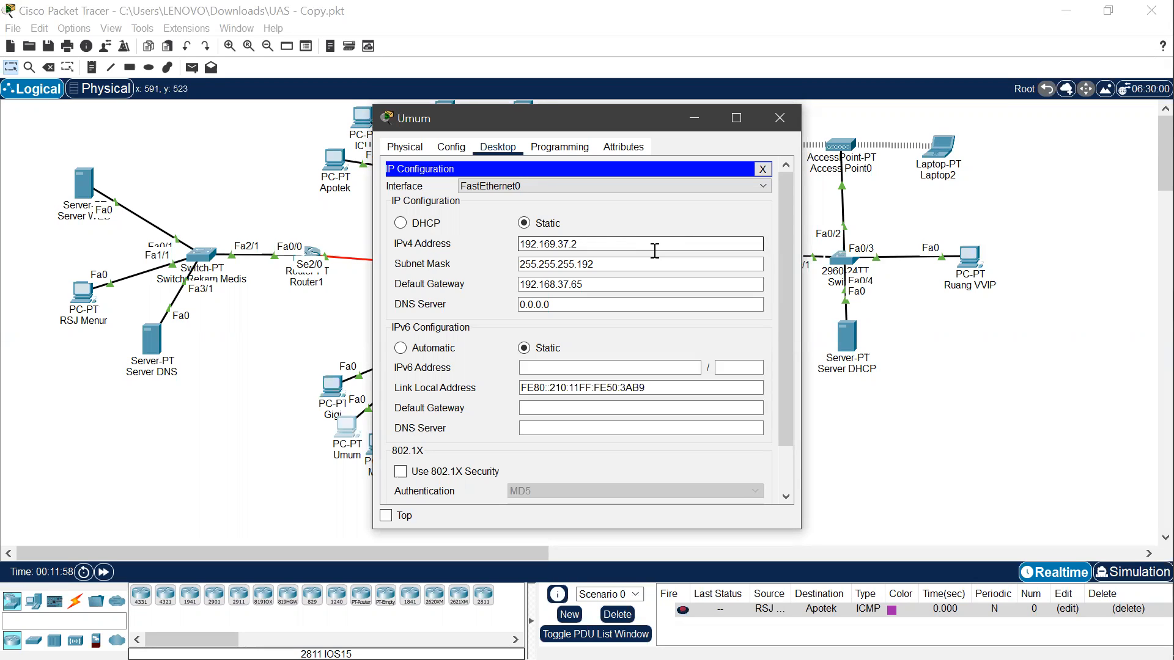
{"action": "left_click", "coordinate": [636, 261]}
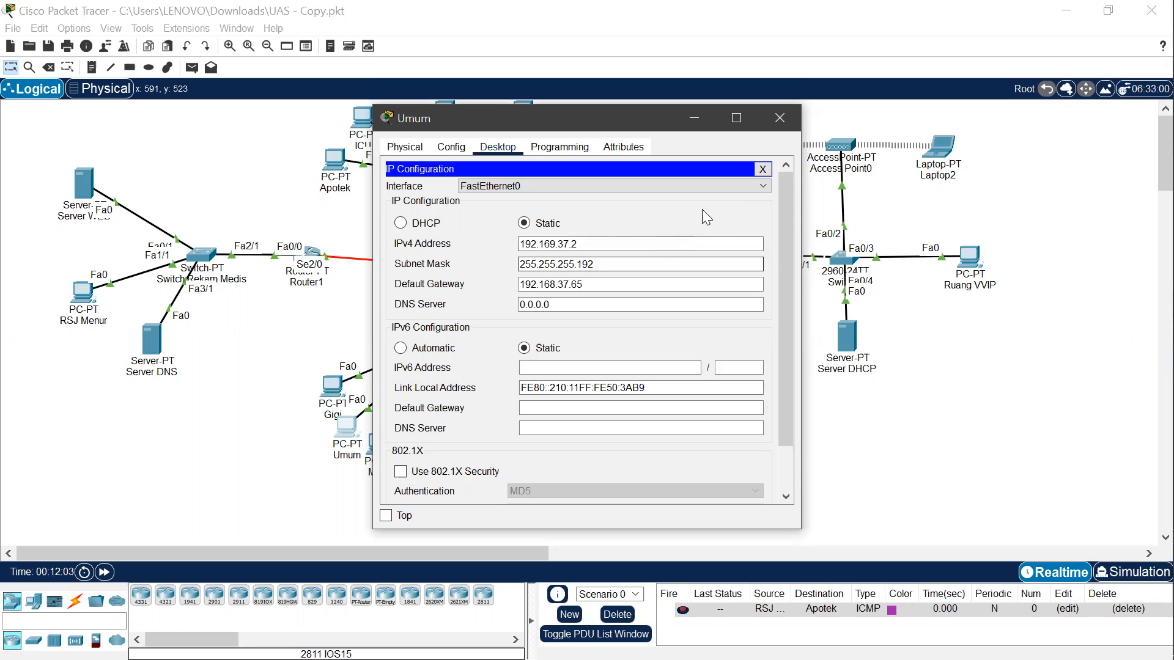
{"action": "left_click", "coordinate": [788, 115]}
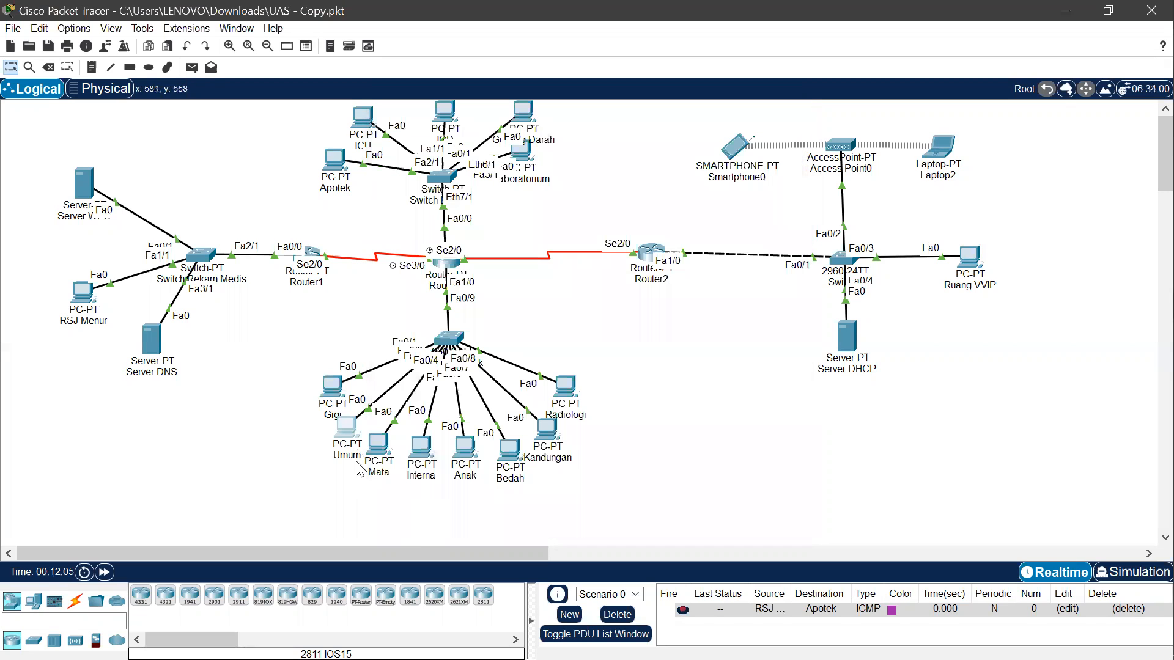
Step: Inspect the Apotek PC's IP configuration, including its address and default gateway
{"action": "left_click", "coordinate": [339, 172]}
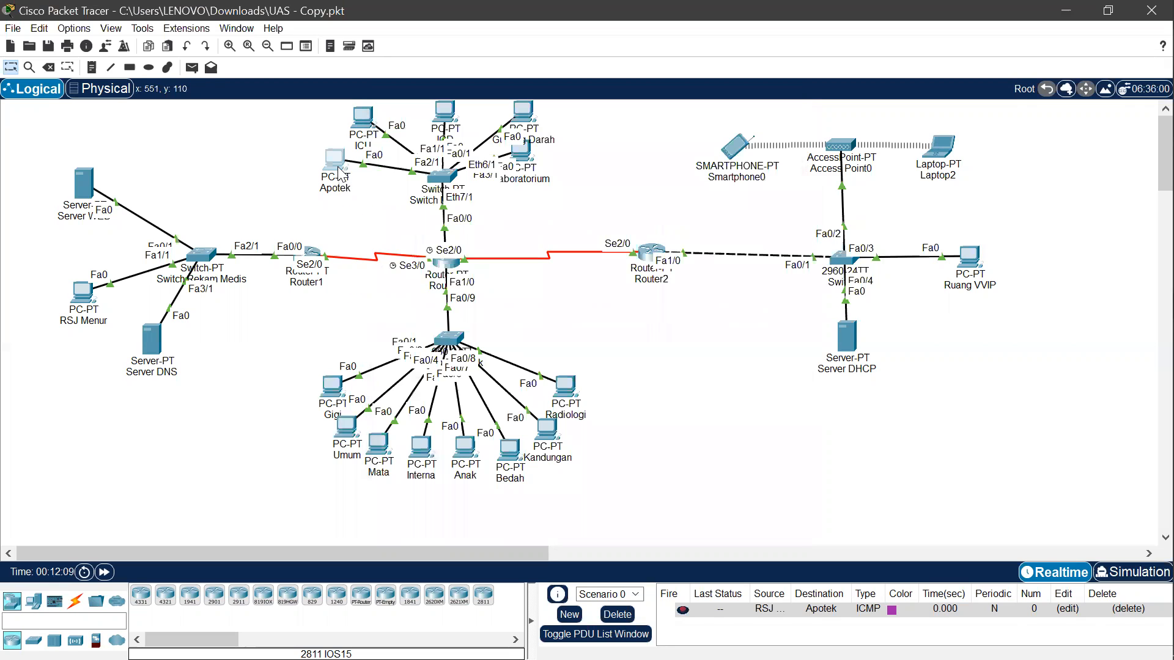
{"action": "left_click", "coordinate": [415, 194]}
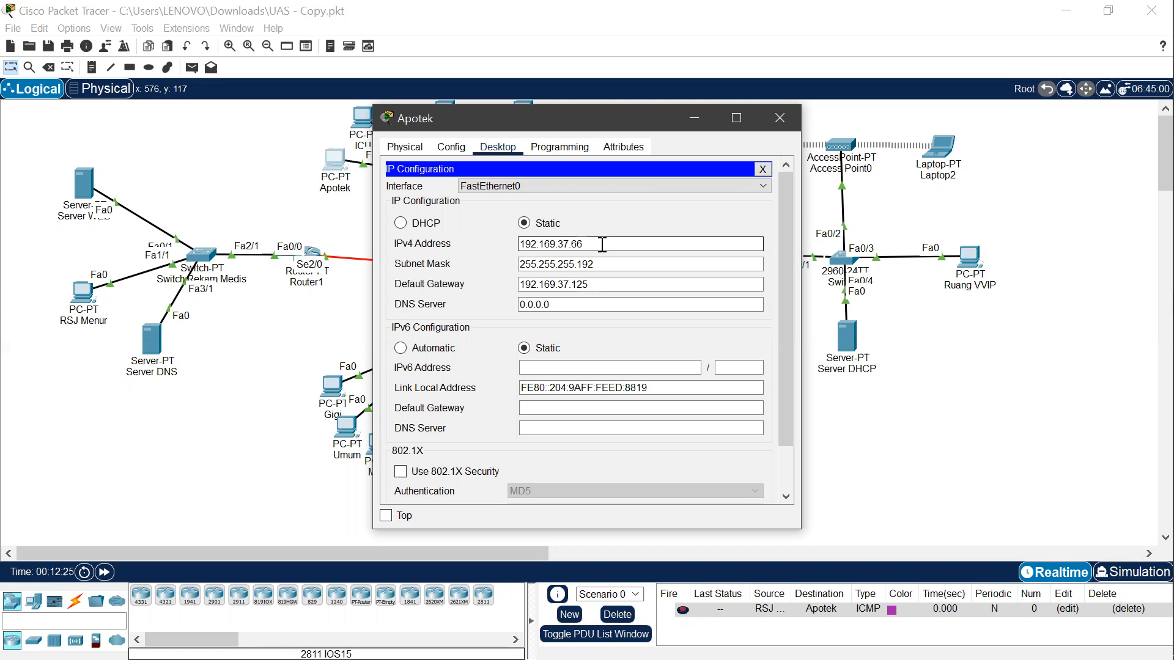
{"action": "left_click", "coordinate": [784, 114]}
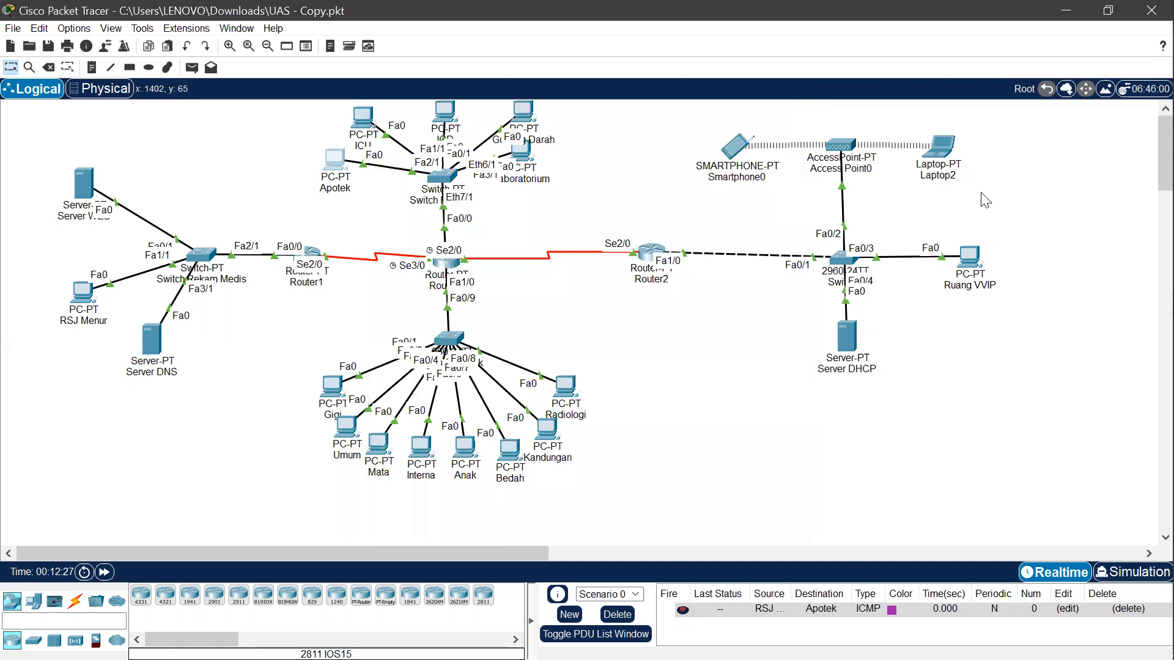
Step: Inspect the DHCP-assigned IP configuration of the Ruang VVIP PC
{"action": "left_click", "coordinate": [967, 278]}
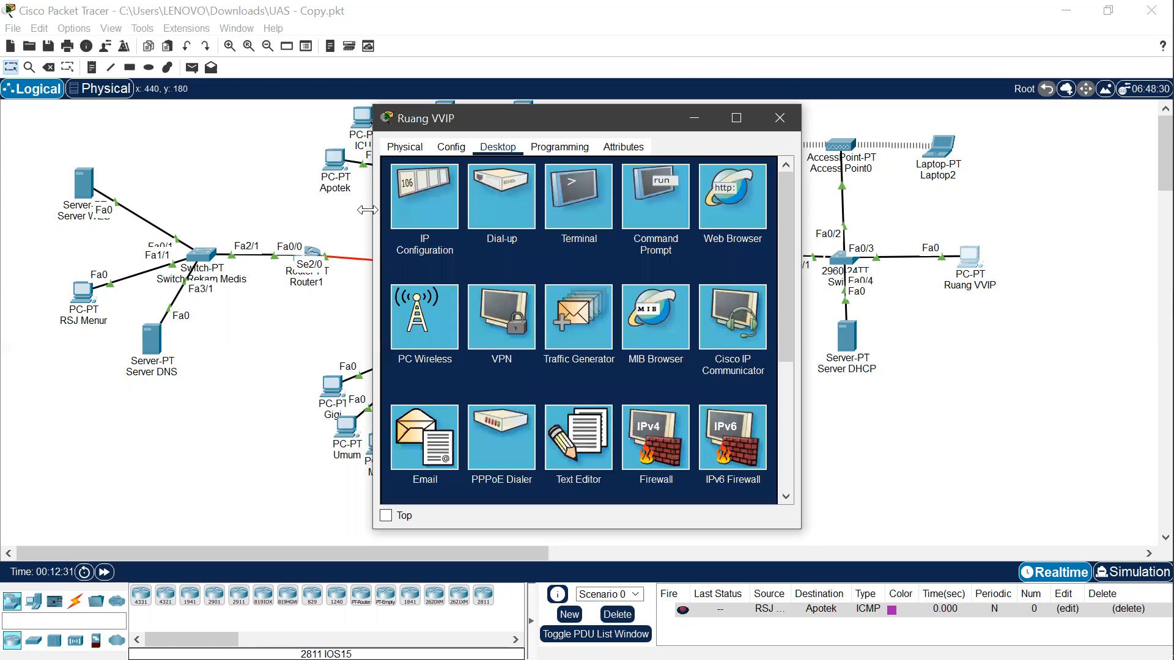
{"action": "left_click", "coordinate": [451, 211]}
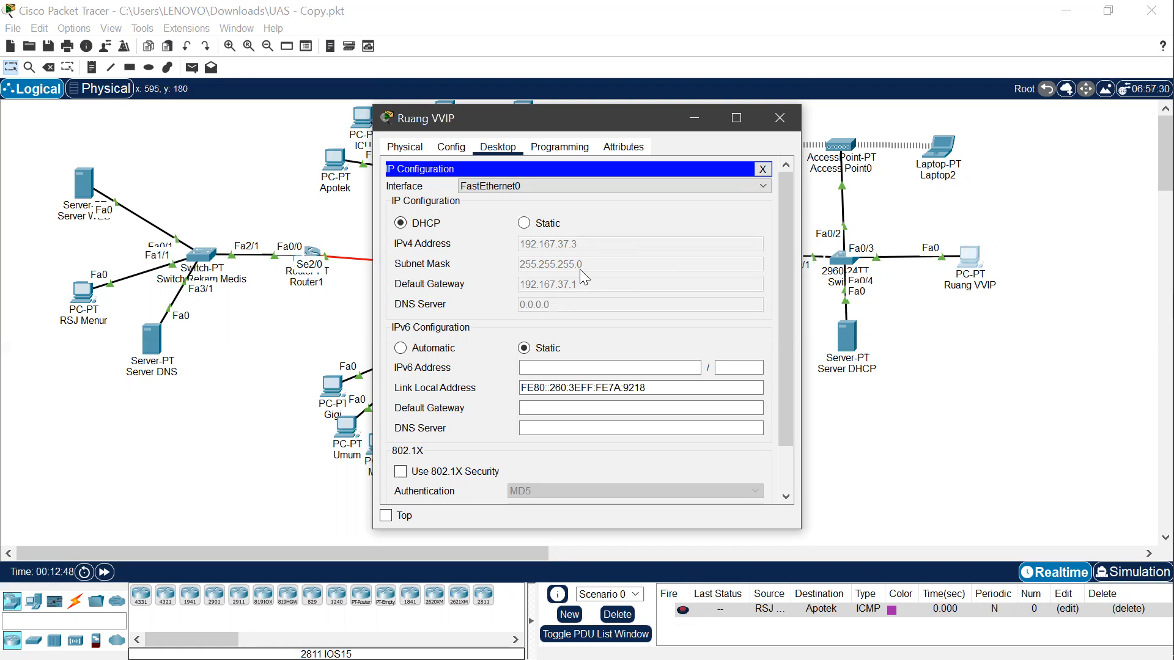
{"action": "left_click", "coordinate": [779, 117]}
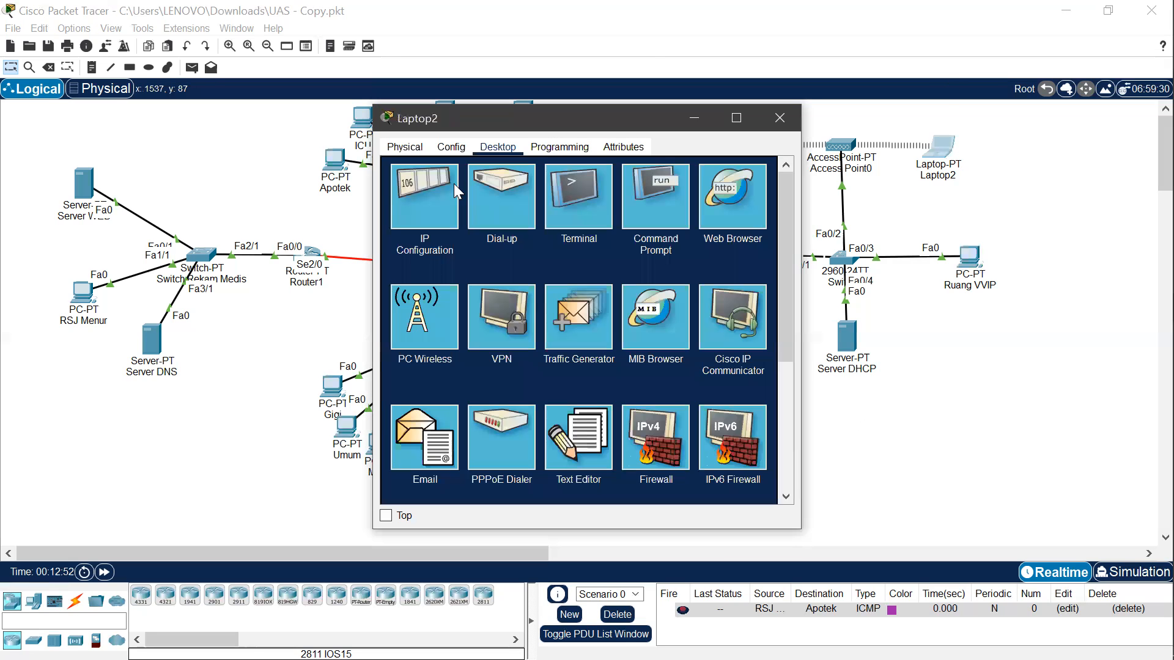
Step: Inspect the wireless IP configurations of Laptop2 and Smartphone0
{"action": "left_click", "coordinate": [422, 189]}
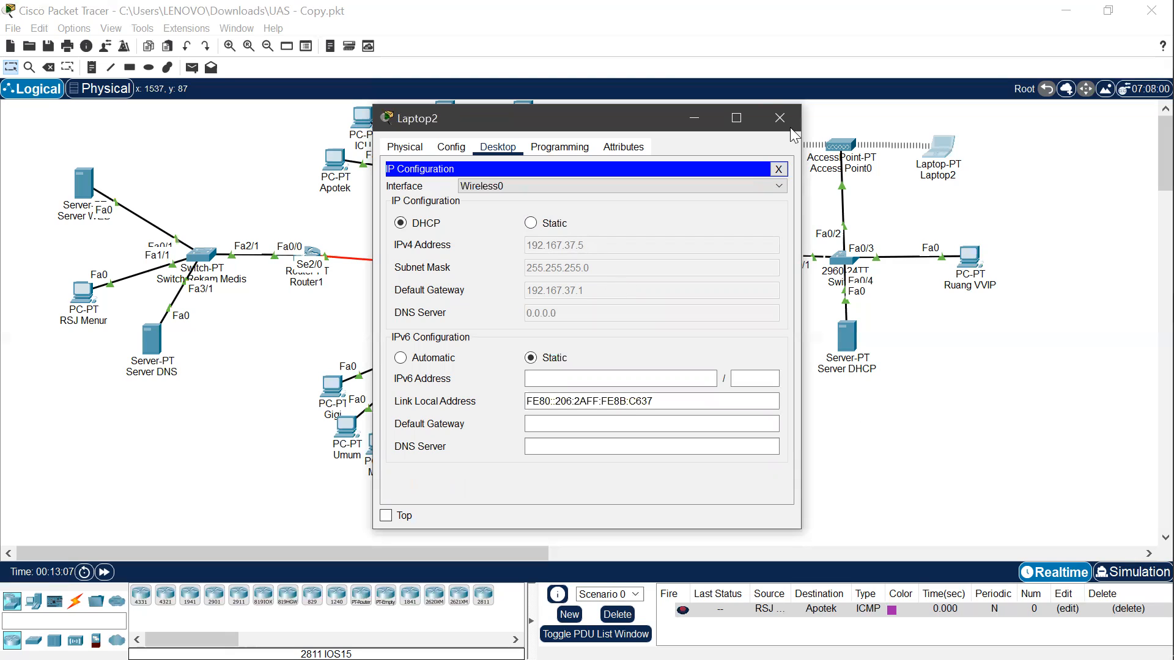
{"action": "left_click", "coordinate": [777, 114]}
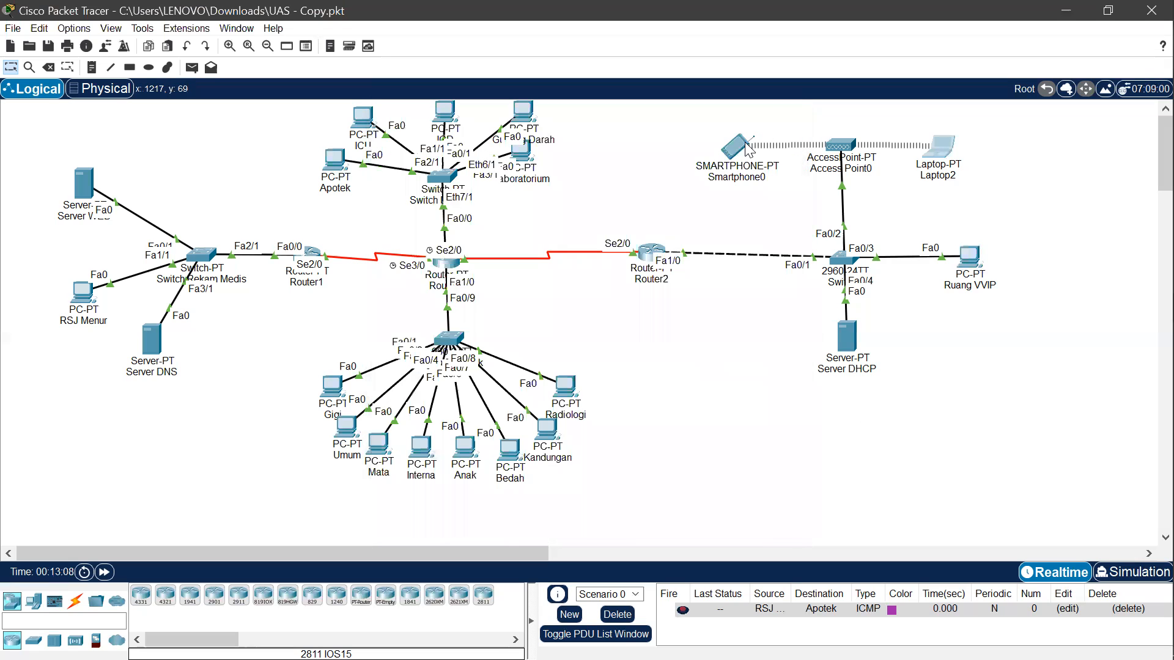
{"action": "left_click", "coordinate": [736, 147]}
{"action": "left_click", "coordinate": [500, 148]}
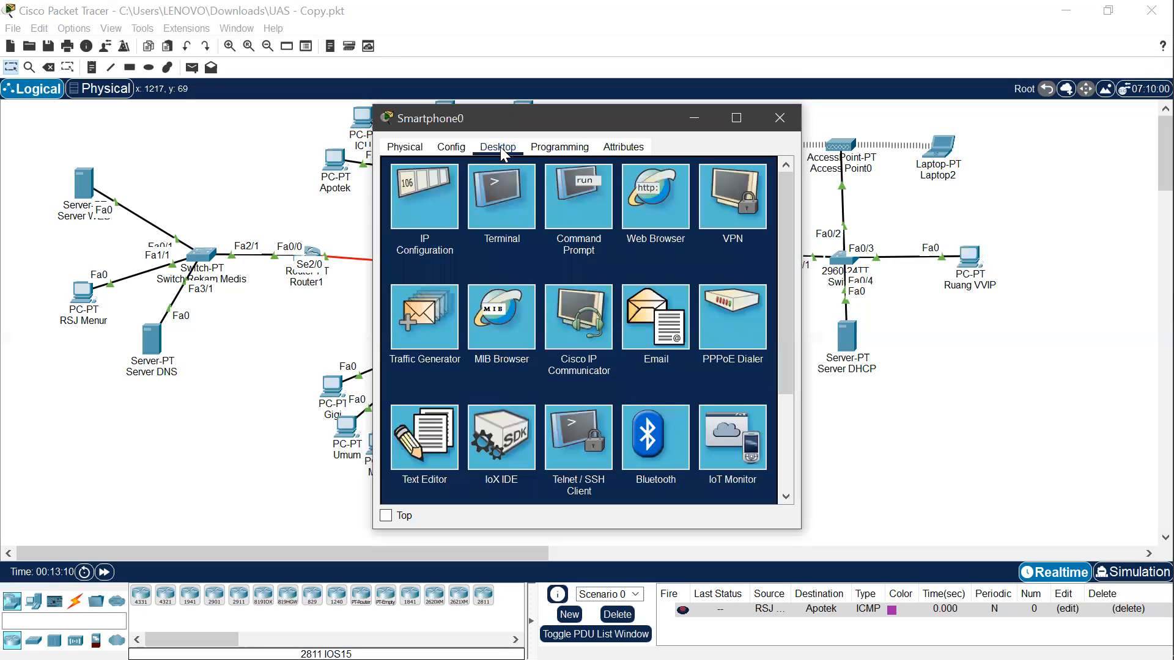
{"action": "left_click", "coordinate": [453, 192]}
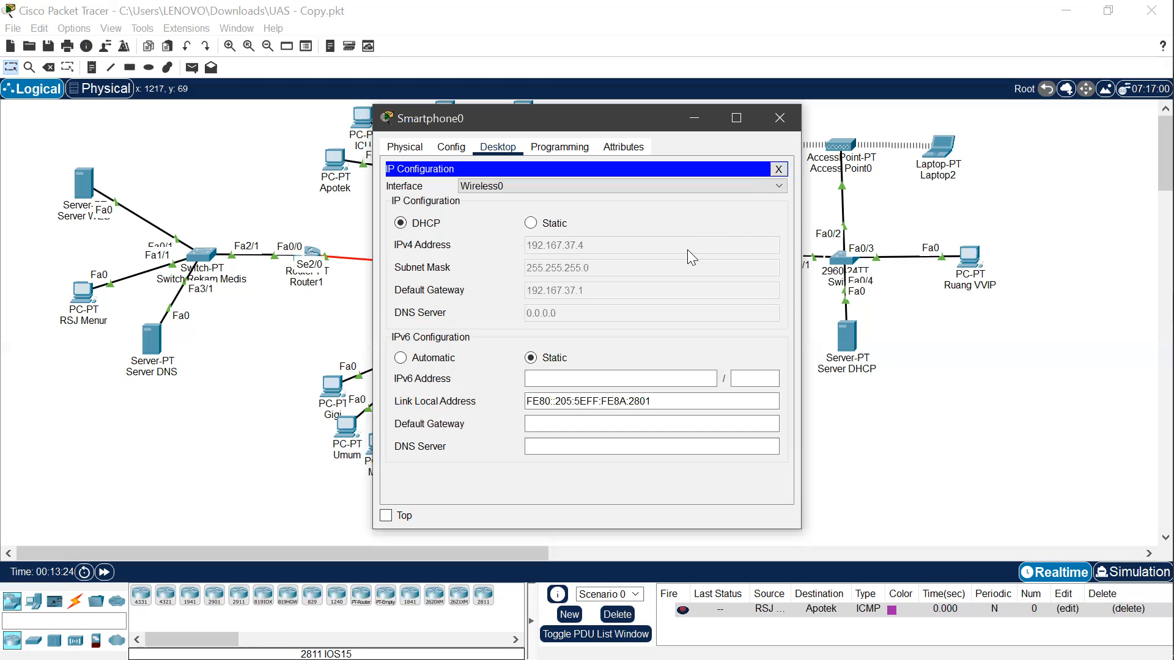
{"action": "left_click", "coordinate": [908, 478]}
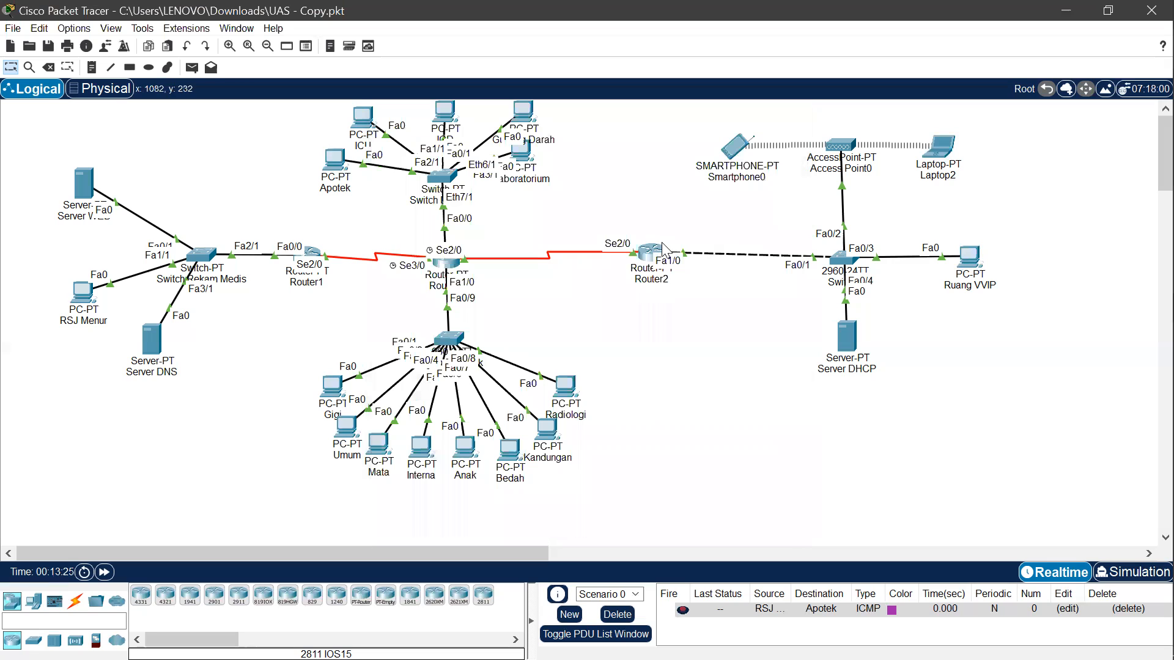
Step: Inspect Router2's interface settings, checking the IP address and subnet mask of FastEthernet0/0, FastEthernet1/0, Serial2/0, Serial3/0 and FastEthernet4/0
{"action": "left_click", "coordinate": [650, 252]}
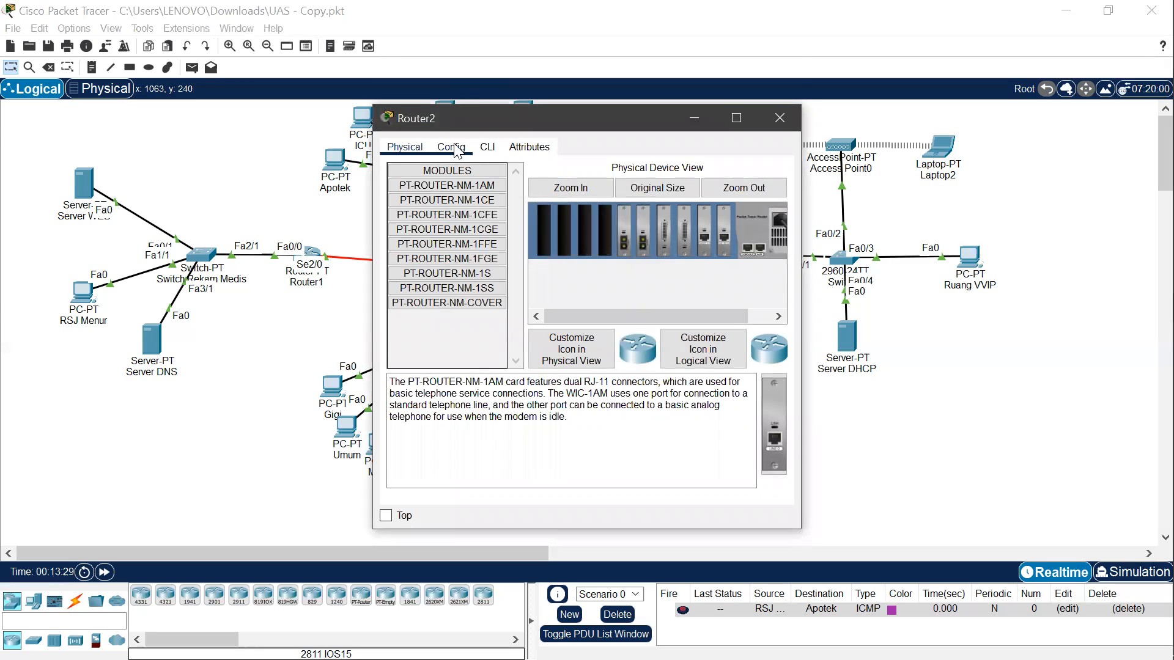
{"action": "left_click", "coordinate": [452, 147]}
{"action": "left_click", "coordinate": [478, 274]}
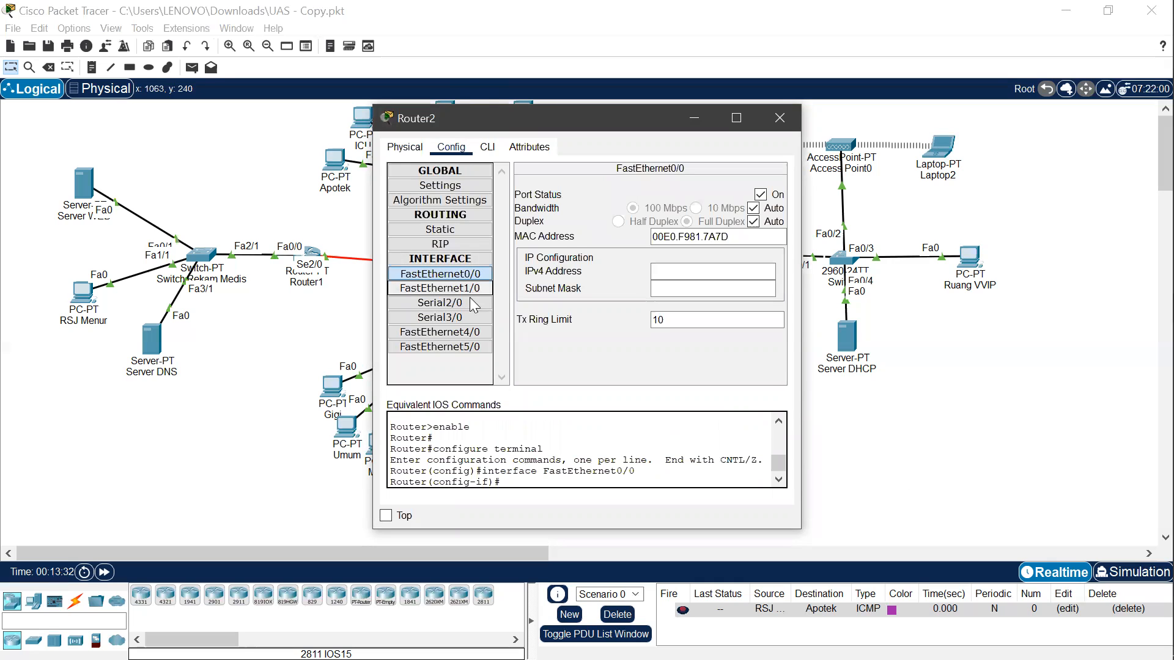
{"action": "left_click", "coordinate": [472, 285]}
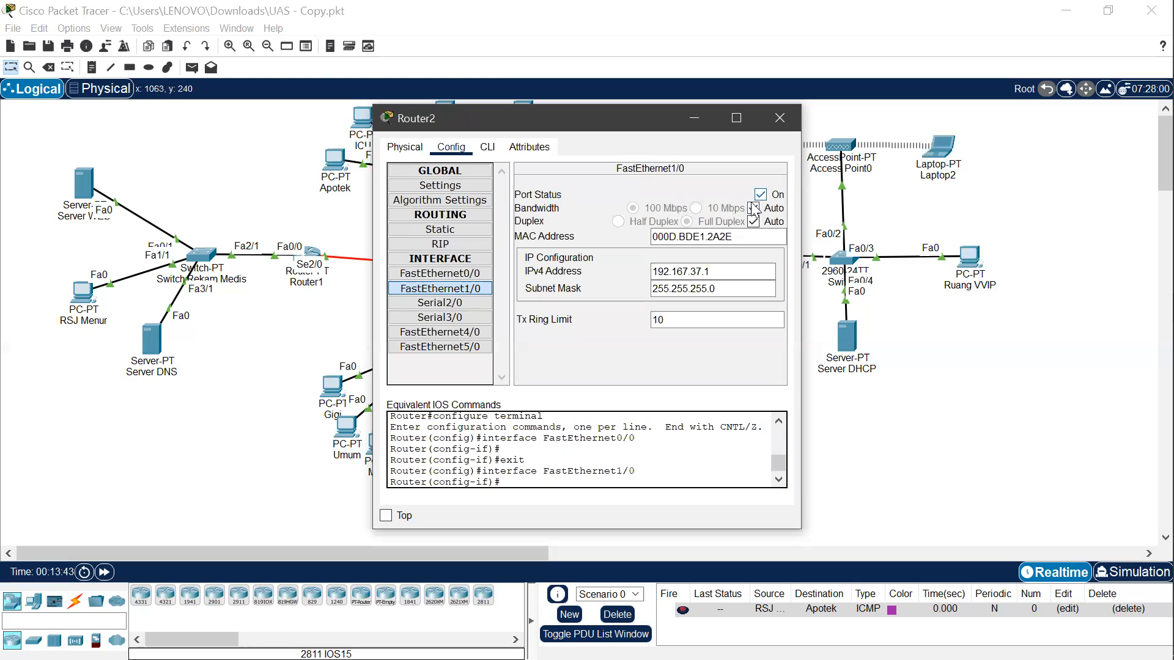
{"action": "left_click", "coordinate": [464, 304]}
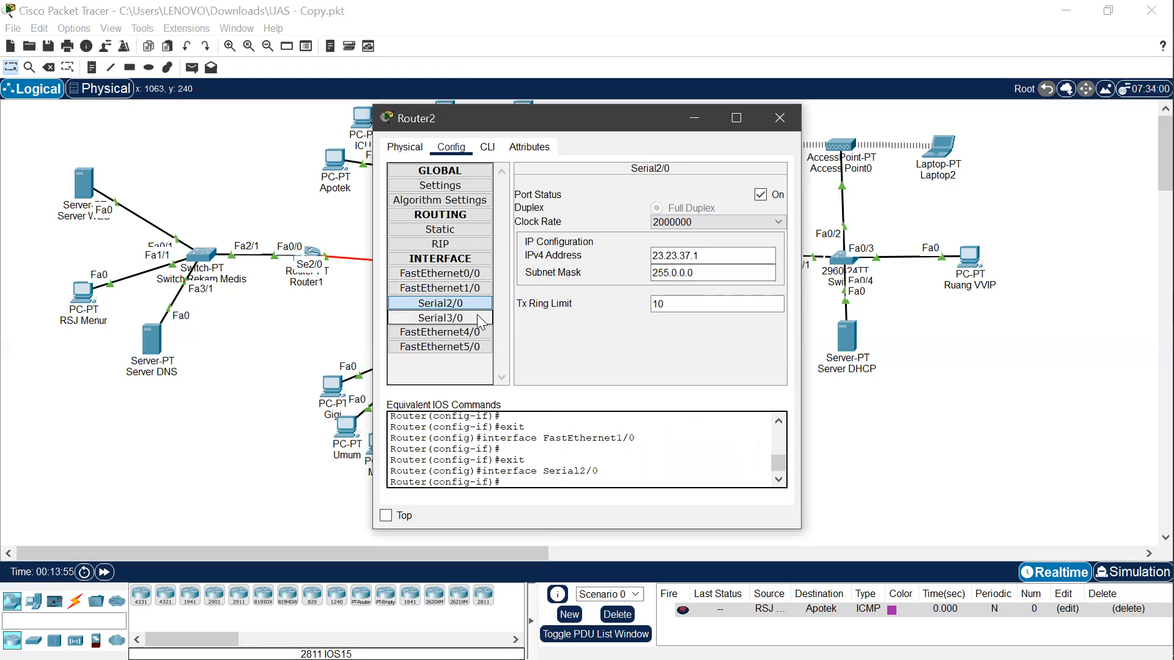
{"action": "left_click", "coordinate": [470, 318]}
{"action": "left_click", "coordinate": [463, 333]}
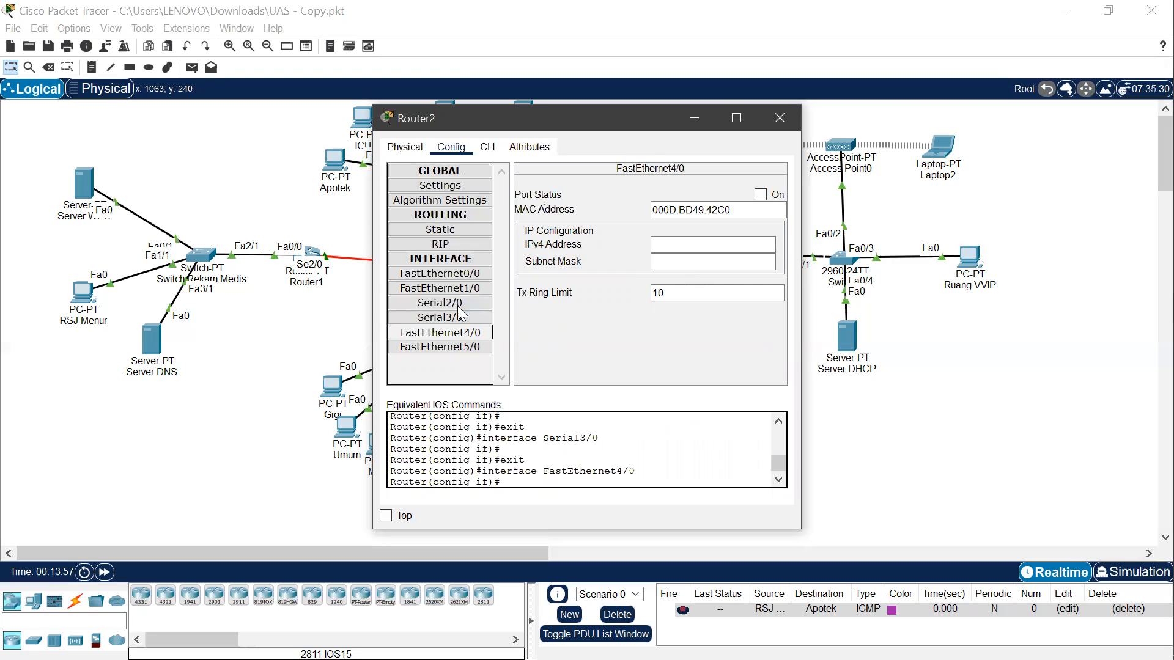
{"action": "left_click", "coordinate": [458, 303]}
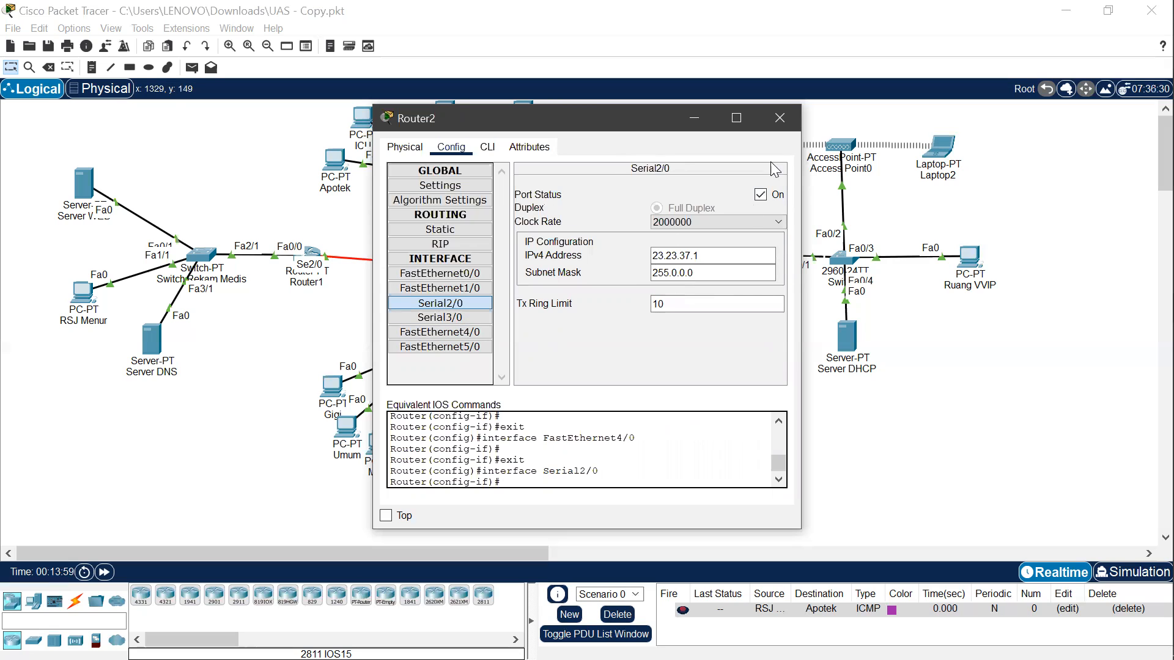
{"action": "key", "text": "alt+F4"}
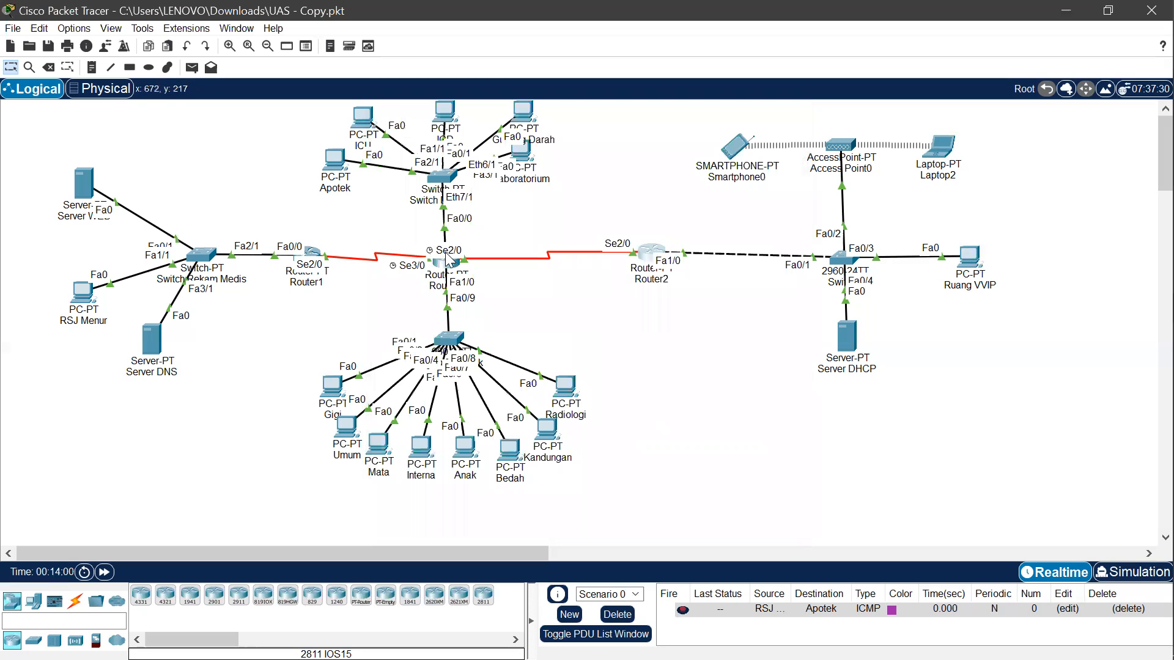
Step: Inspect the IPv4 address and subnet mask of Router0's FastEthernet0/0 and FastEthernet1/0 interfaces
{"action": "left_click", "coordinate": [451, 263]}
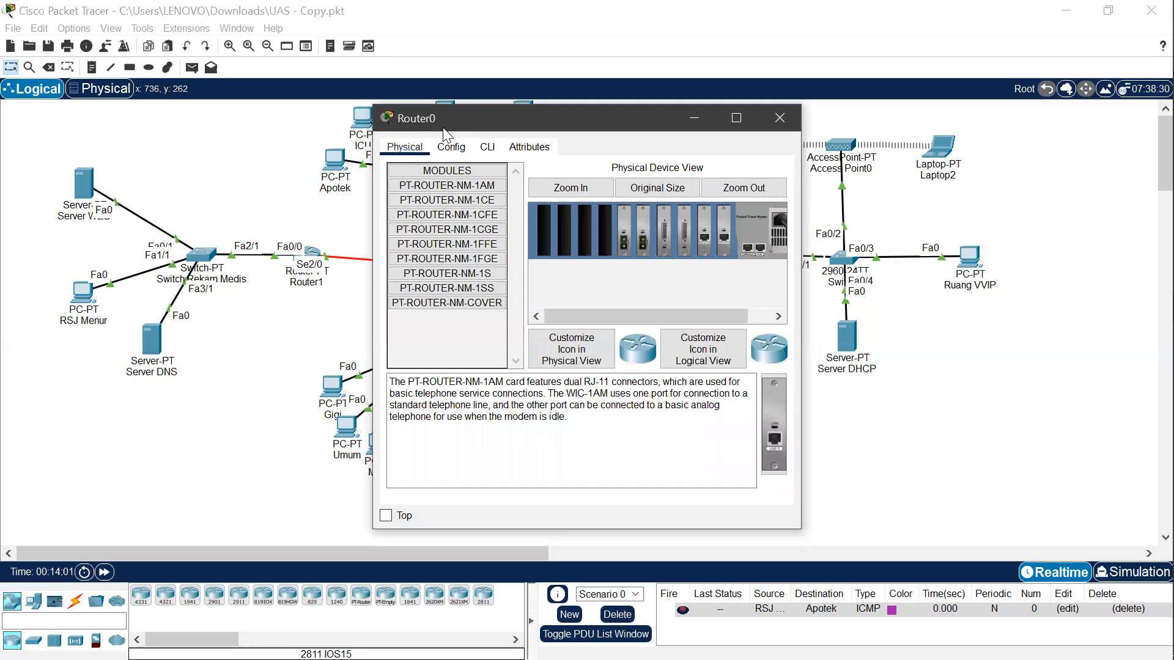
{"action": "left_click", "coordinate": [452, 146]}
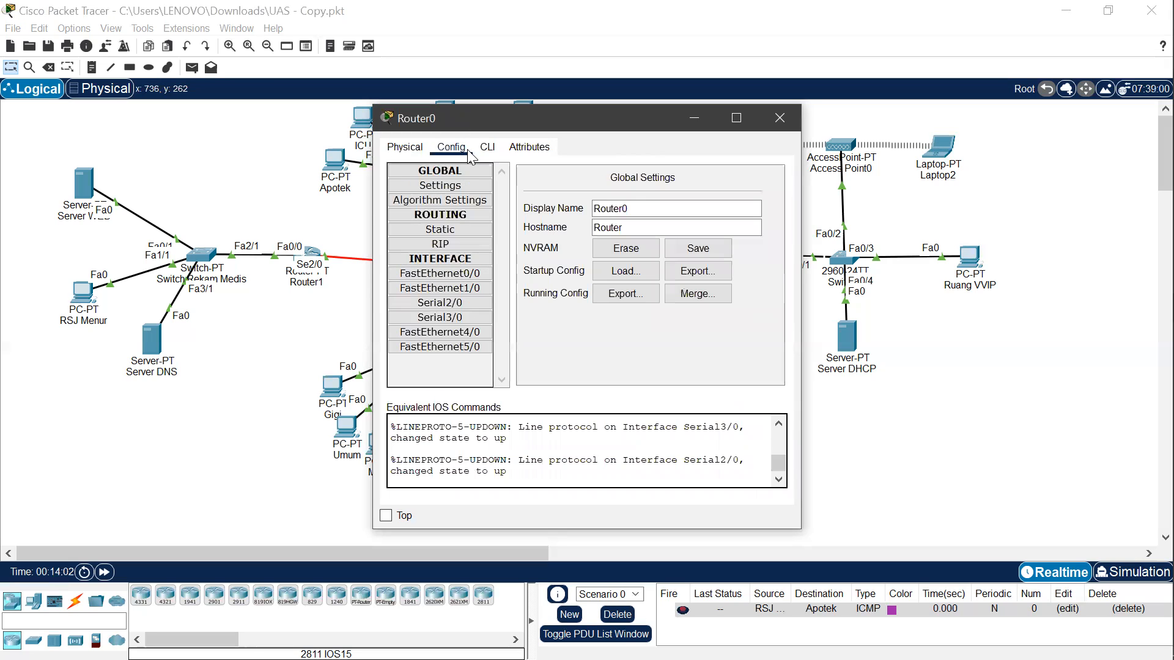
{"action": "left_click", "coordinate": [471, 274]}
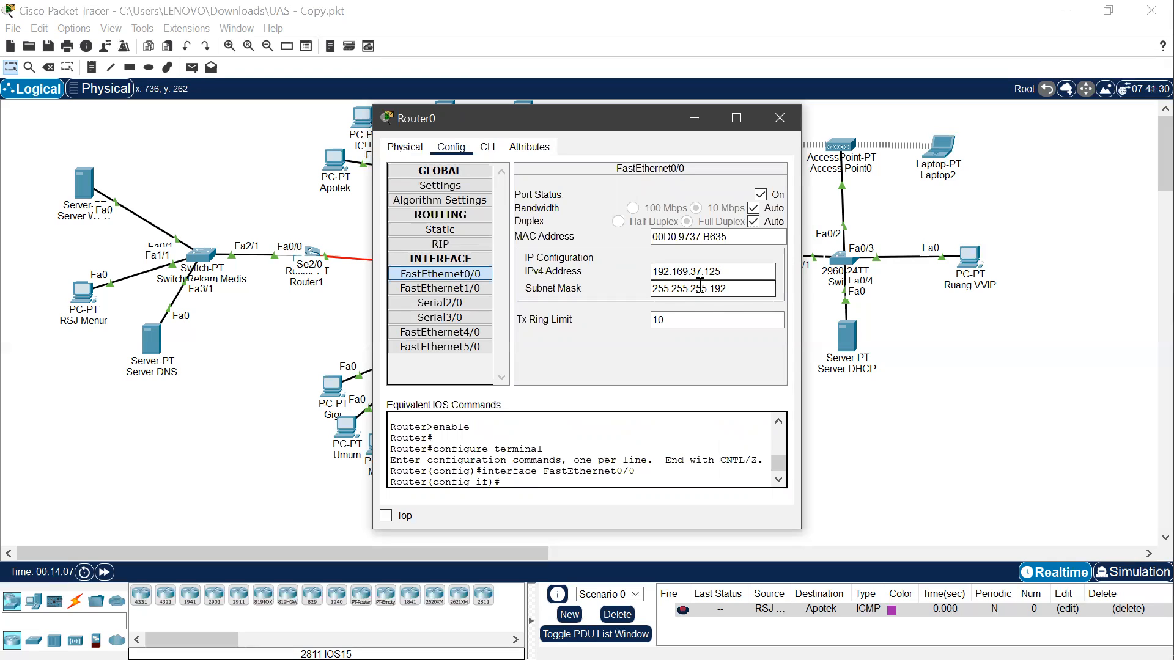
{"action": "left_click", "coordinate": [737, 275]}
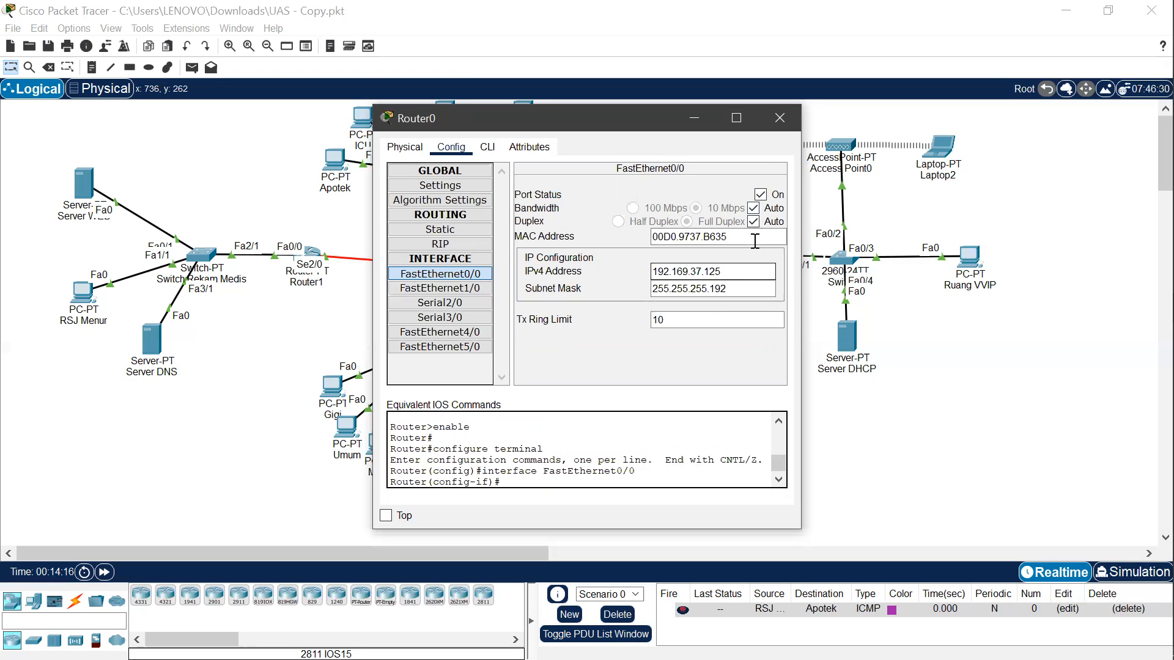
{"action": "left_click", "coordinate": [471, 290]}
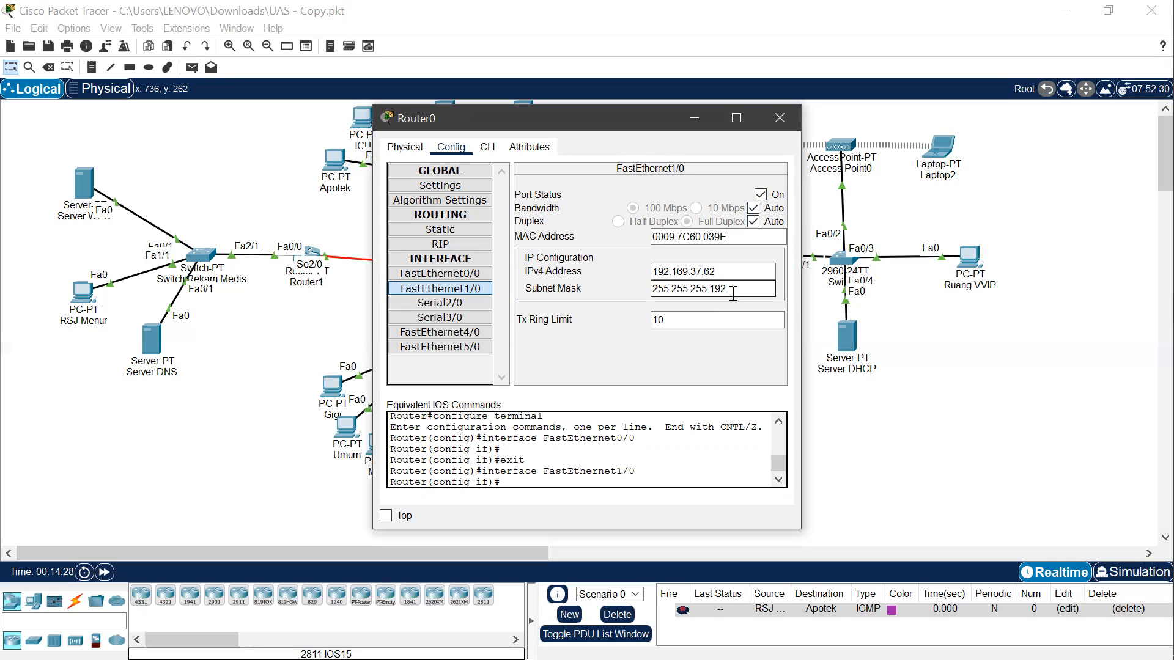
Step: Inspect the IP configuration of Router0's Serial2/0, Serial3/0, FastEthernet4/0 and FastEthernet5/0 interfaces, and close the router's window
{"action": "left_click", "coordinate": [457, 306]}
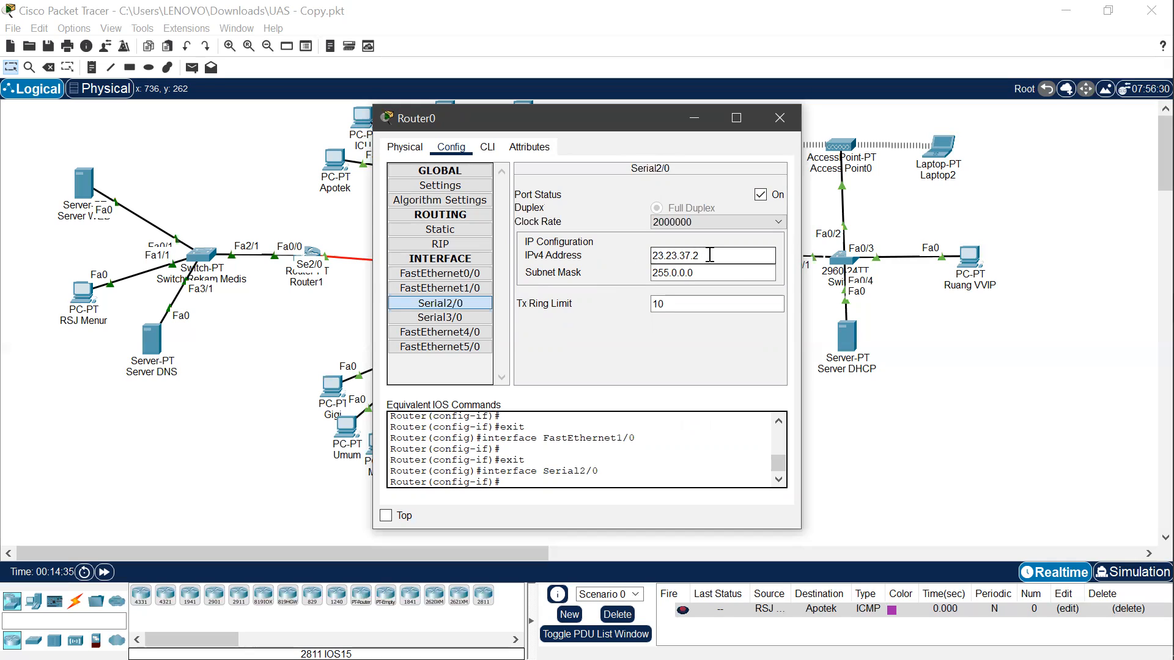
{"action": "left_click", "coordinate": [676, 269]}
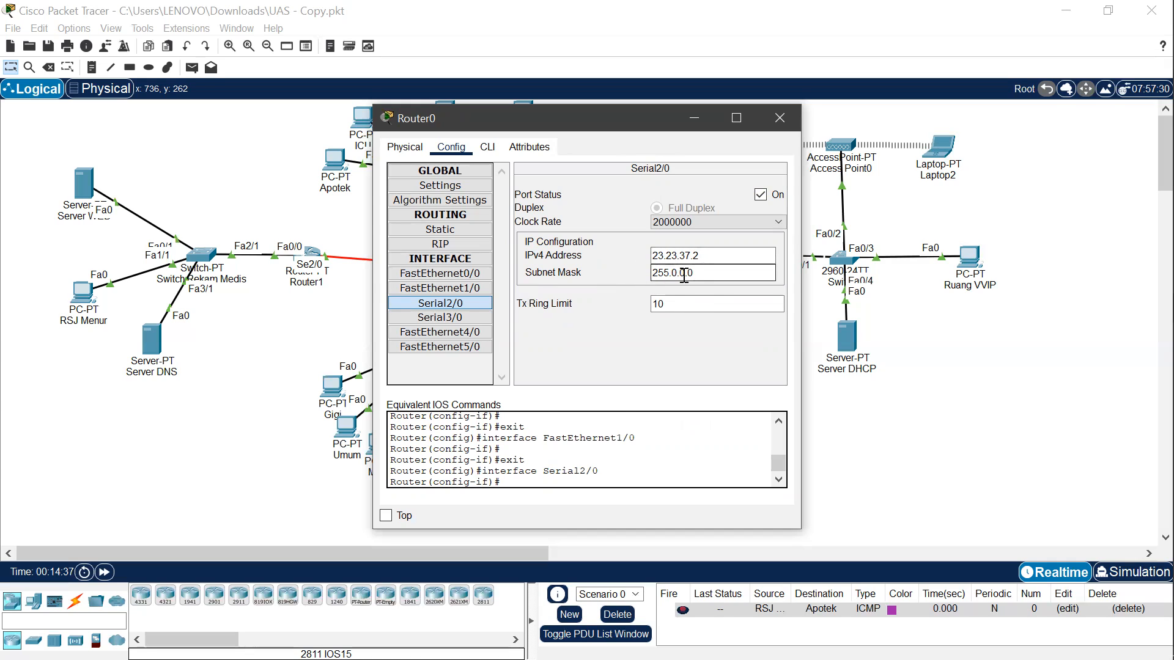
{"action": "left_click", "coordinate": [440, 317]}
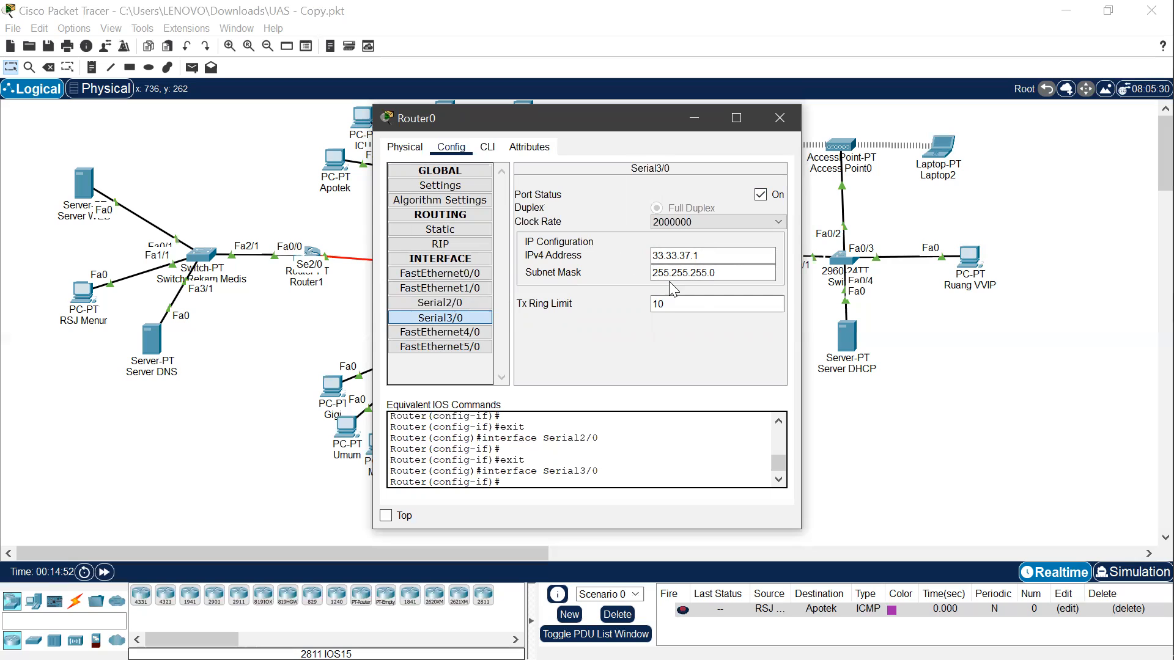
{"action": "left_click", "coordinate": [441, 332]}
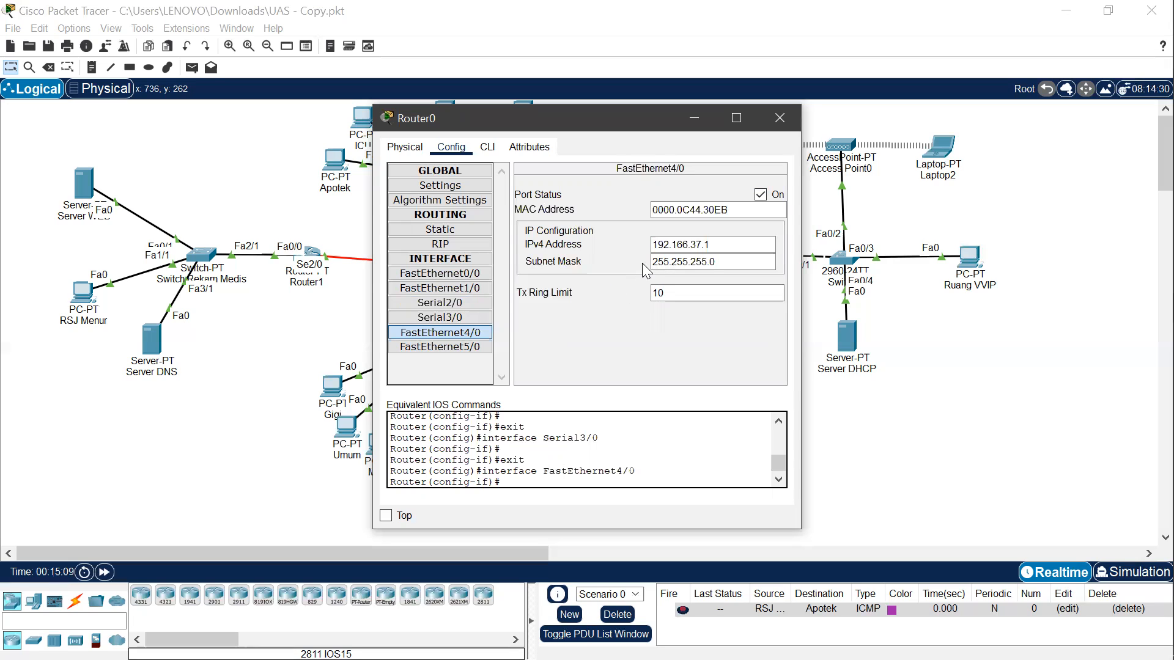
{"action": "left_click", "coordinate": [672, 266]}
{"action": "left_click", "coordinate": [451, 347]}
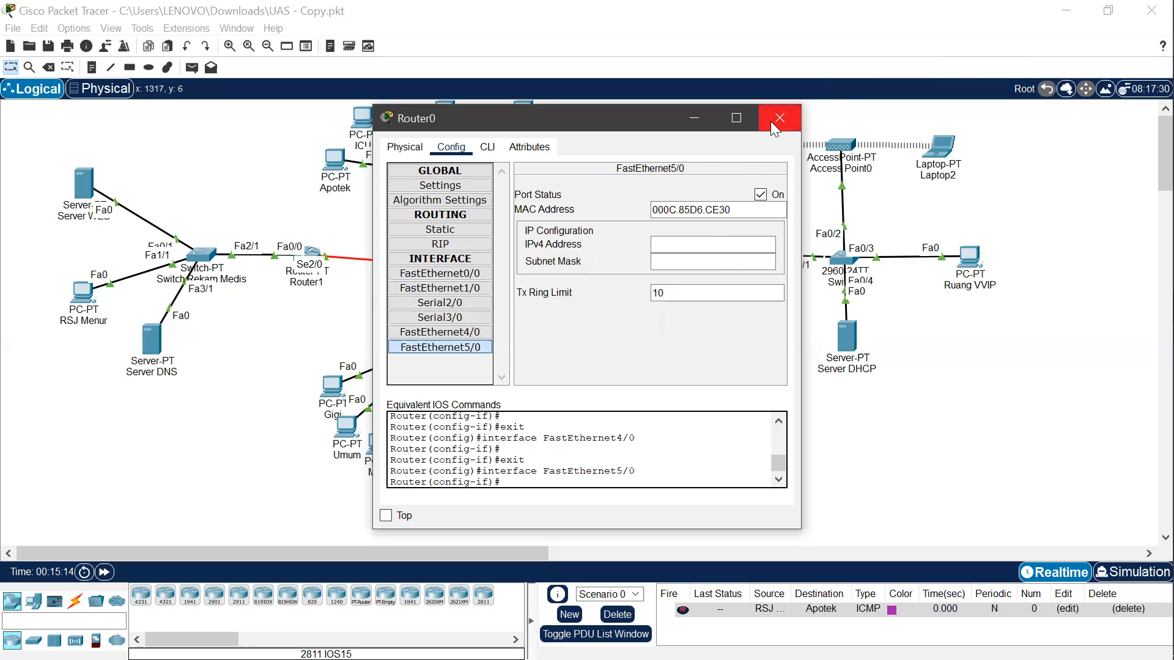
{"action": "left_click", "coordinate": [777, 118]}
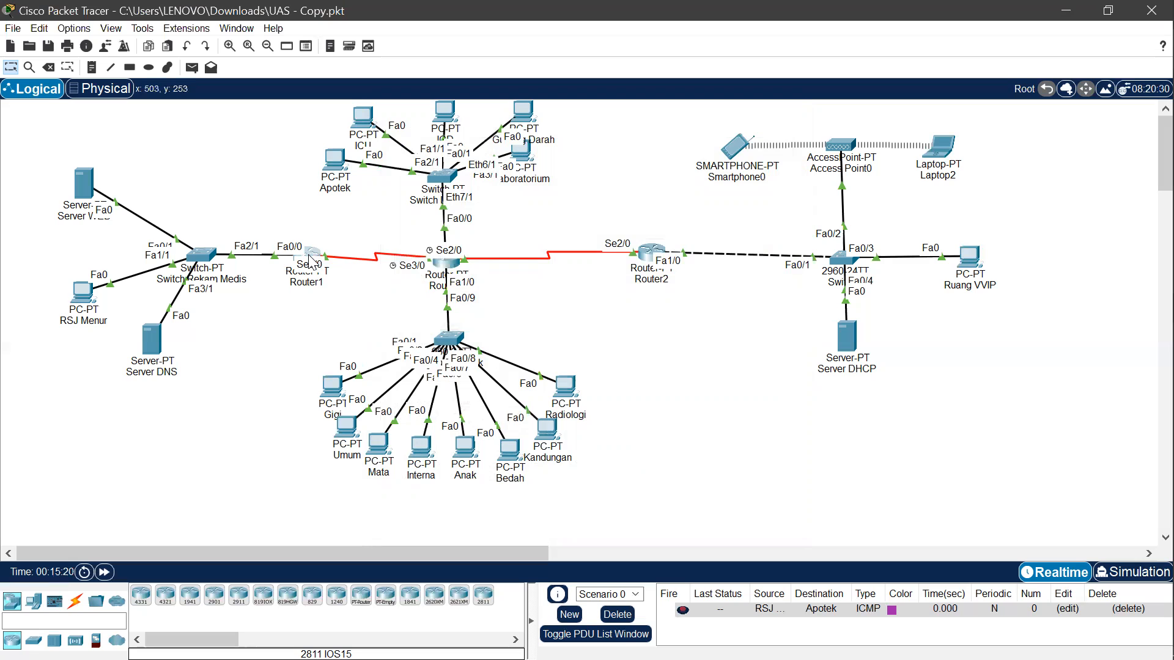
Step: Inspect the IP configuration of Router1's FastEthernet0/0, FastEthernet1/0 and Serial2/0 interfaces, and return to the topology
{"action": "left_click", "coordinate": [311, 261]}
{"action": "left_click", "coordinate": [452, 147]}
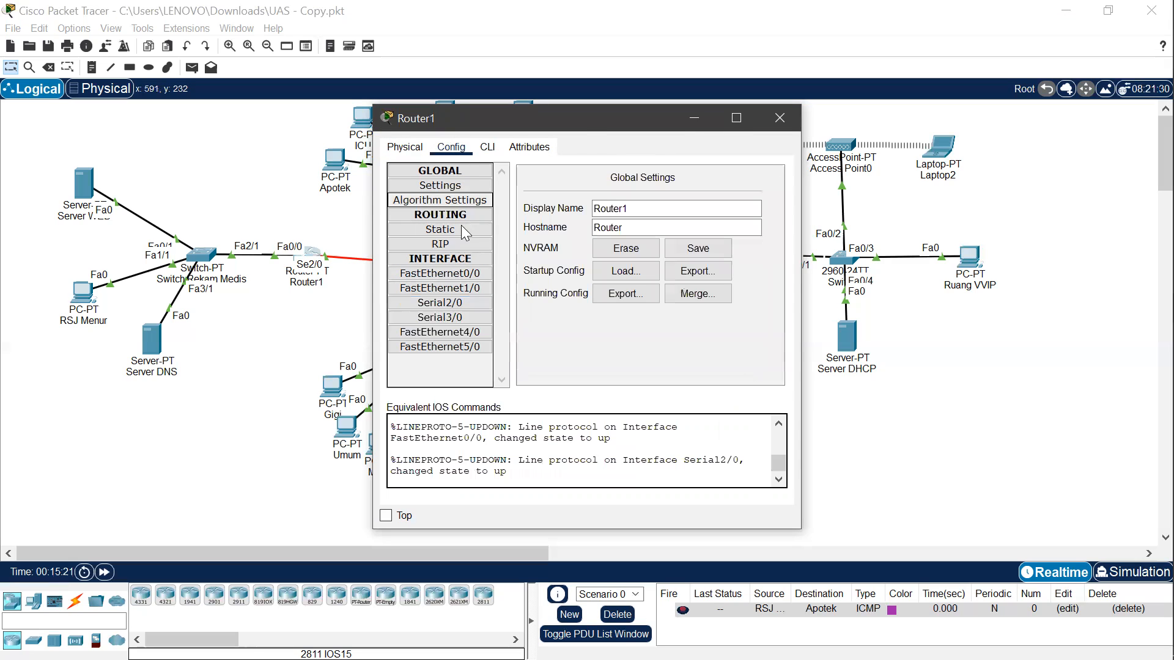
{"action": "left_click", "coordinate": [466, 274]}
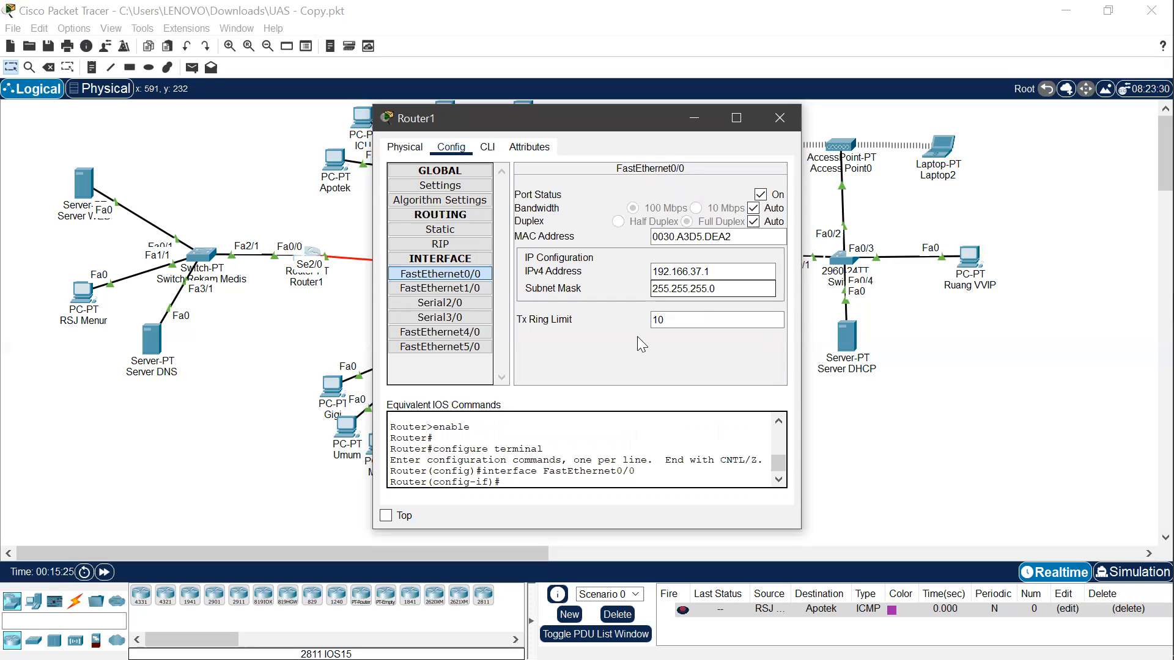
{"action": "left_click", "coordinate": [701, 287]}
{"action": "left_click", "coordinate": [472, 289]}
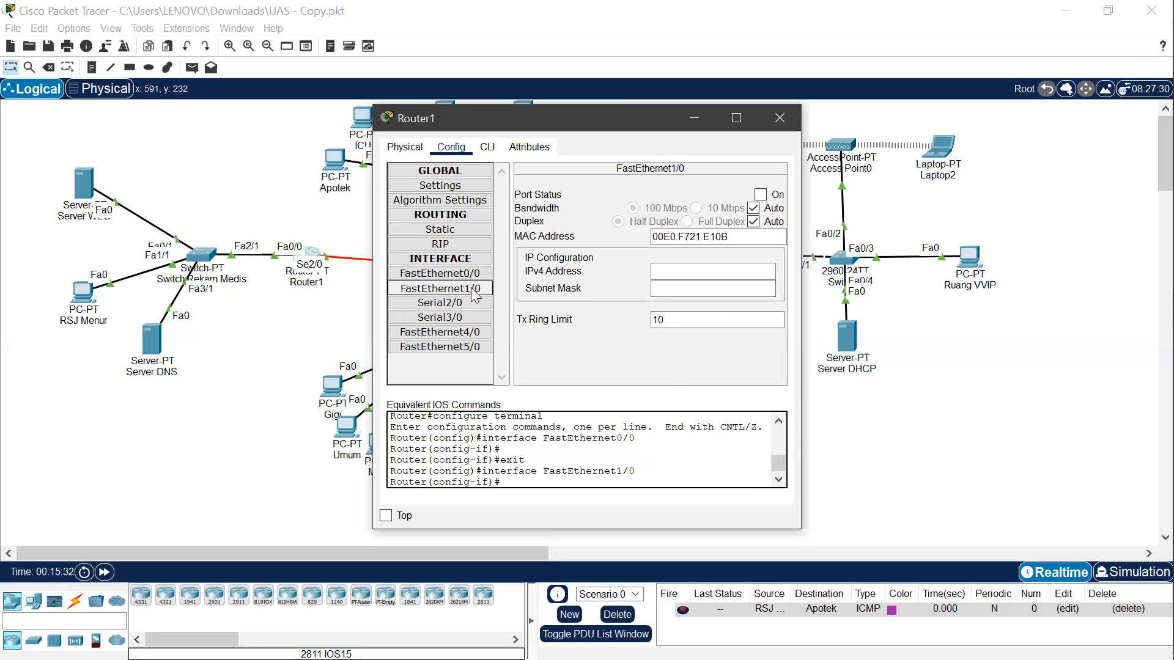
{"action": "left_click", "coordinate": [465, 304]}
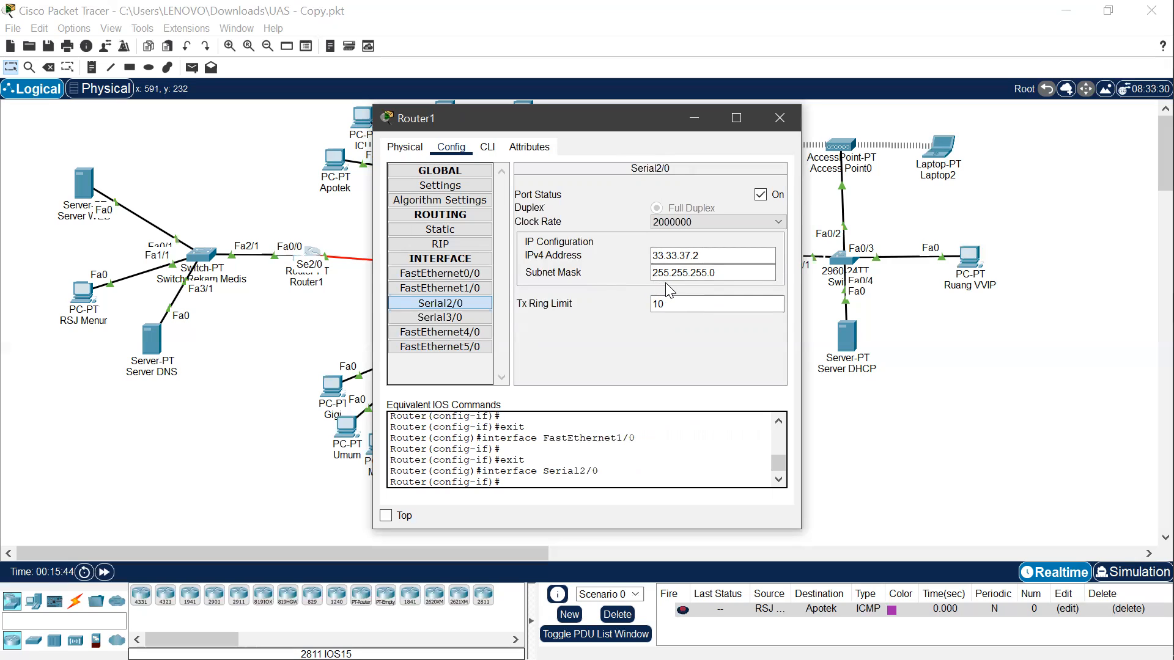
{"action": "left_click", "coordinate": [275, 291]}
{"action": "left_click_drag", "start_coordinate": [271, 283], "coordinate": [85, 188]}
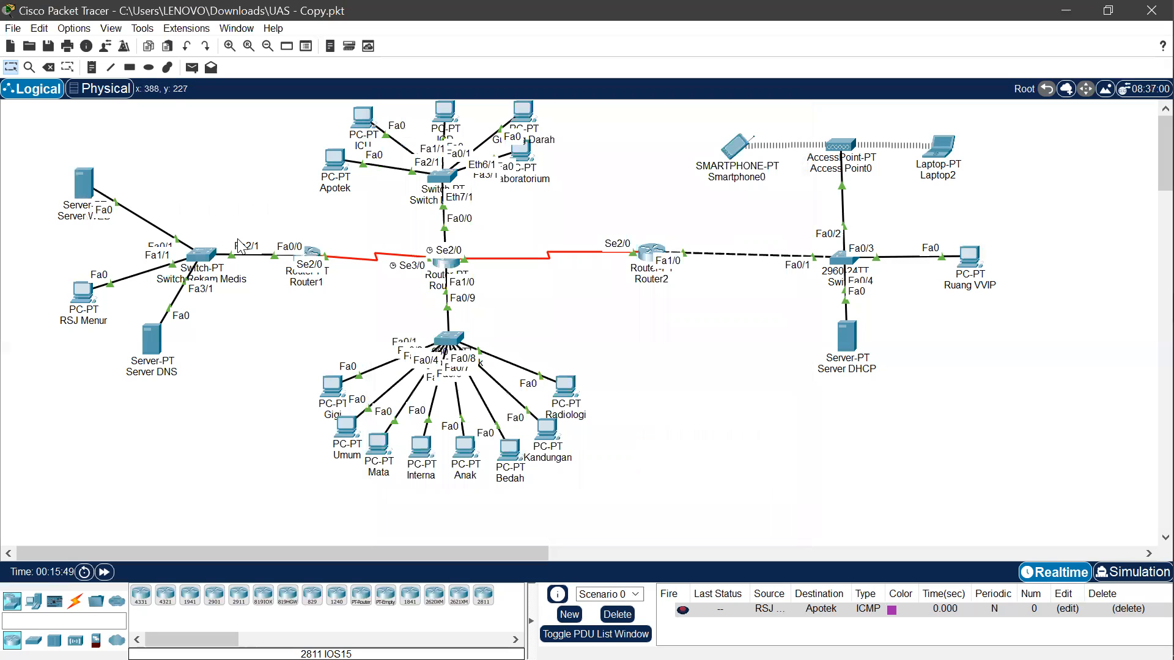
Step: Inspect Server WEB's static IP configuration, including its IPv4 address, subnet mask, default gateway and DNS server
{"action": "left_click", "coordinate": [83, 182]}
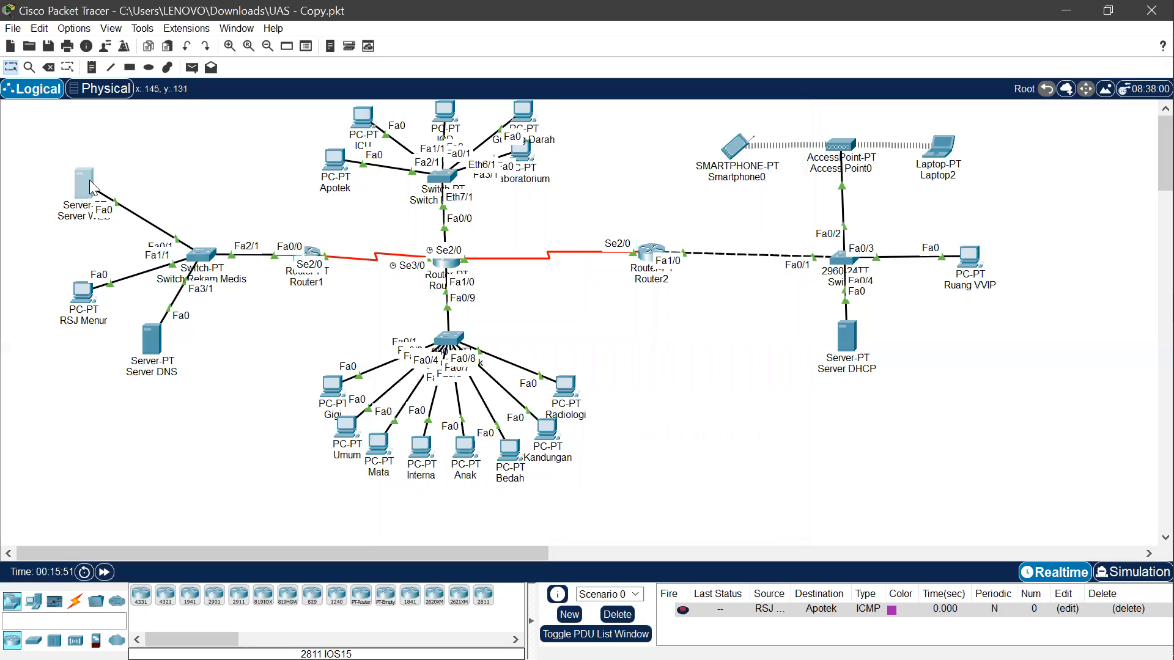
{"action": "left_click", "coordinate": [548, 149]}
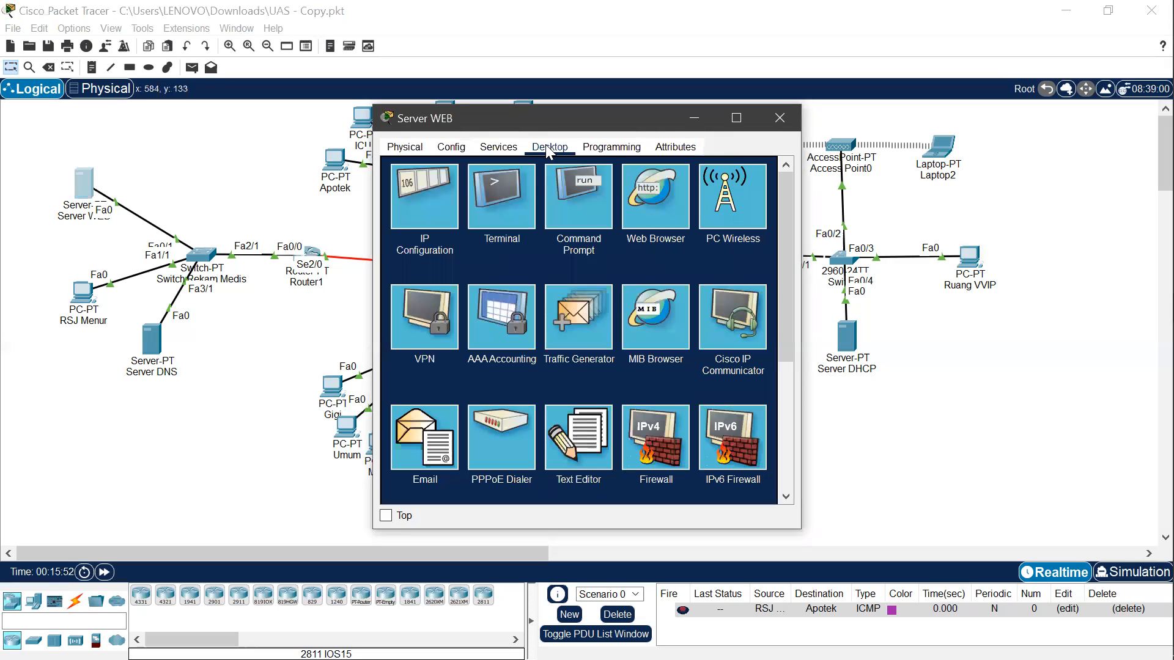
{"action": "left_click", "coordinate": [423, 199]}
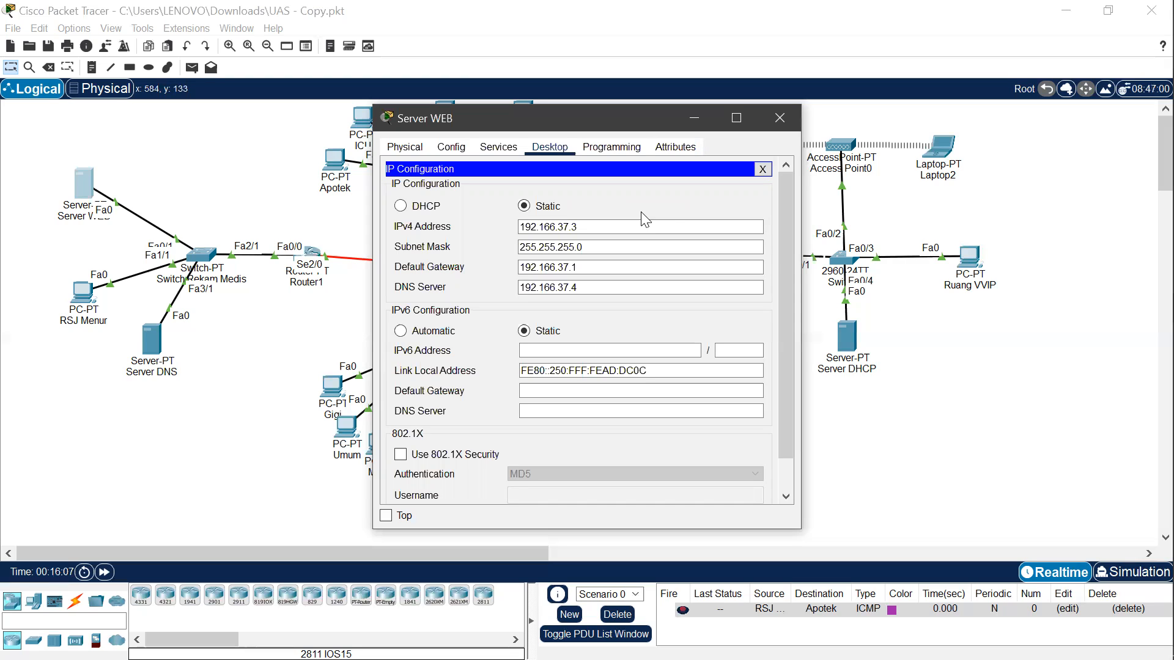
{"action": "left_click", "coordinate": [607, 268]}
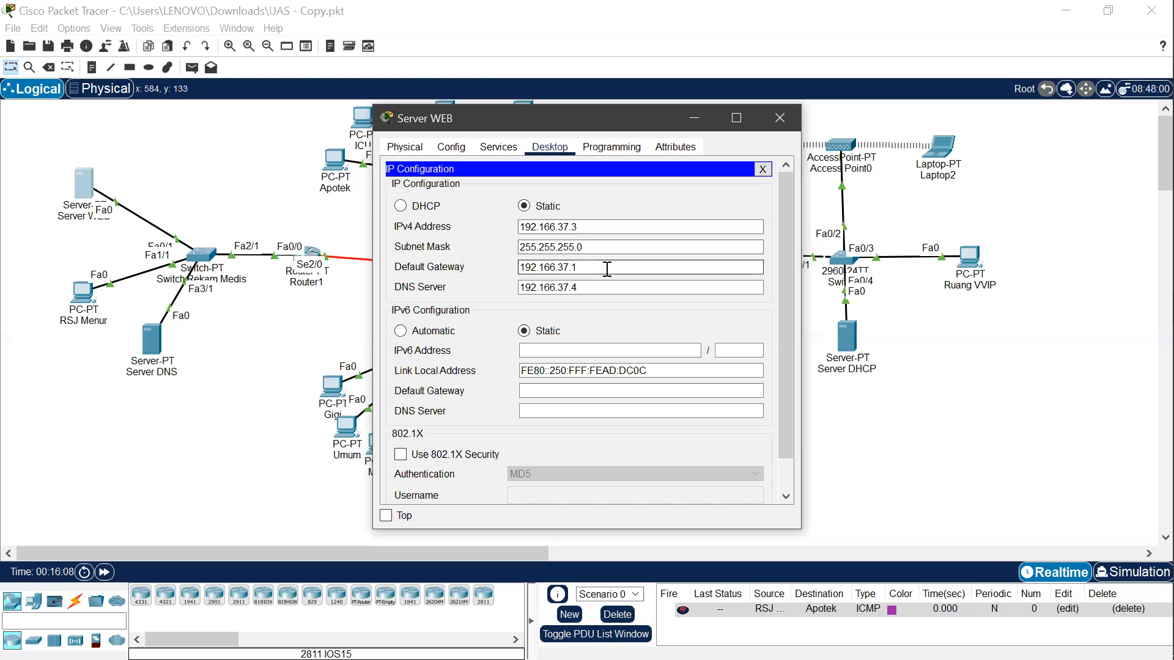
{"action": "left_click", "coordinate": [560, 289]}
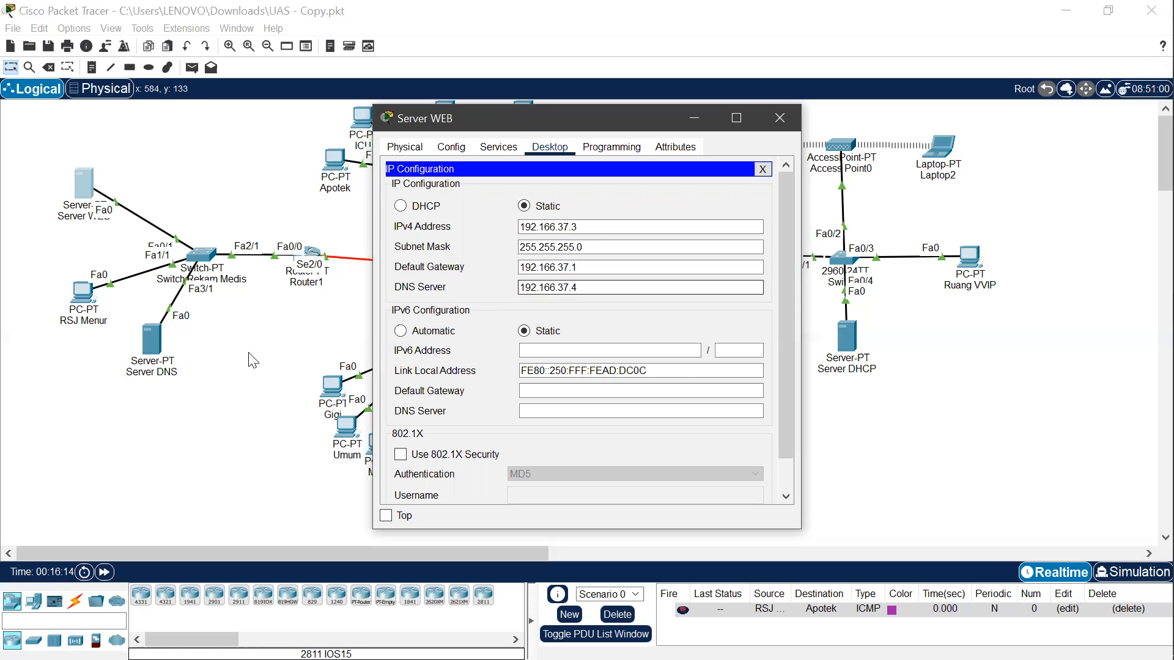
Step: Inspect Server DNS's IP configuration, including its IPv4 address, subnet mask, default gateway and DNS server
{"action": "left_click", "coordinate": [151, 340]}
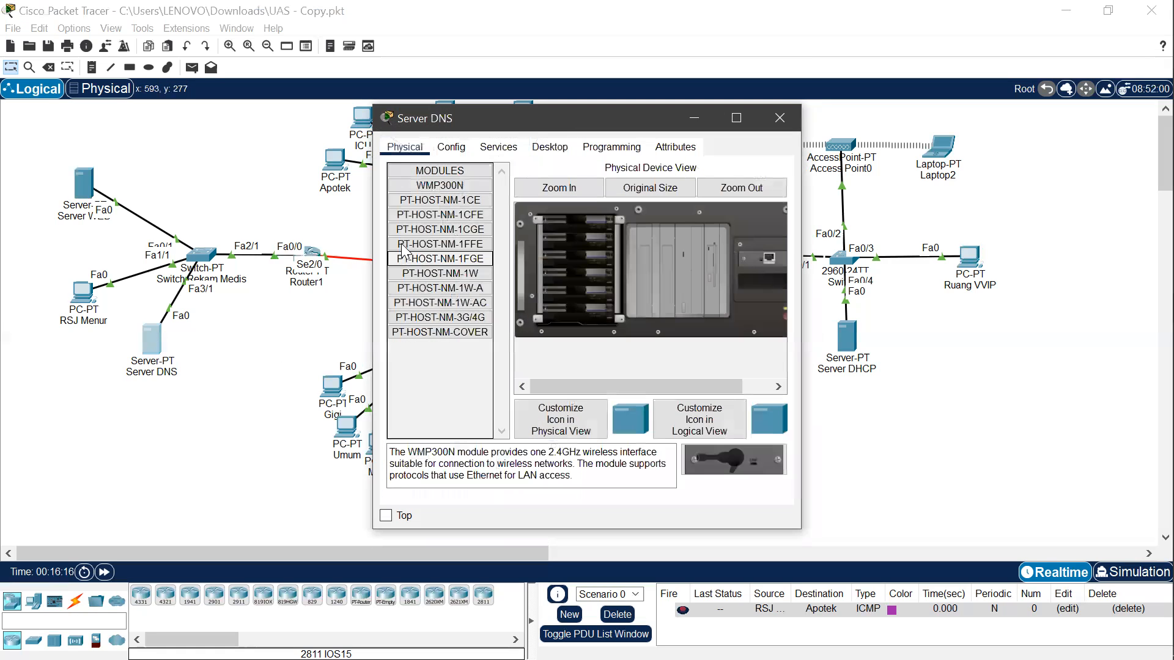
{"action": "left_click", "coordinate": [549, 146]}
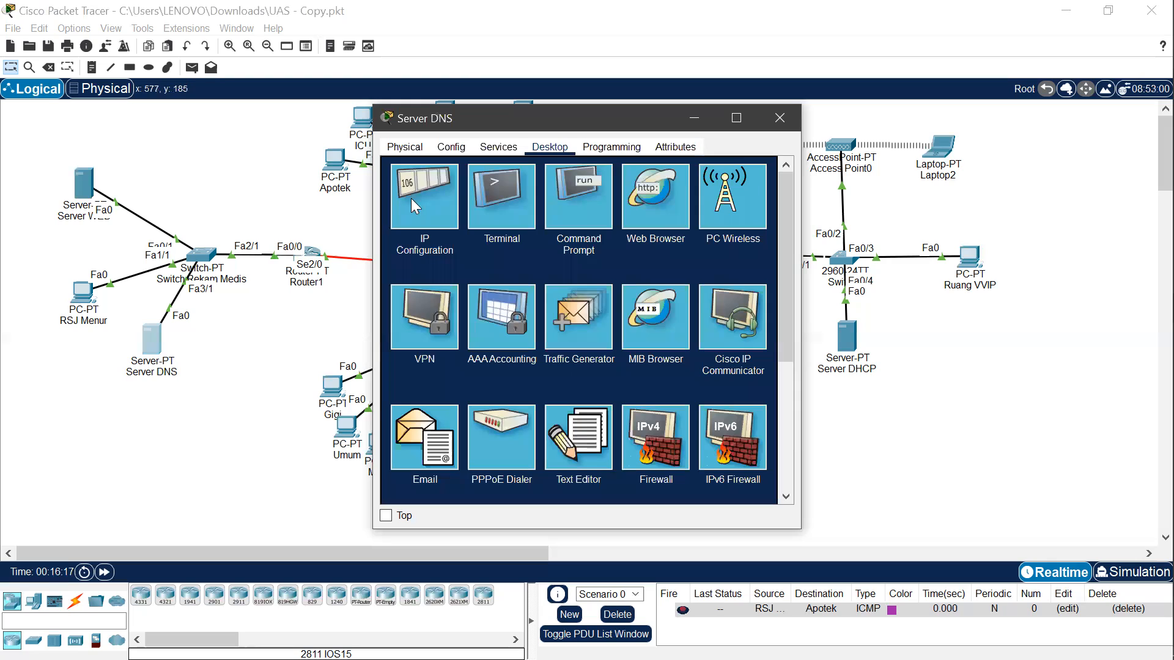
{"action": "left_click", "coordinate": [415, 199]}
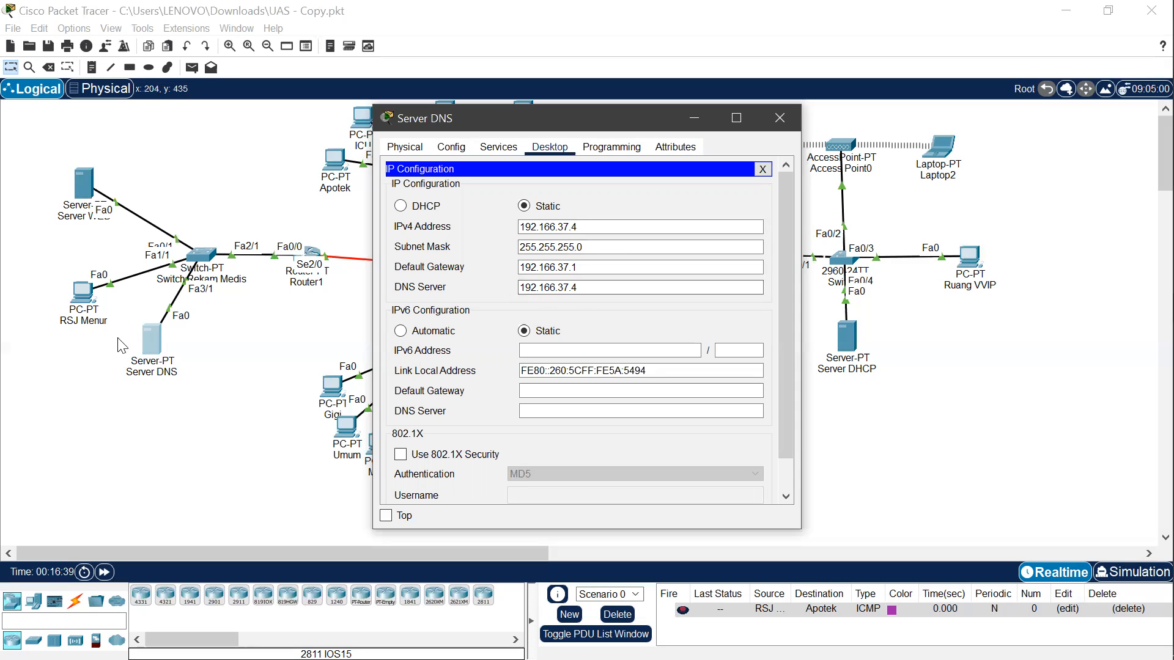
Step: Inspect the RSJ Menur PC's IP configuration, including its IPv4 address, subnet mask, gateway and DNS server
{"action": "left_click", "coordinate": [92, 301]}
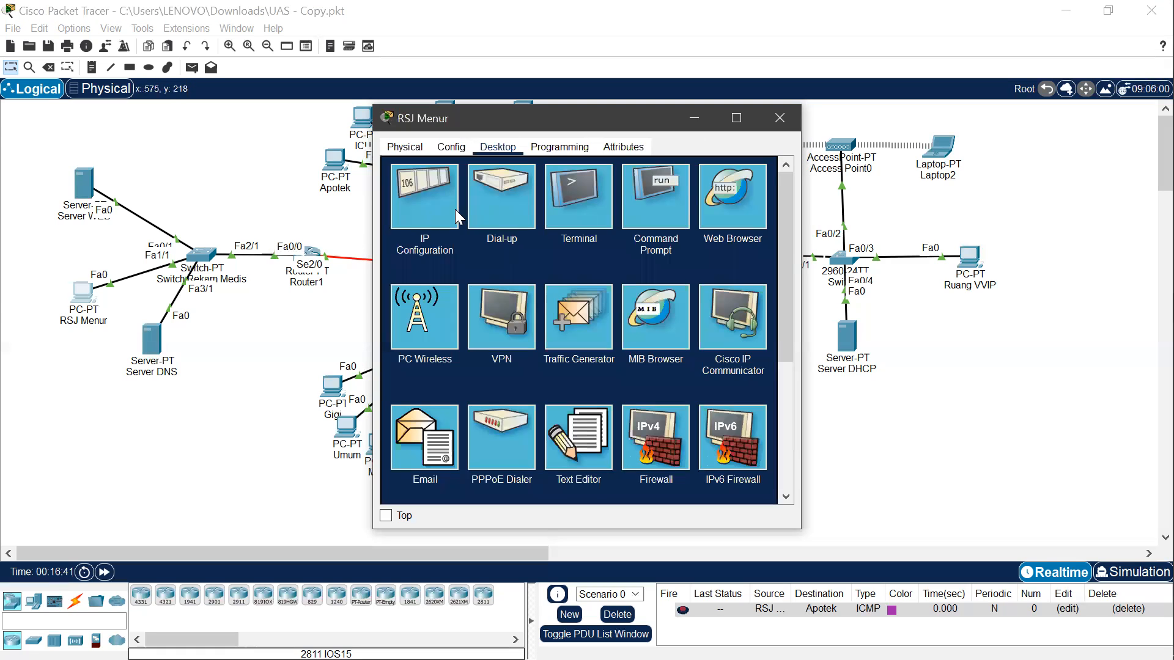
{"action": "left_click", "coordinate": [410, 202]}
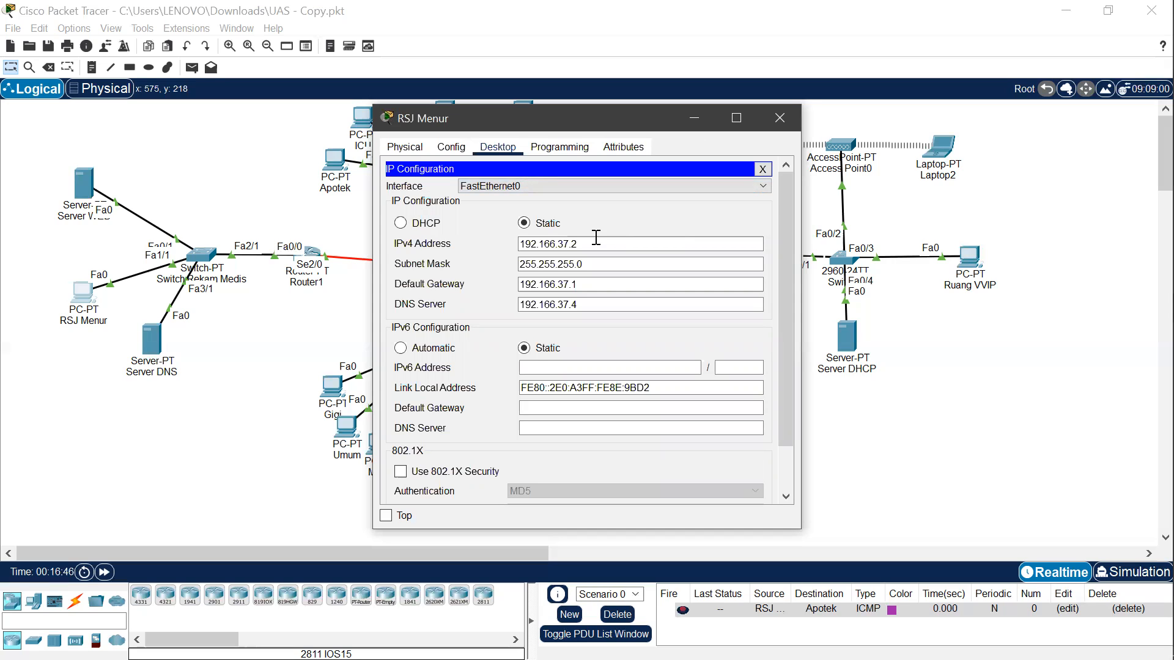
{"action": "left_click", "coordinate": [553, 268]}
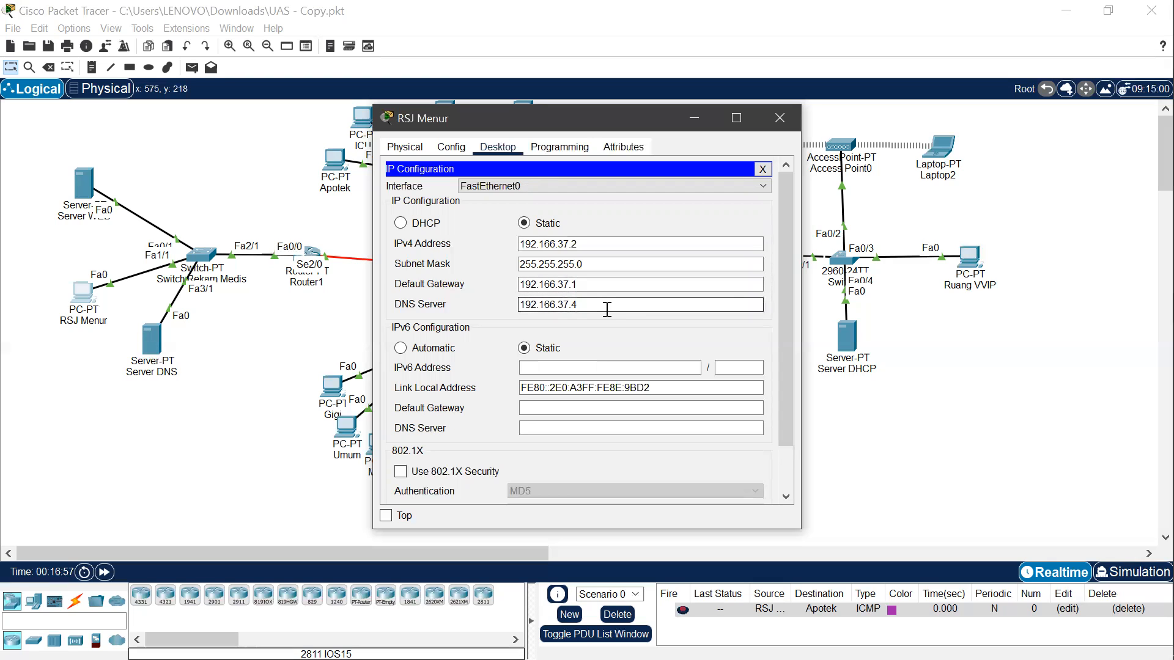
{"action": "mouse_move", "coordinate": [1146, 188]}
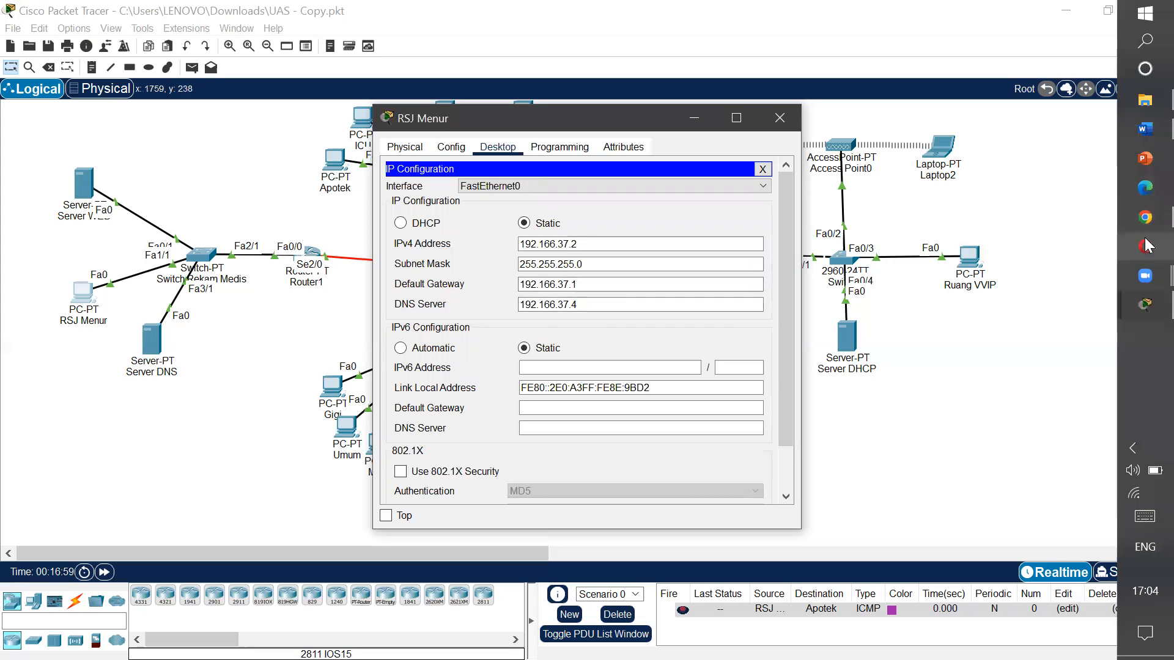
Step: Switch to the Word report and review the Access Point0 Port 1 settings shown on page 4
{"action": "left_click", "coordinate": [1145, 131]}
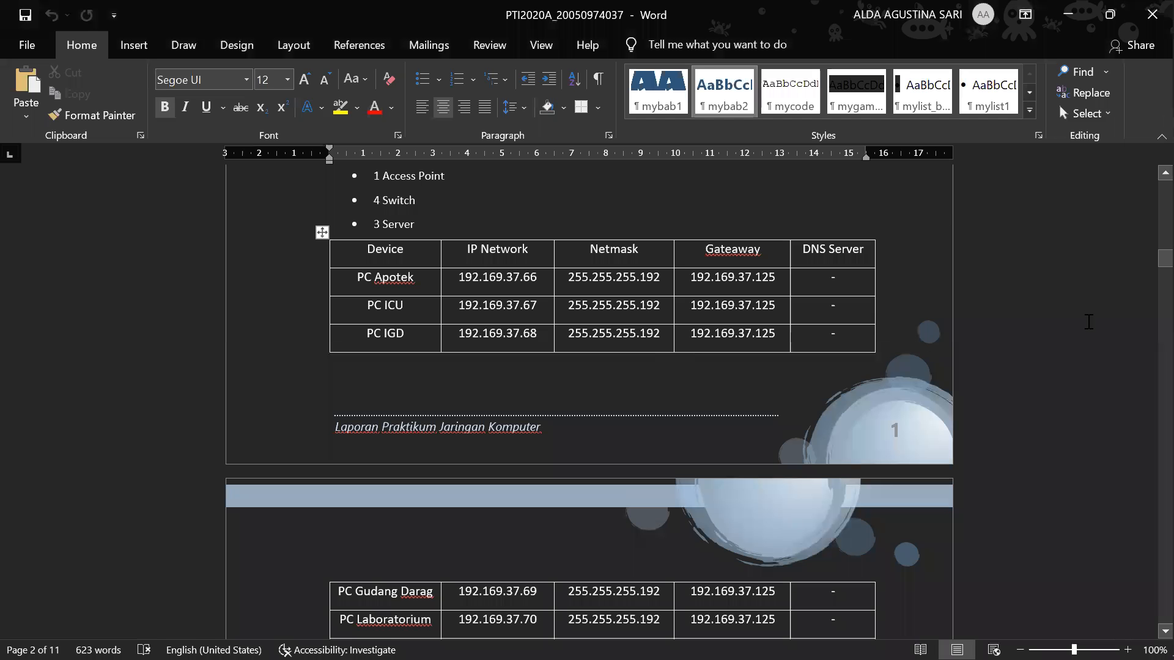
{"action": "left_click_drag", "start_coordinate": [1145, 257], "coordinate": [1145, 314]}
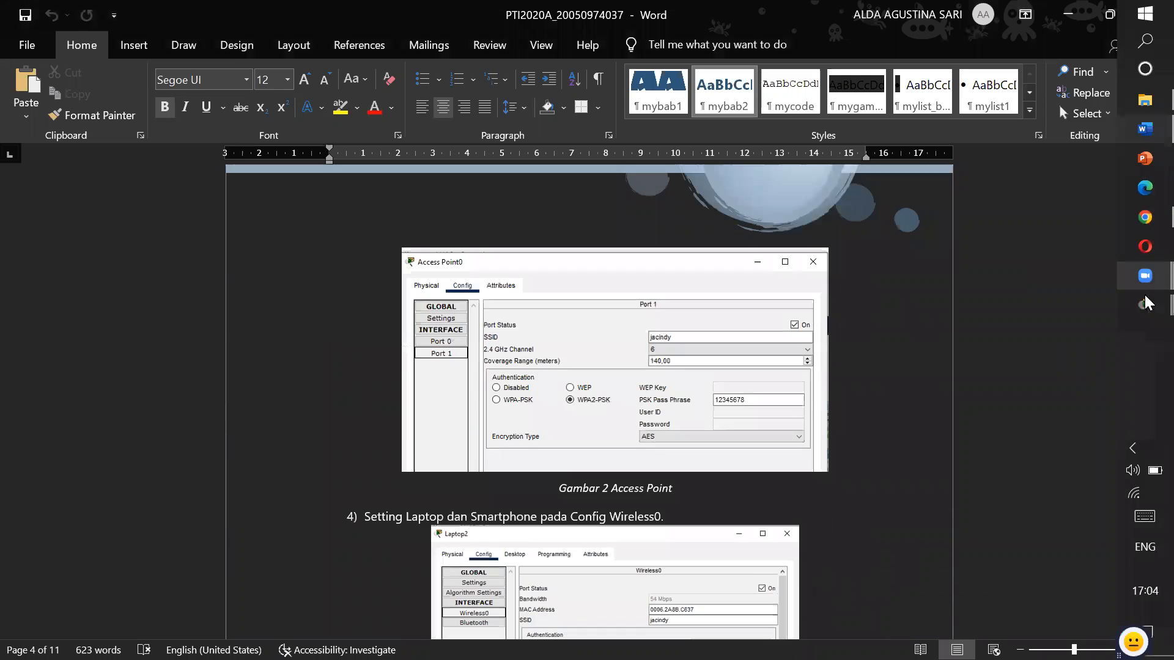
Step: Switch to Packet Tracer, closing the open RSJ Menur, Ruang VVIP, Smartphone0, Router1, Server WEB and Server DNS windows
{"action": "left_click", "coordinate": [1145, 306]}
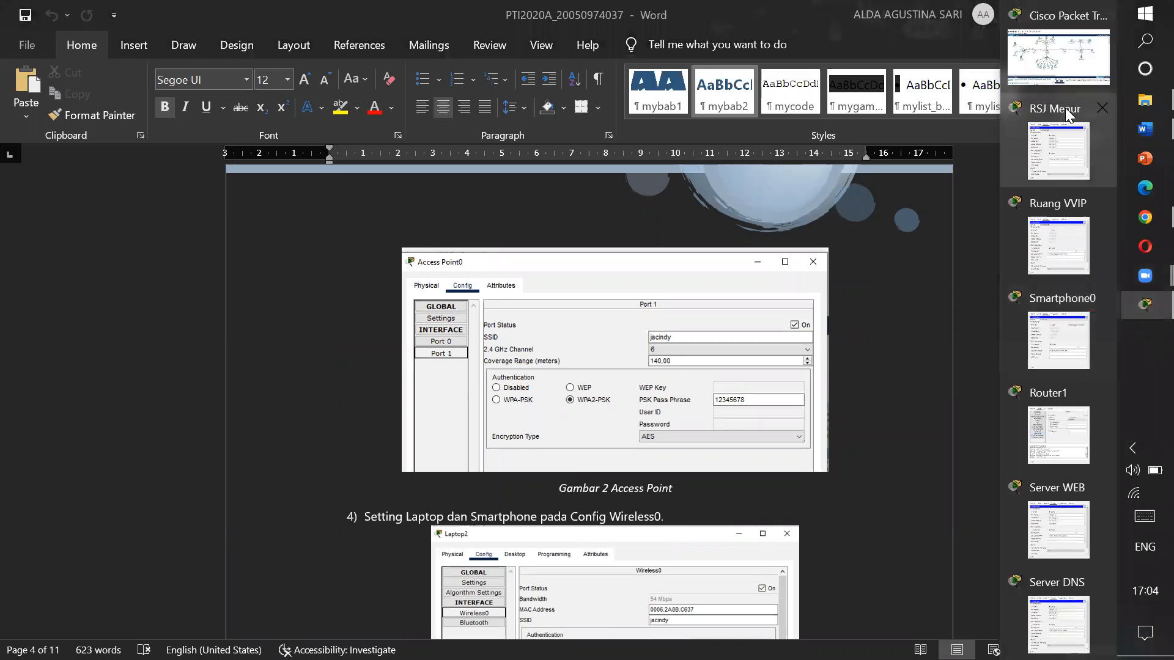
{"action": "left_click", "coordinate": [1103, 108]}
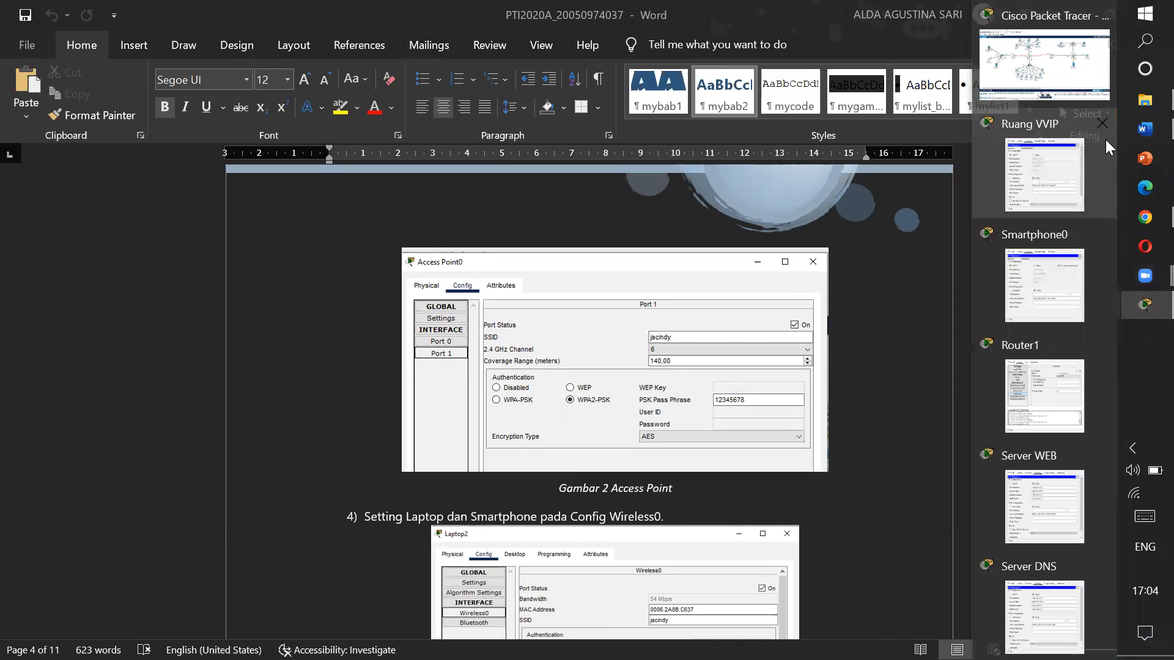
{"action": "left_click", "coordinate": [1101, 125]}
{"action": "left_click", "coordinate": [1098, 149]}
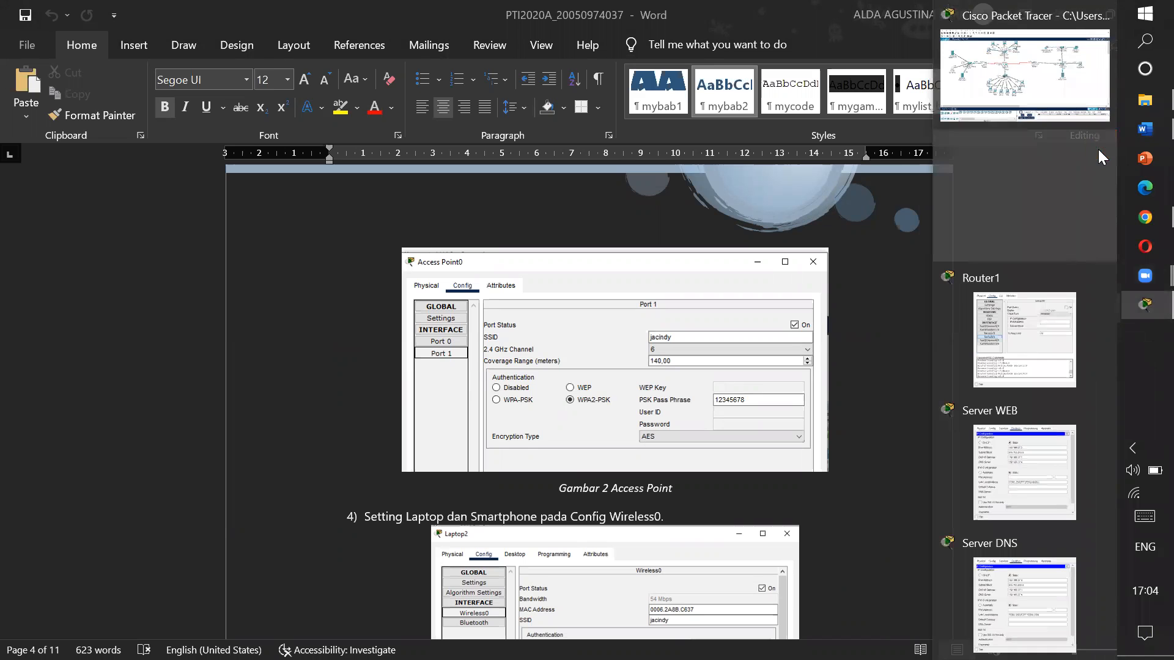
{"action": "left_click", "coordinate": [1102, 181]}
{"action": "left_click", "coordinate": [1108, 258]}
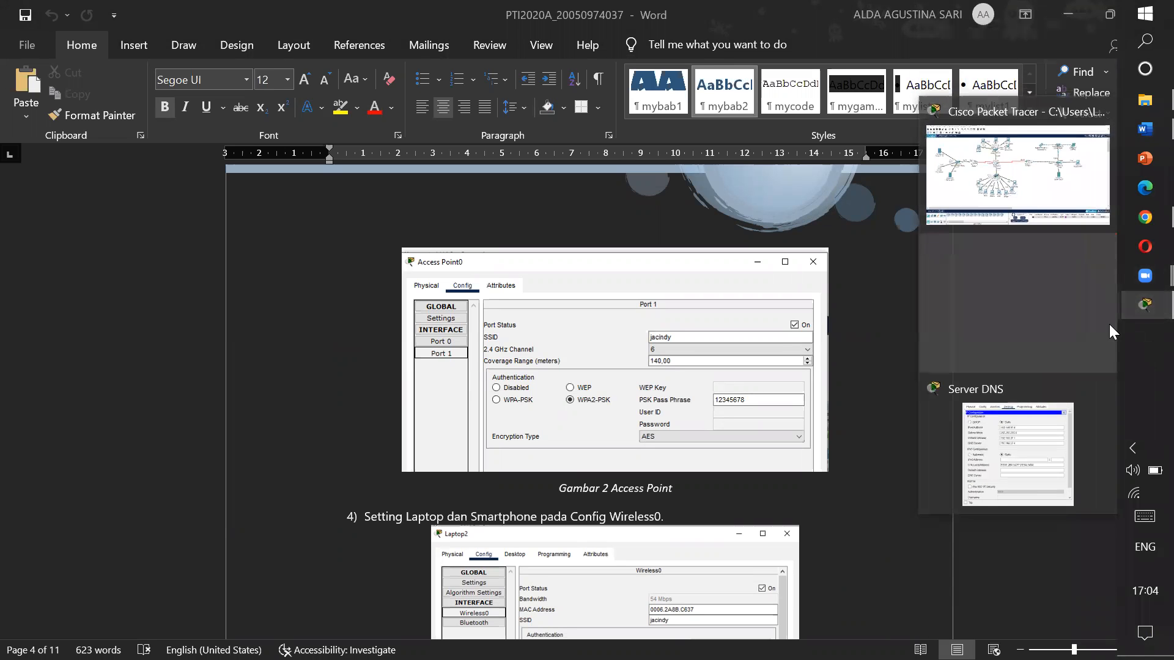
{"action": "left_click", "coordinate": [1107, 321]}
{"action": "left_click", "coordinate": [1069, 306]}
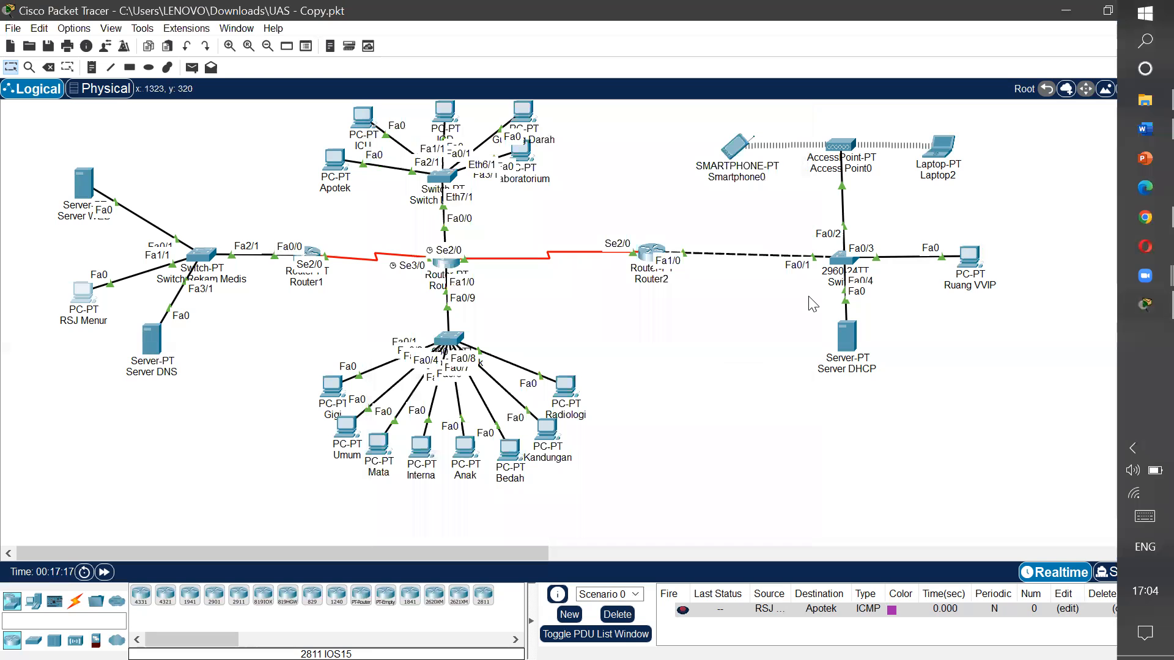
Step: Inspect Access Point0's Port 1 wireless settings, including its SSID, WPA2-PSK authentication and pass phrase
{"action": "left_click", "coordinate": [836, 148]}
{"action": "left_click", "coordinate": [450, 148]}
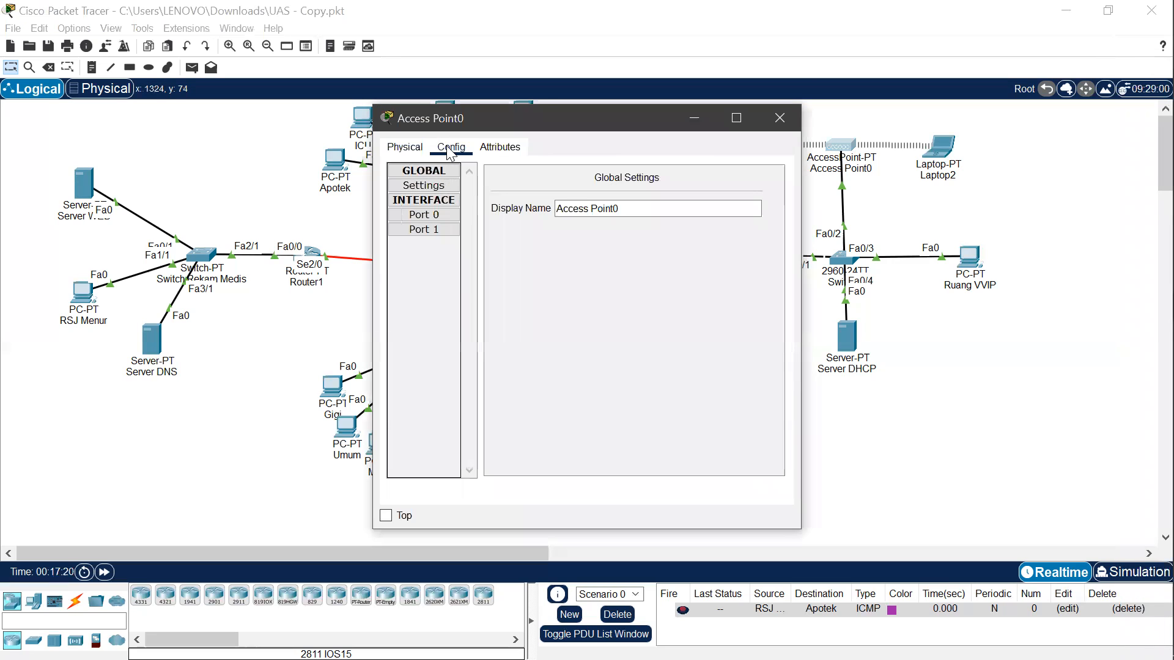
{"action": "left_click", "coordinate": [438, 231]}
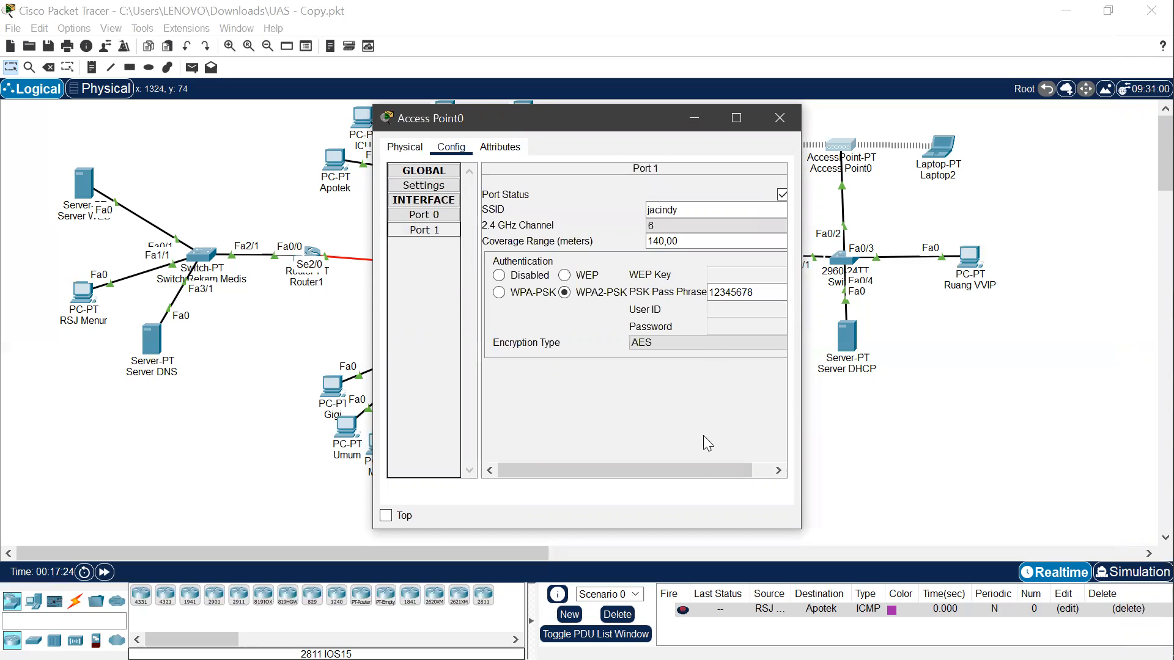
{"action": "left_click_drag", "start_coordinate": [686, 206], "coordinate": [623, 212]}
{"action": "left_click", "coordinate": [686, 207]}
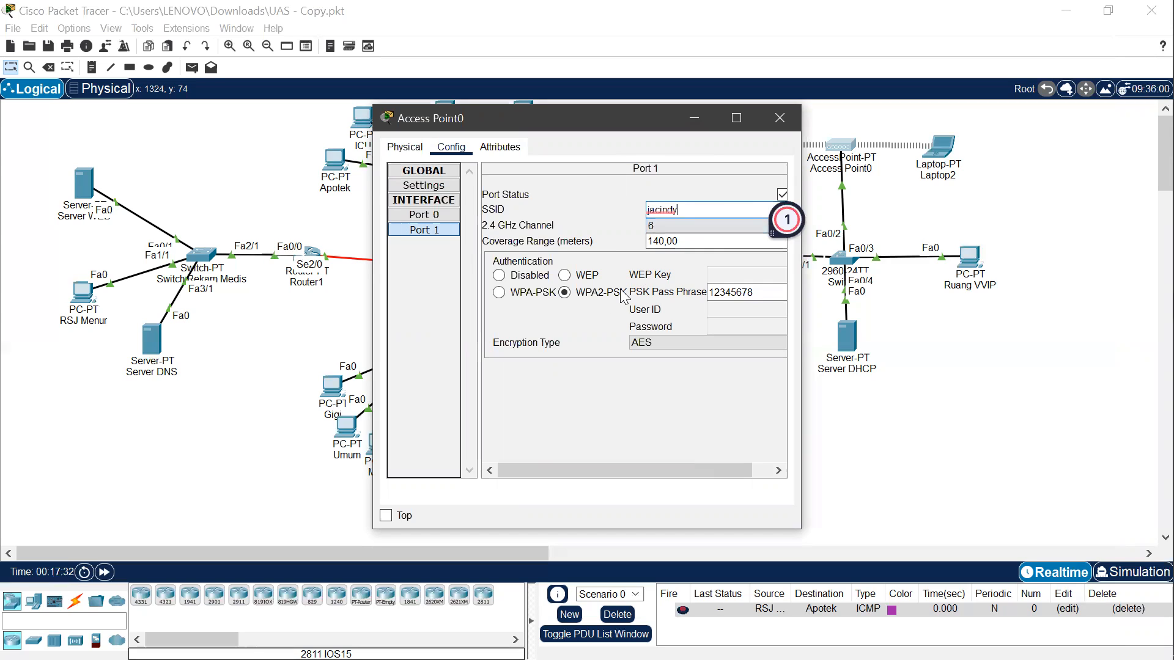
{"action": "left_click", "coordinate": [566, 293]}
{"action": "left_click", "coordinate": [726, 292]}
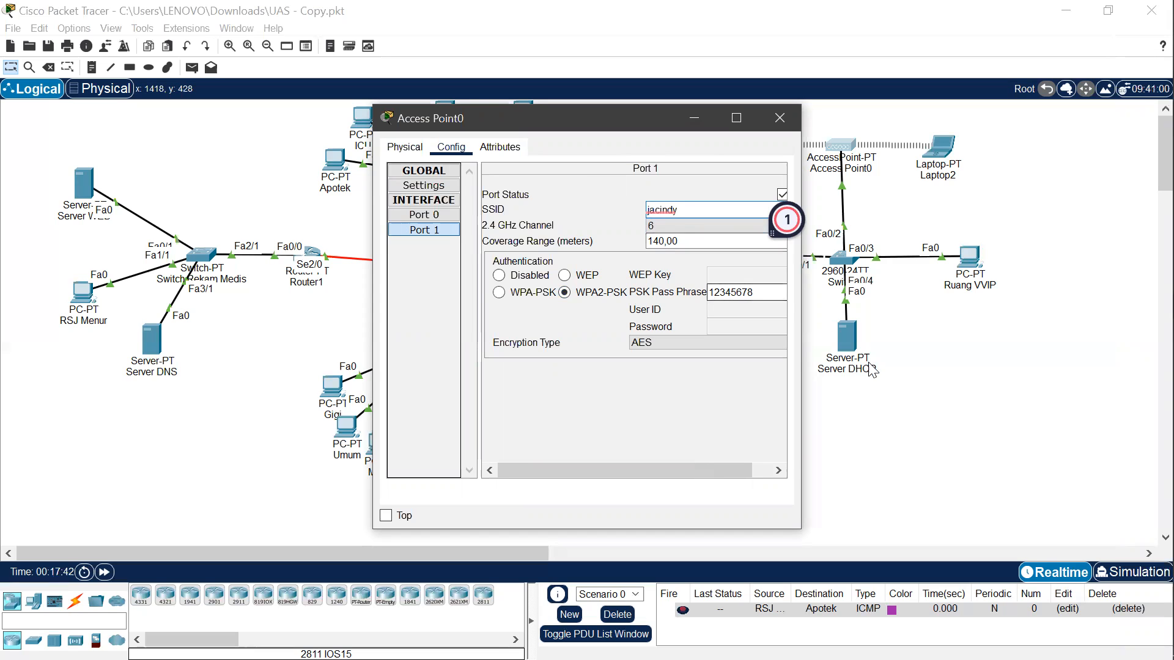
Step: Inspect Laptop2's Wireless0 settings, including its SSID, WPA2-PSK authentication, pass phrase and encryption type
{"action": "left_click", "coordinate": [946, 156]}
{"action": "left_click", "coordinate": [946, 156]}
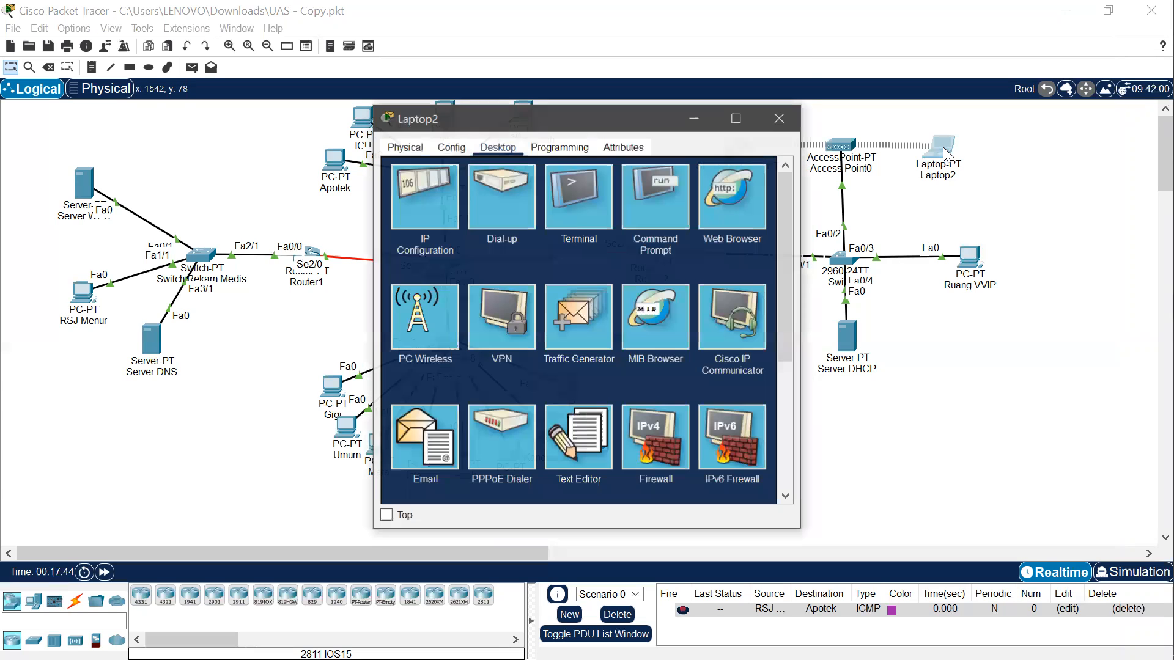
{"action": "left_click", "coordinate": [453, 148]}
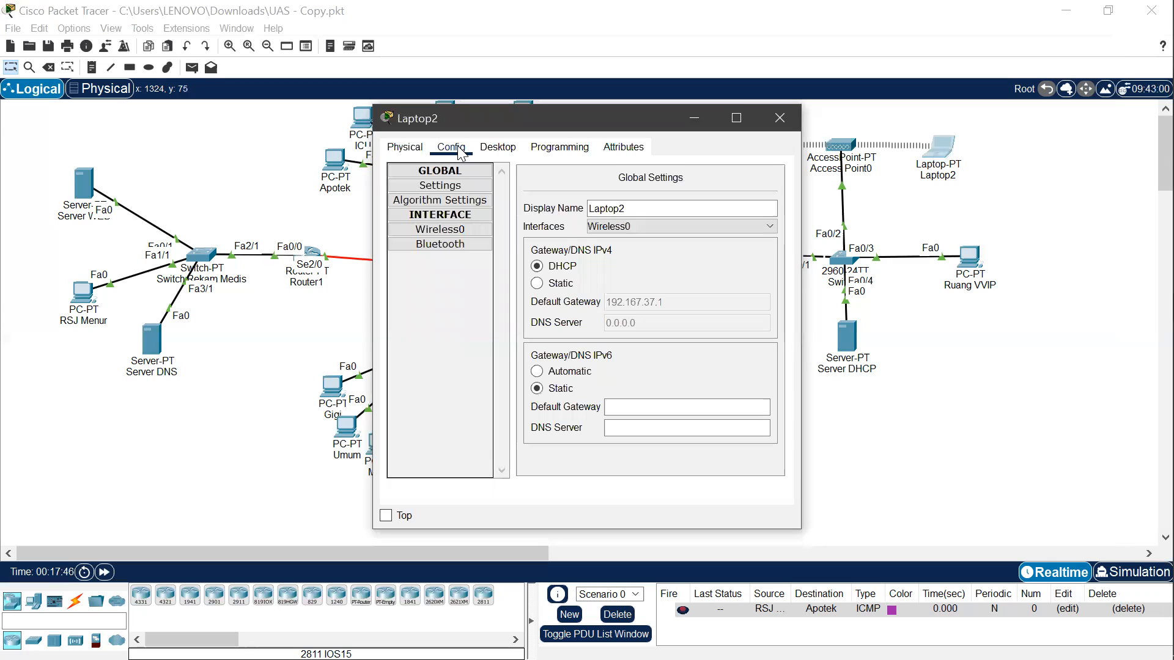
{"action": "left_click", "coordinate": [468, 229]}
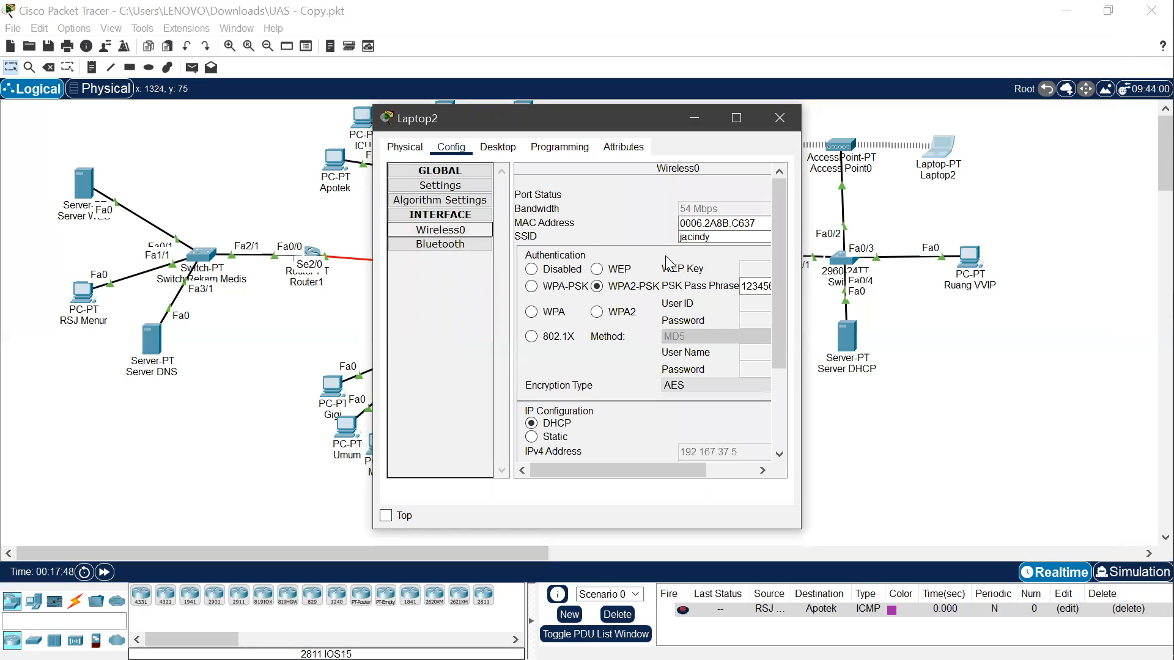
{"action": "left_click", "coordinate": [720, 236]}
{"action": "left_click_drag", "start_coordinate": [644, 476], "coordinate": [697, 477]}
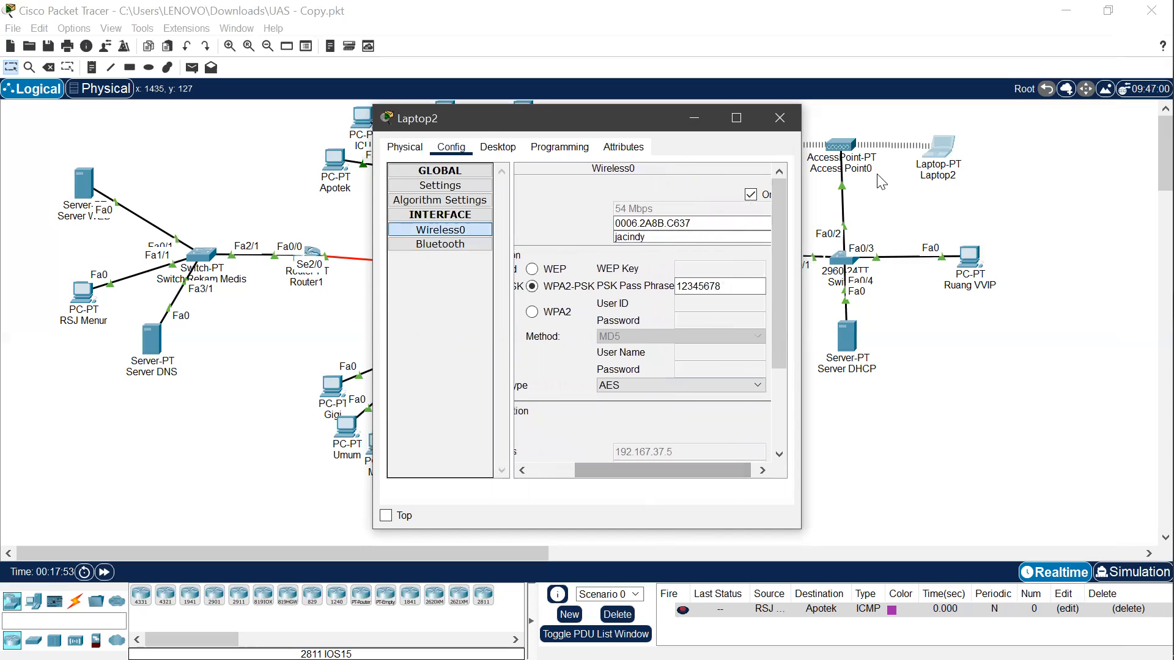
Step: Inspect Smartphone0's IP configuration and its Wireless0 SSID and authentication settings, and close its window
{"action": "left_click", "coordinate": [891, 193]}
{"action": "left_click", "coordinate": [736, 146]}
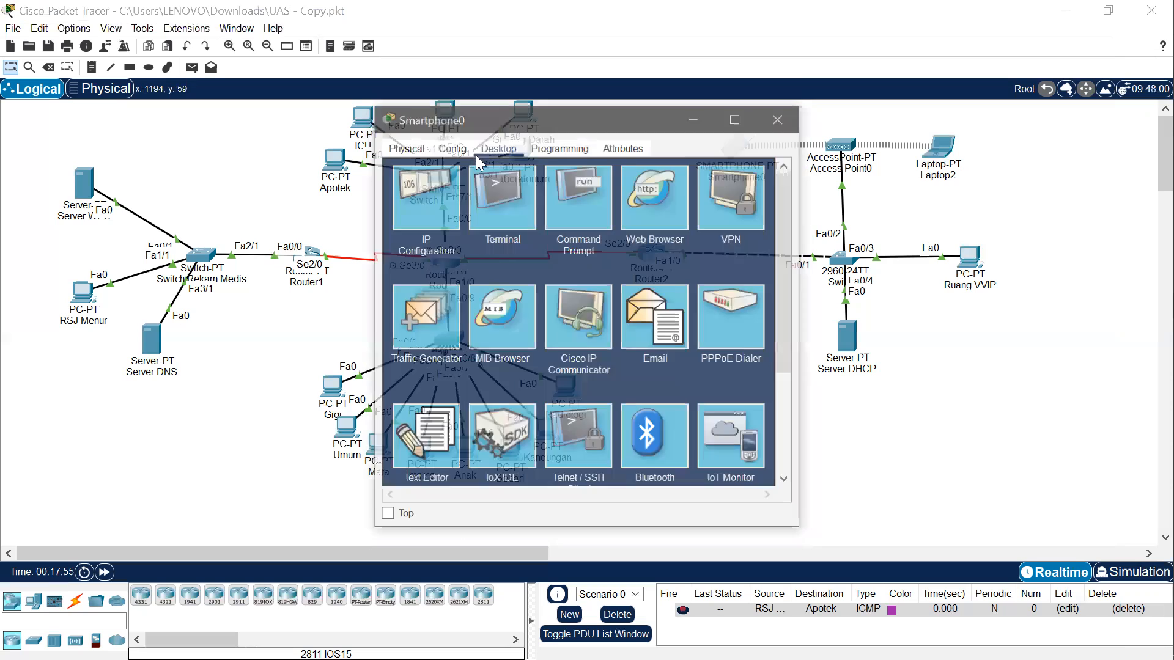
{"action": "left_click", "coordinate": [443, 224]}
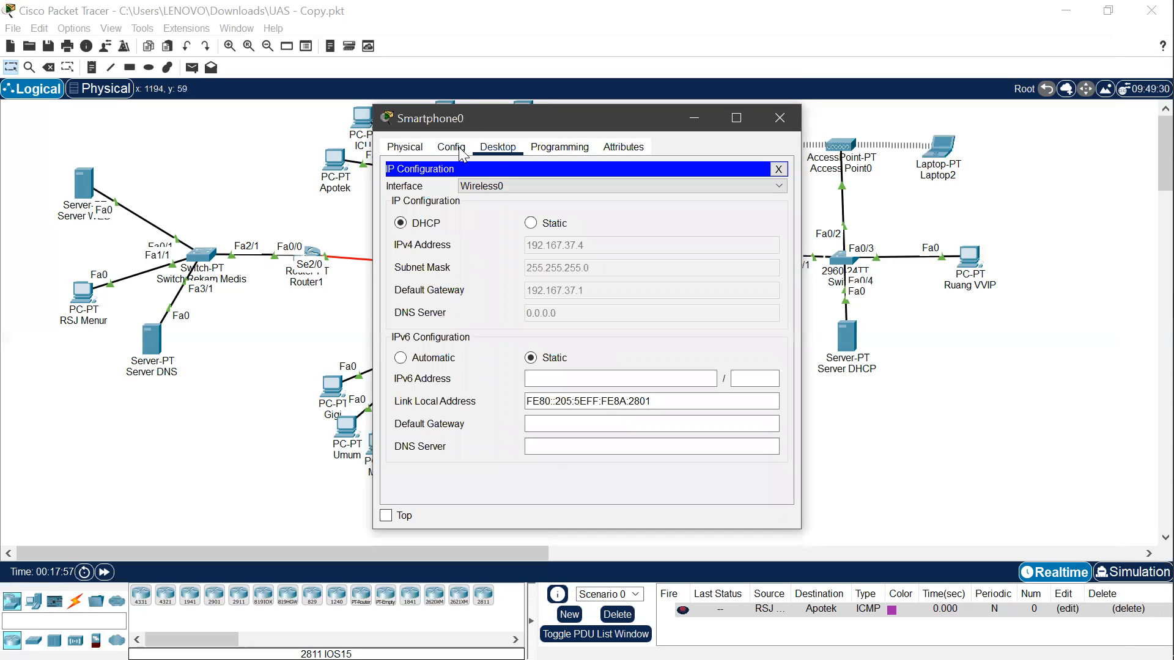
{"action": "left_click", "coordinate": [460, 151]}
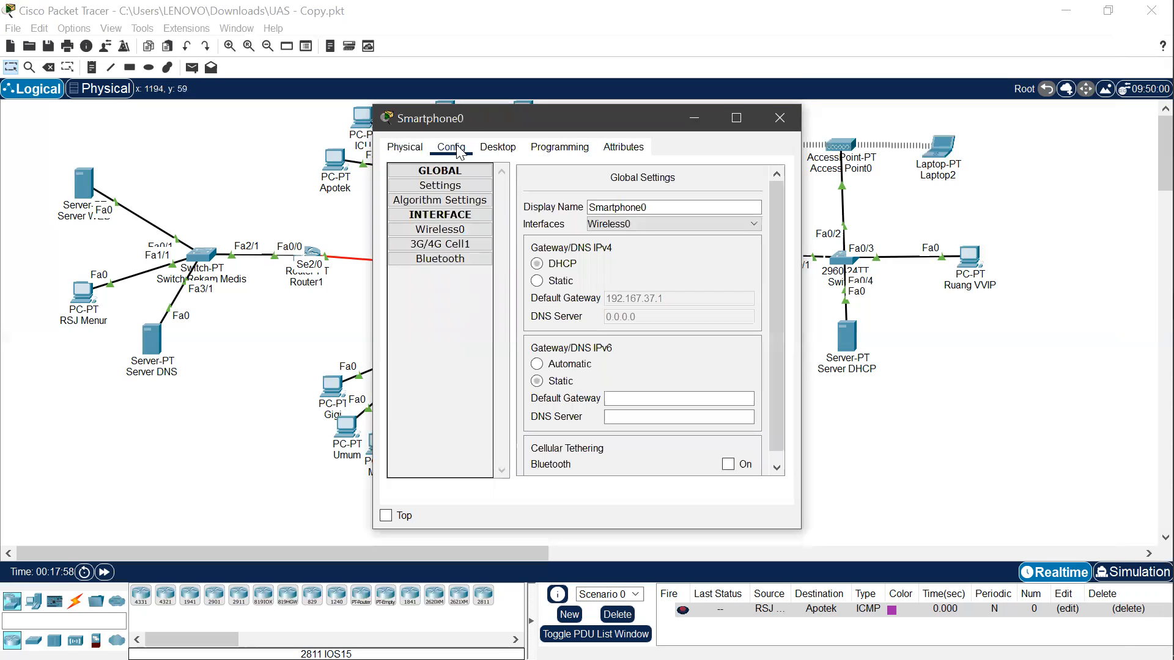
{"action": "left_click", "coordinate": [460, 232]}
{"action": "left_click_drag", "start_coordinate": [710, 237], "coordinate": [690, 236]}
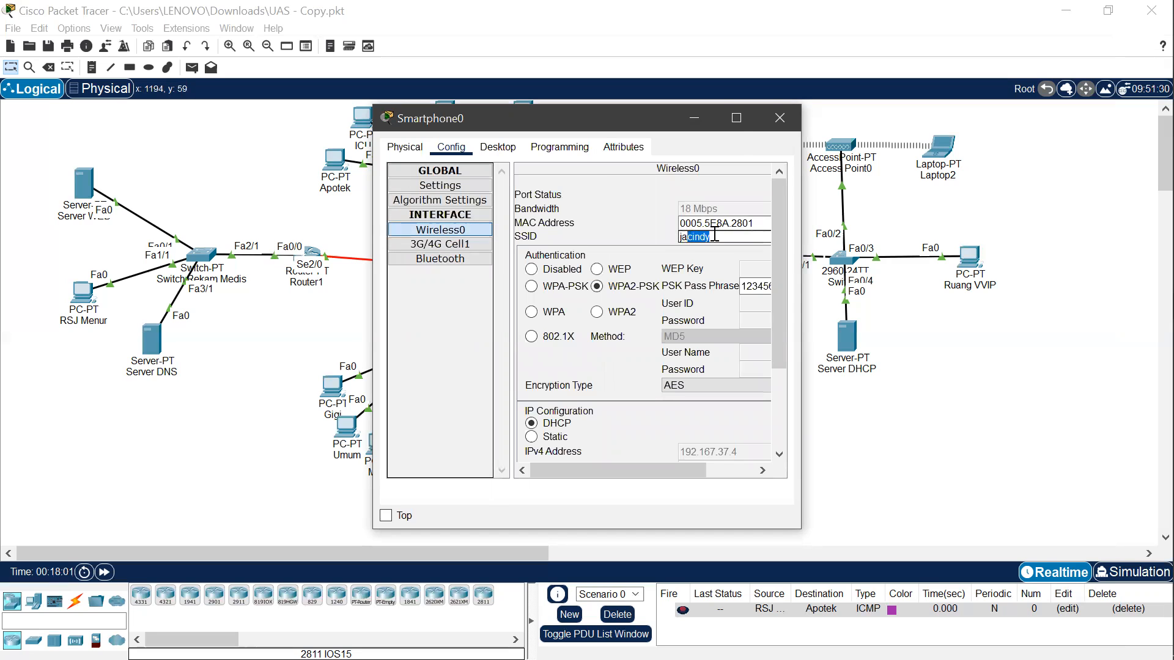
{"action": "left_click", "coordinate": [771, 249]}
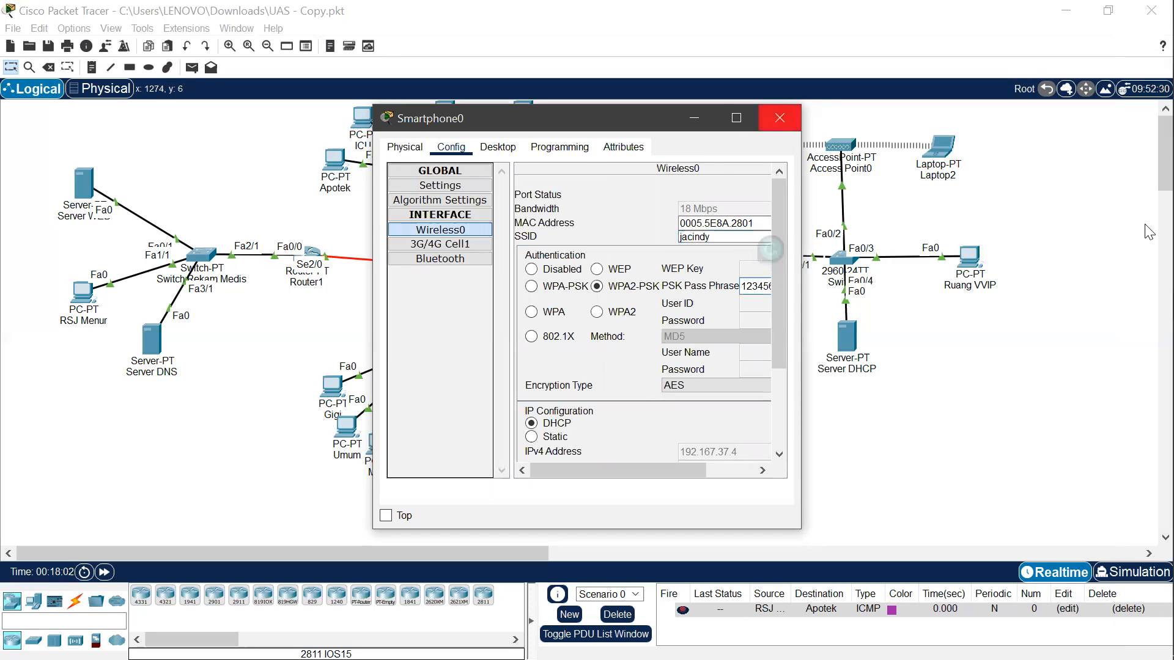
{"action": "left_click", "coordinate": [779, 118]}
Step: Review the "Setting server DHCP" section on page 5 of the Word report, and return to the Packet Tracer topology
{"action": "mouse_move", "coordinate": [1146, 130]}
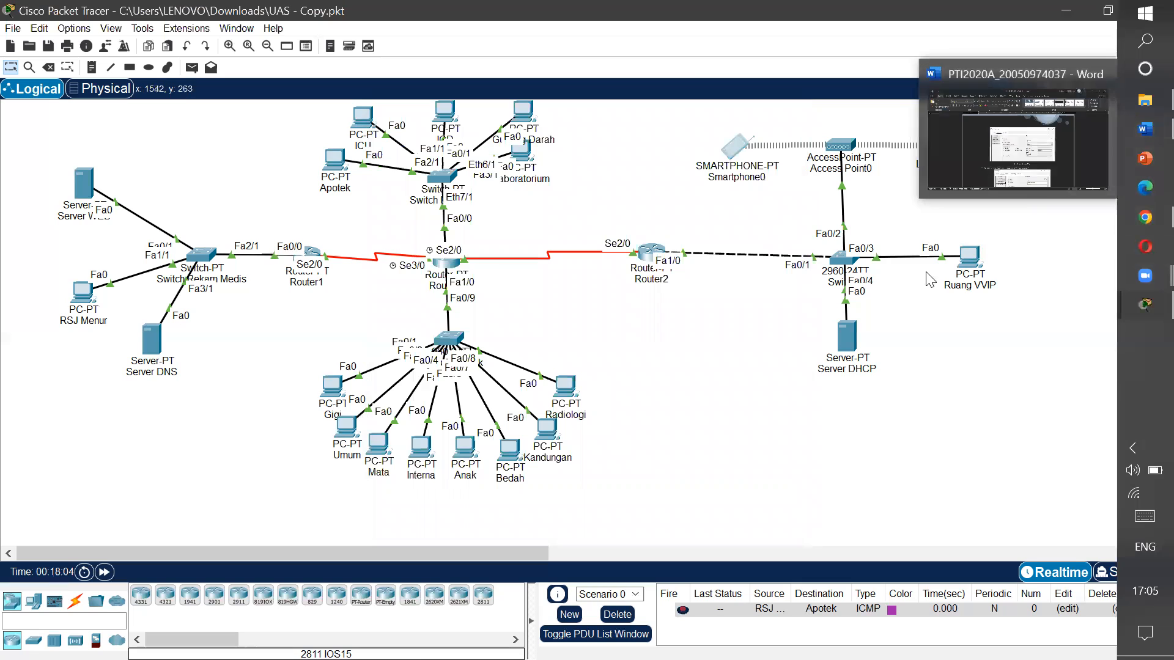
{"action": "left_click", "coordinate": [1016, 138]}
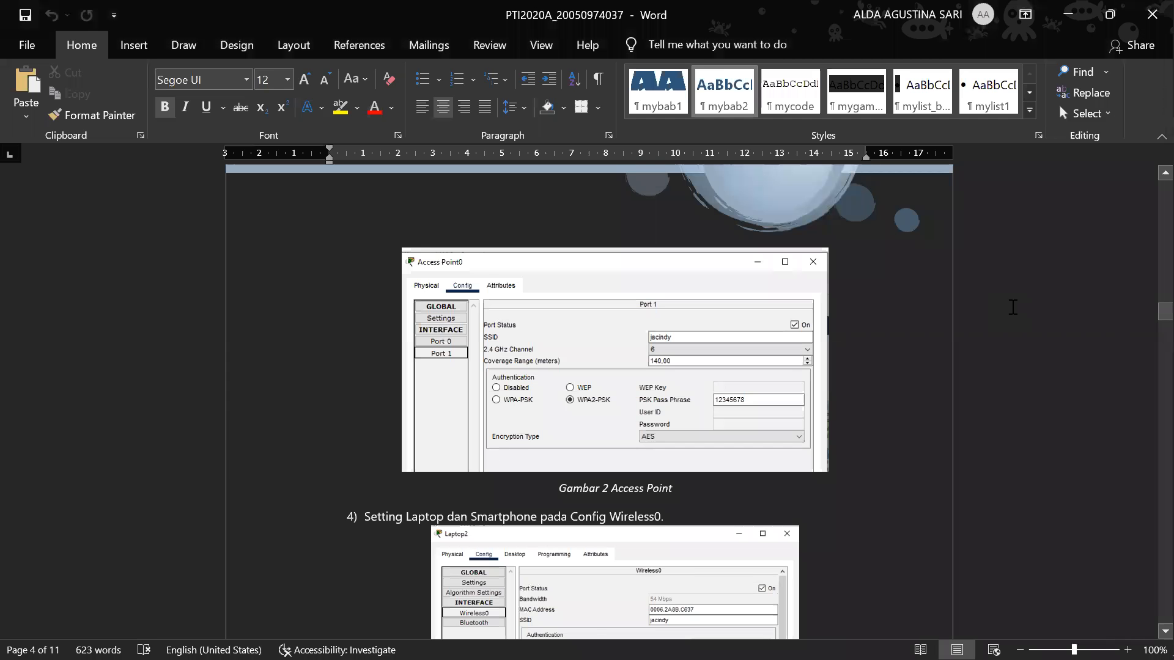
{"action": "key", "text": "ctrl+v"}
{"action": "left_click_drag", "start_coordinate": [1144, 358], "coordinate": [1145, 384]}
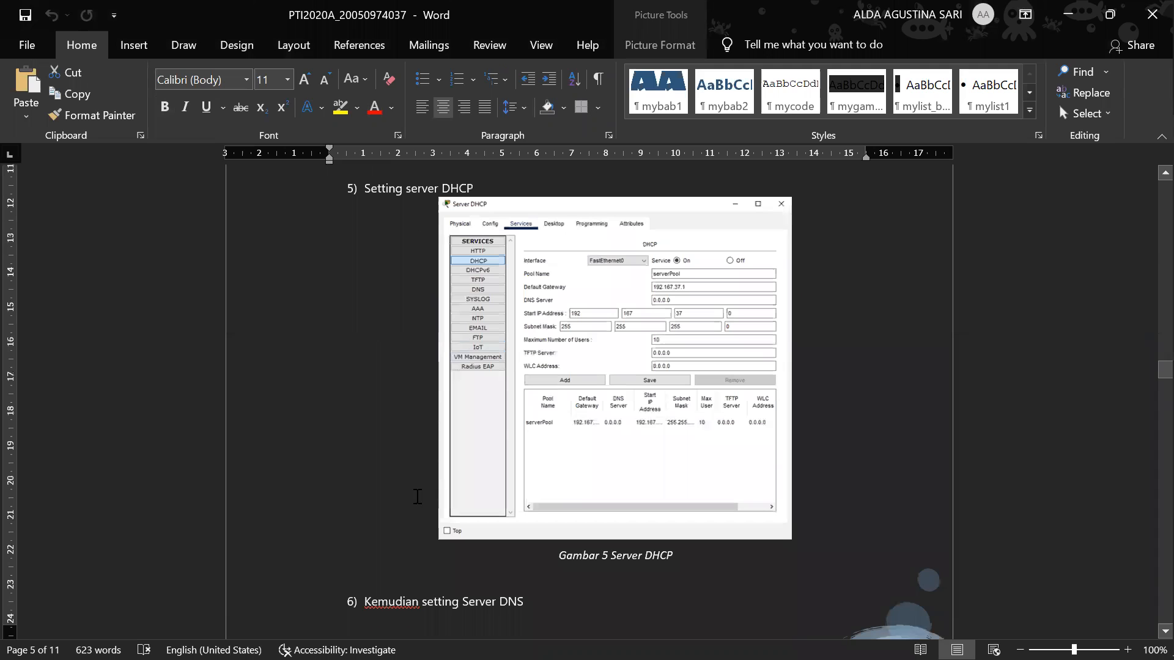
{"action": "left_click", "coordinate": [1145, 310]}
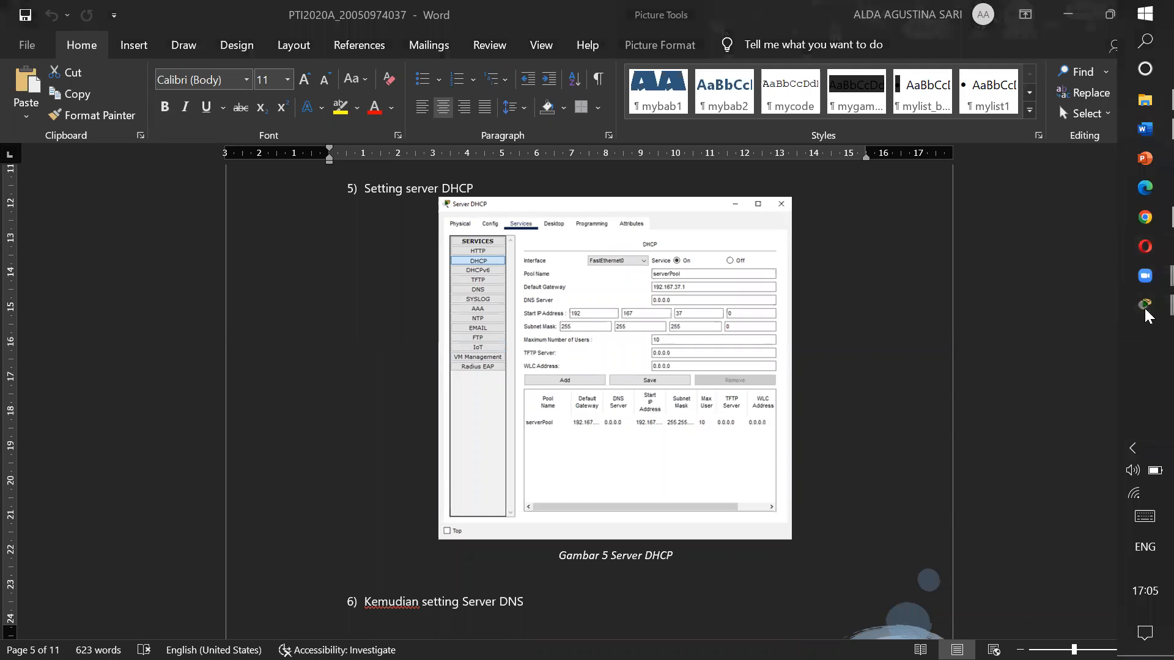
{"action": "left_click", "coordinate": [995, 202]}
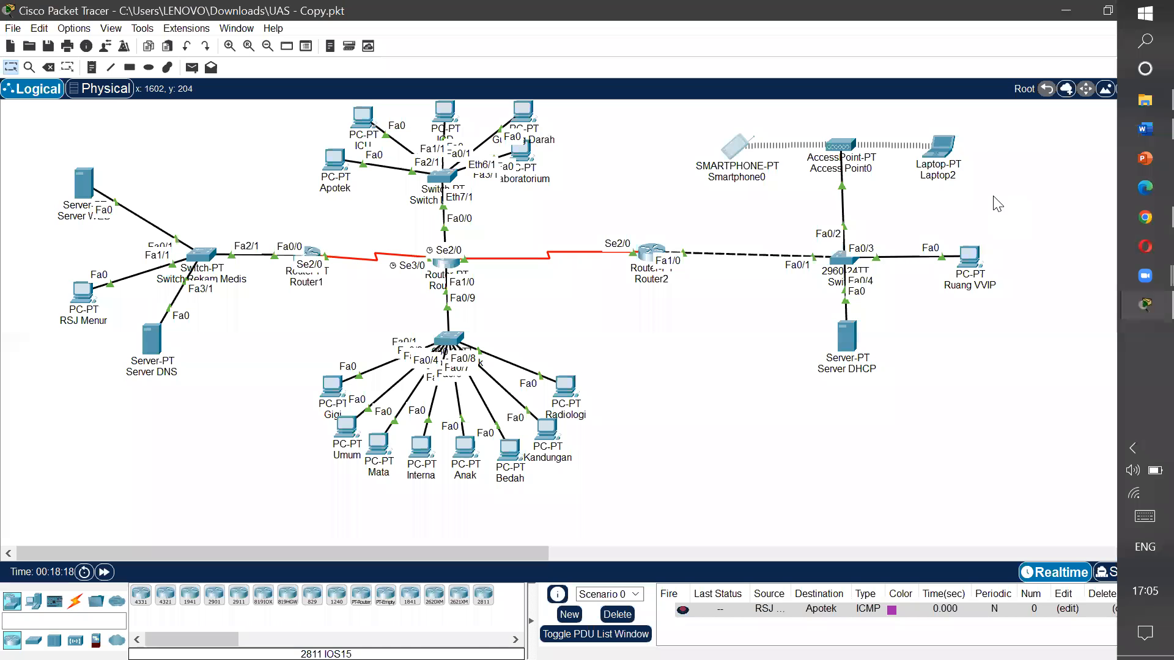
Step: Inspect Server DHCP's static IP configuration, including its IPv4 address, subnet mask, default gateway and DNS server
{"action": "left_click", "coordinate": [846, 341]}
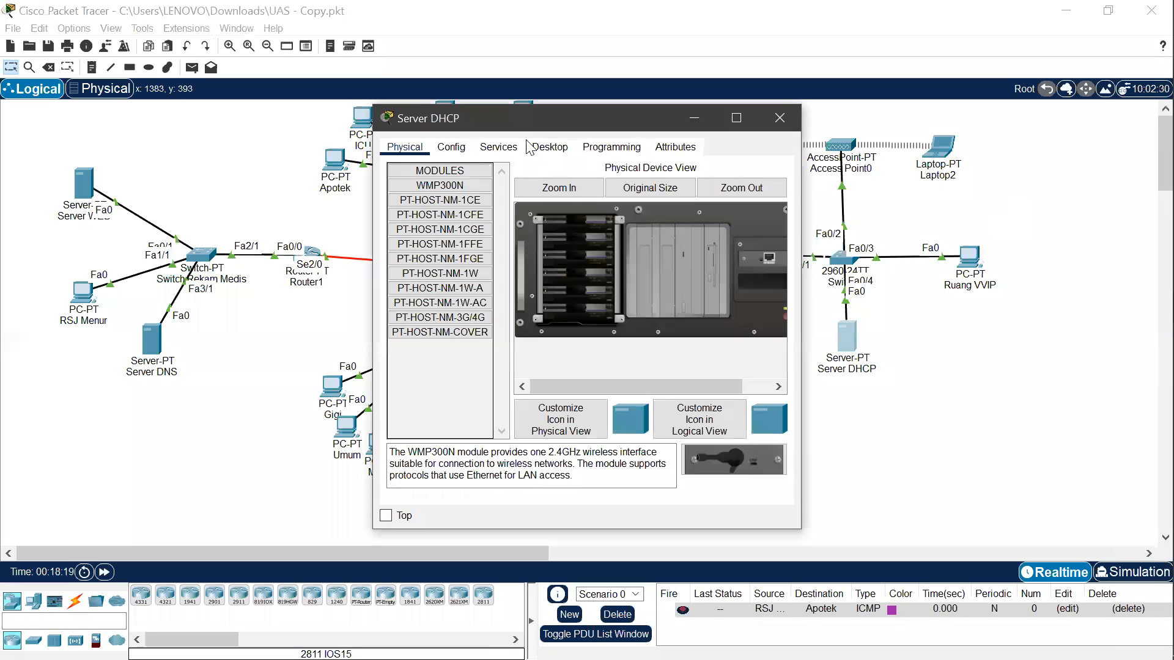
{"action": "left_click", "coordinate": [452, 148]}
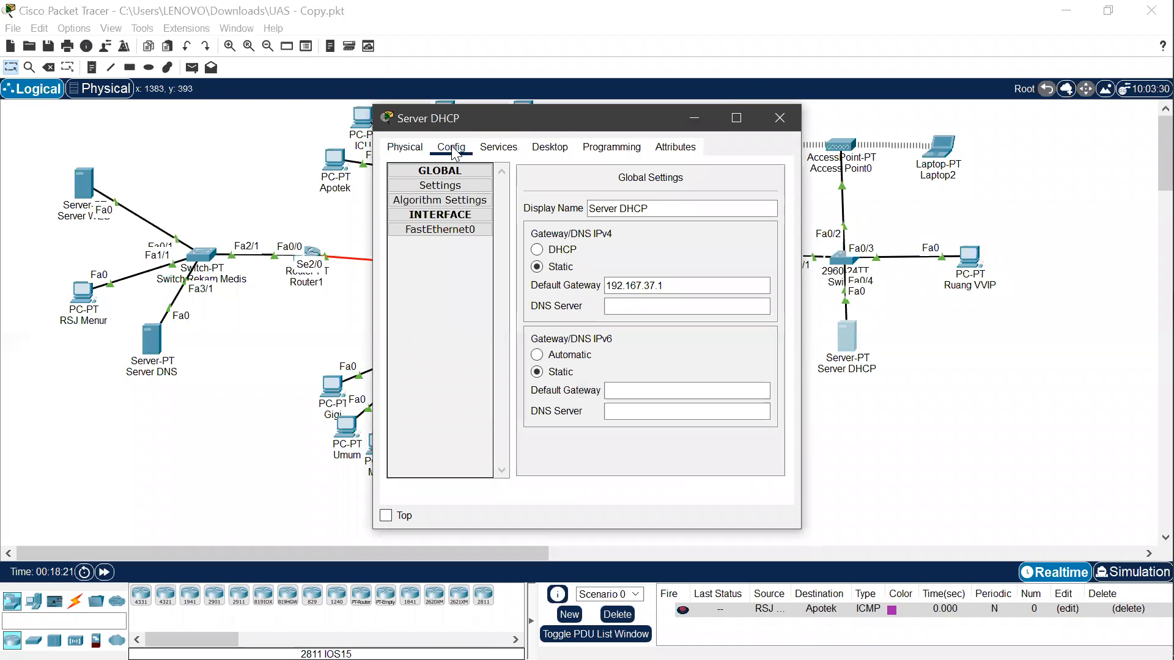
{"action": "left_click", "coordinate": [498, 148]}
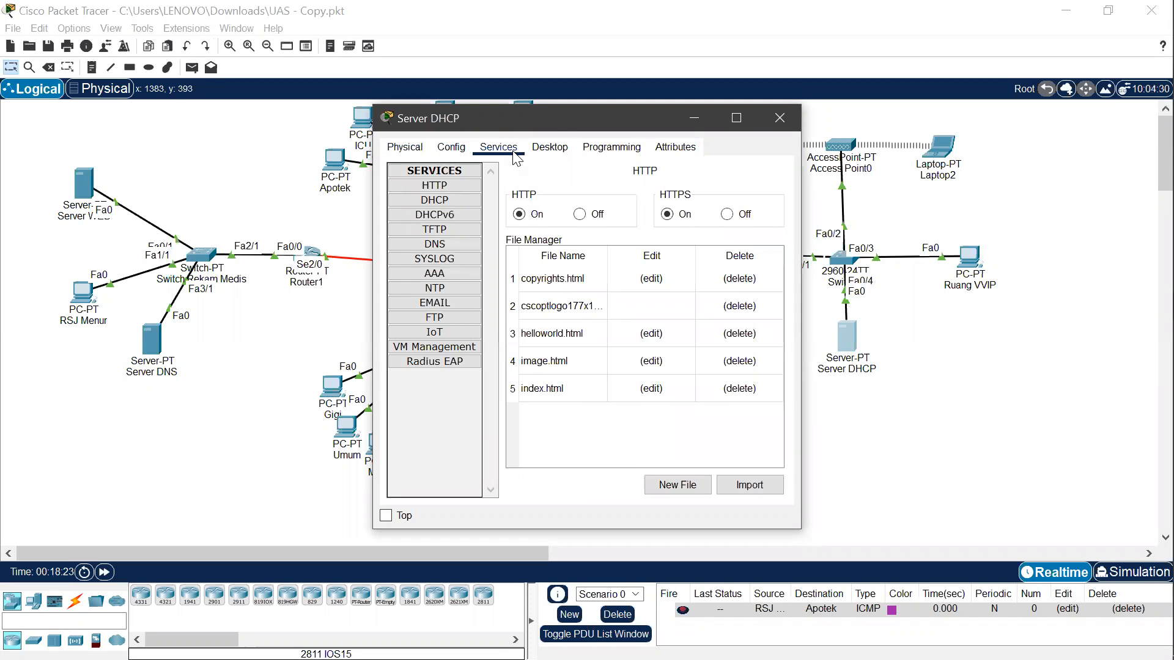
{"action": "left_click", "coordinate": [550, 150]}
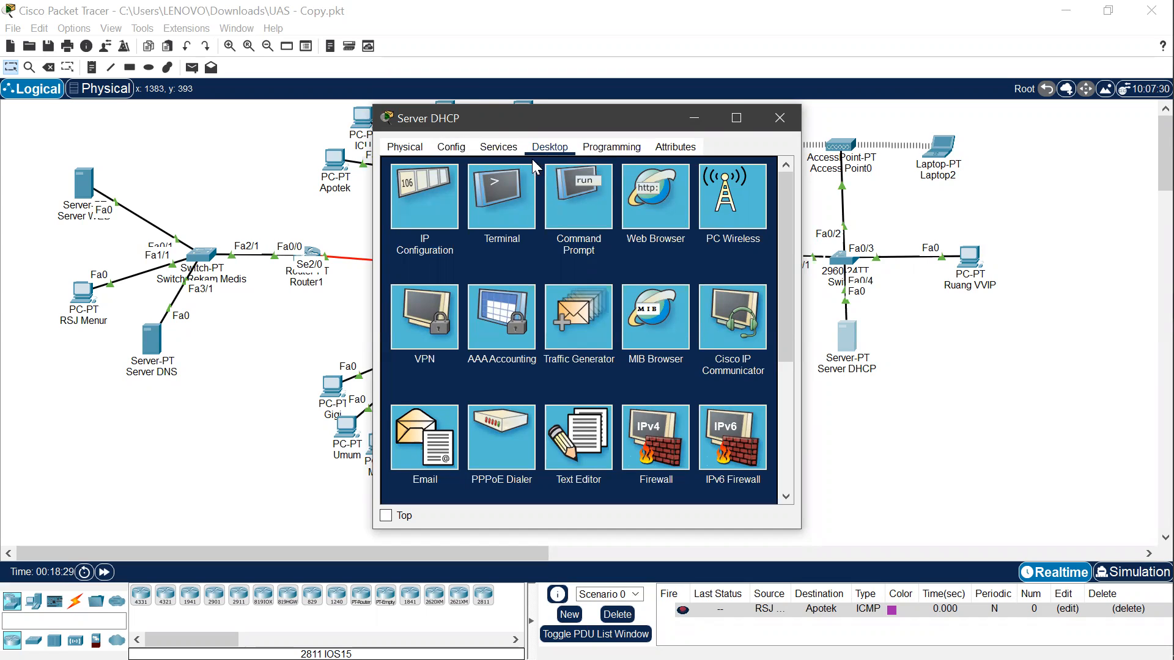
{"action": "left_click", "coordinate": [415, 219]}
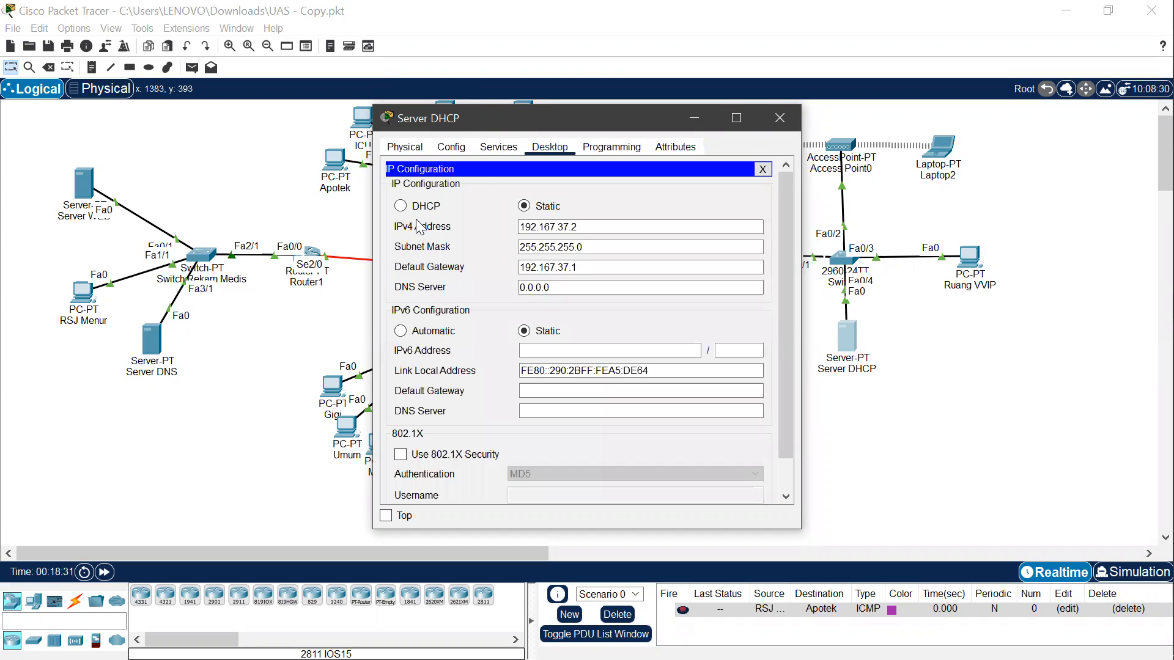
Step: Inspect Server DHCP's DHCP service settings, including serverPool's gateway, start IP address, subnet mask and maximum users, and return to the topology
{"action": "left_click", "coordinate": [451, 147]}
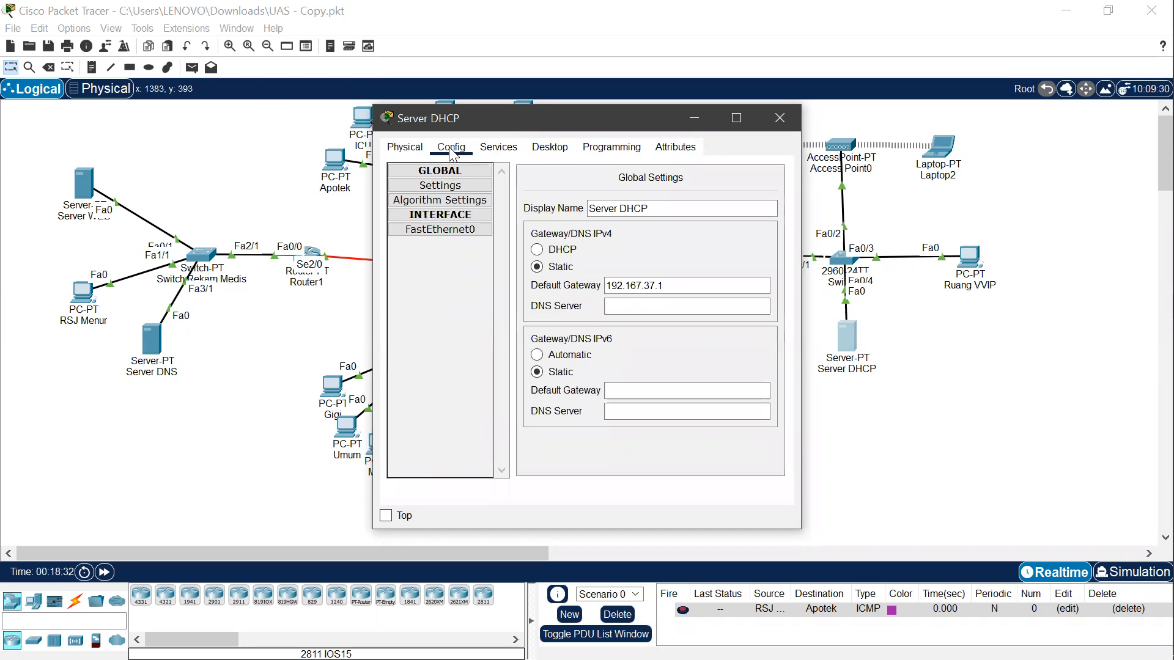
{"action": "left_click", "coordinate": [505, 149]}
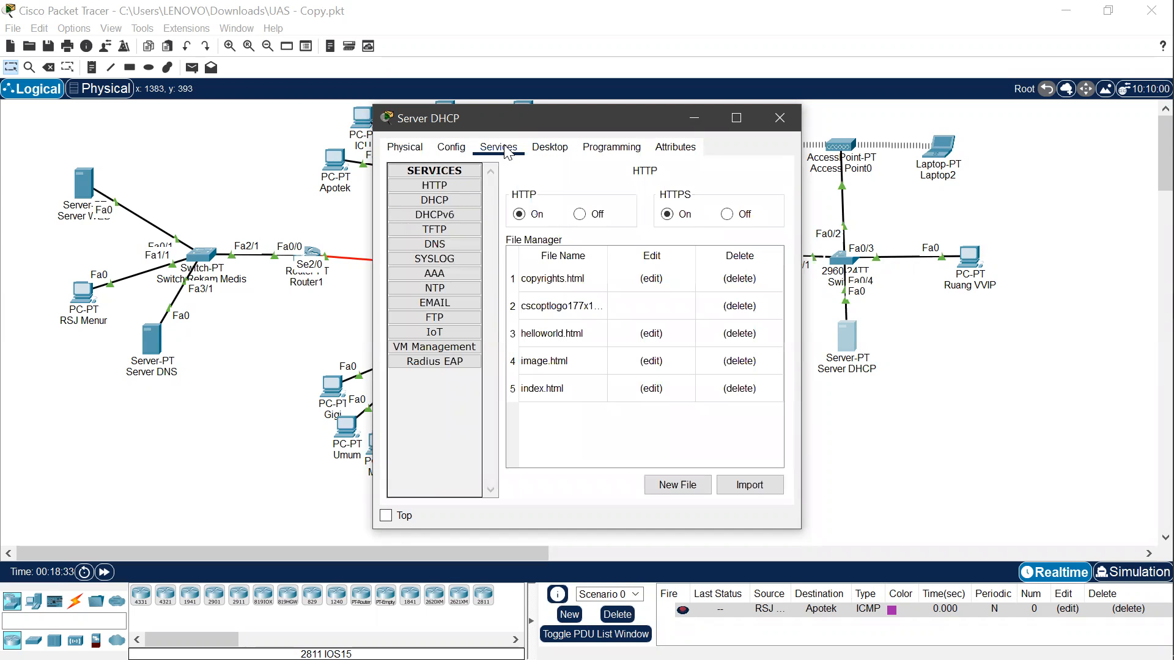
{"action": "left_click", "coordinate": [456, 200]}
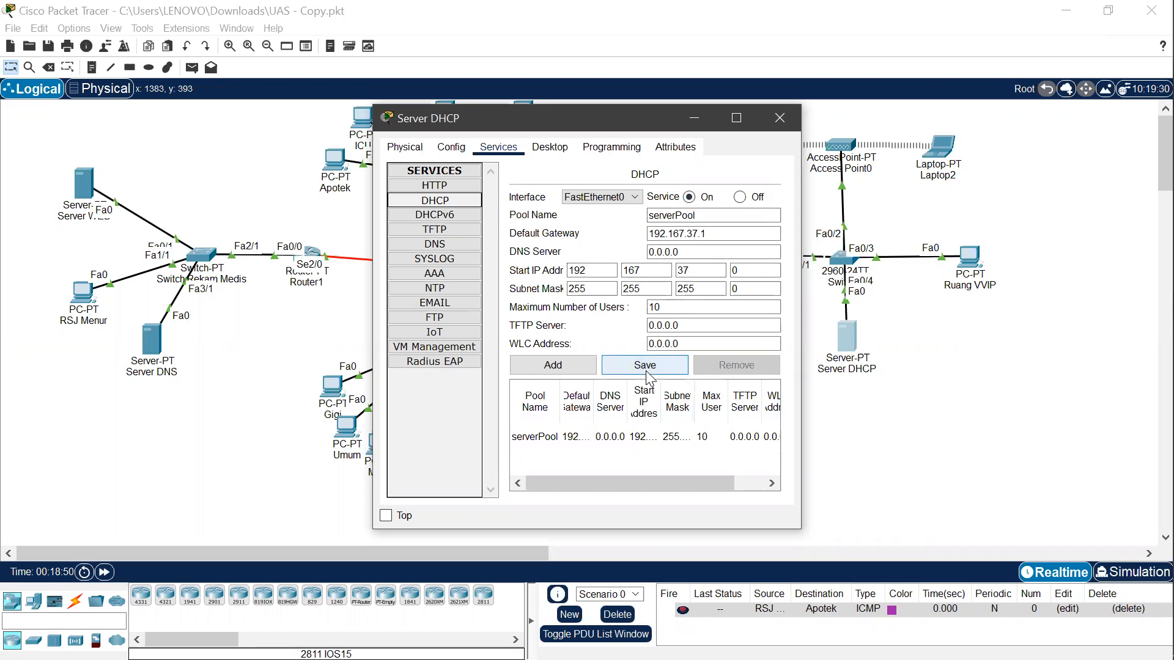
{"action": "left_click", "coordinate": [915, 381]}
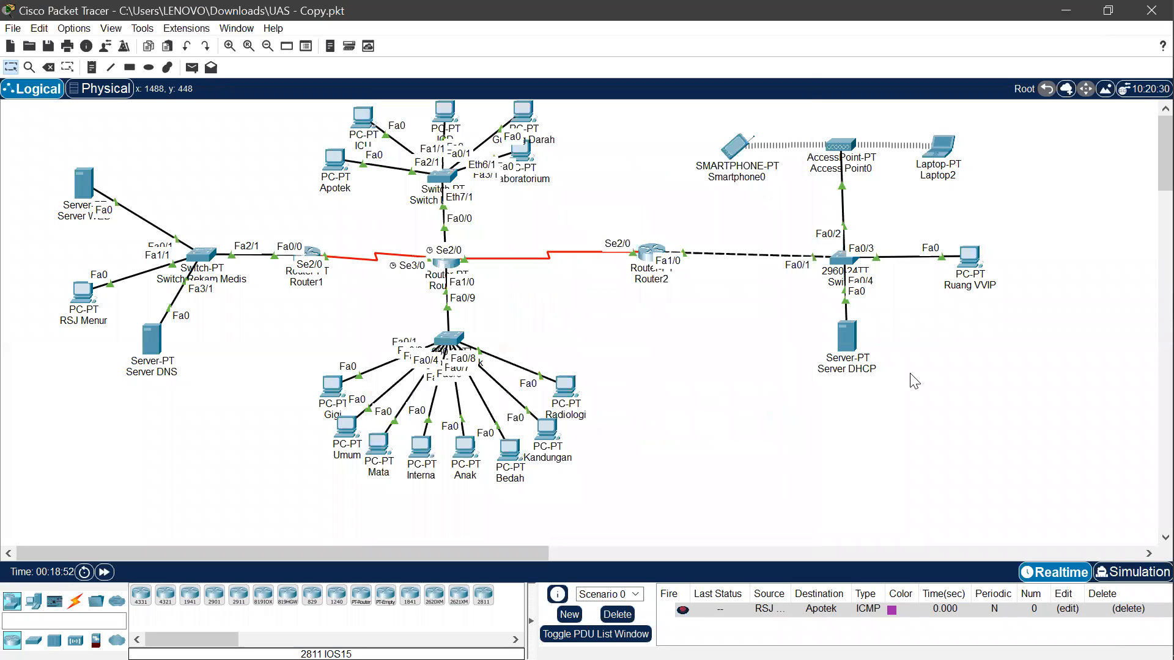
{"action": "mouse_move", "coordinate": [1147, 222]}
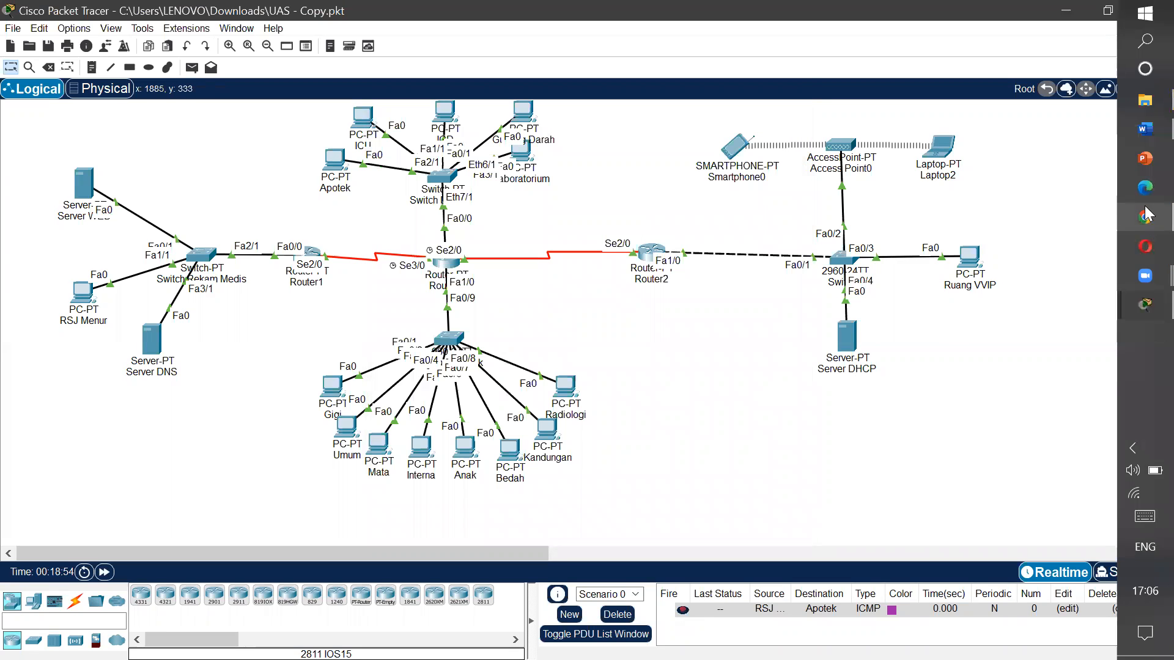
Step: Review the report's "Kemudian setting Server DNS" section and its Gambar 6 figure in Word, and return to the Packet Tracer topology
{"action": "left_click", "coordinate": [1145, 128]}
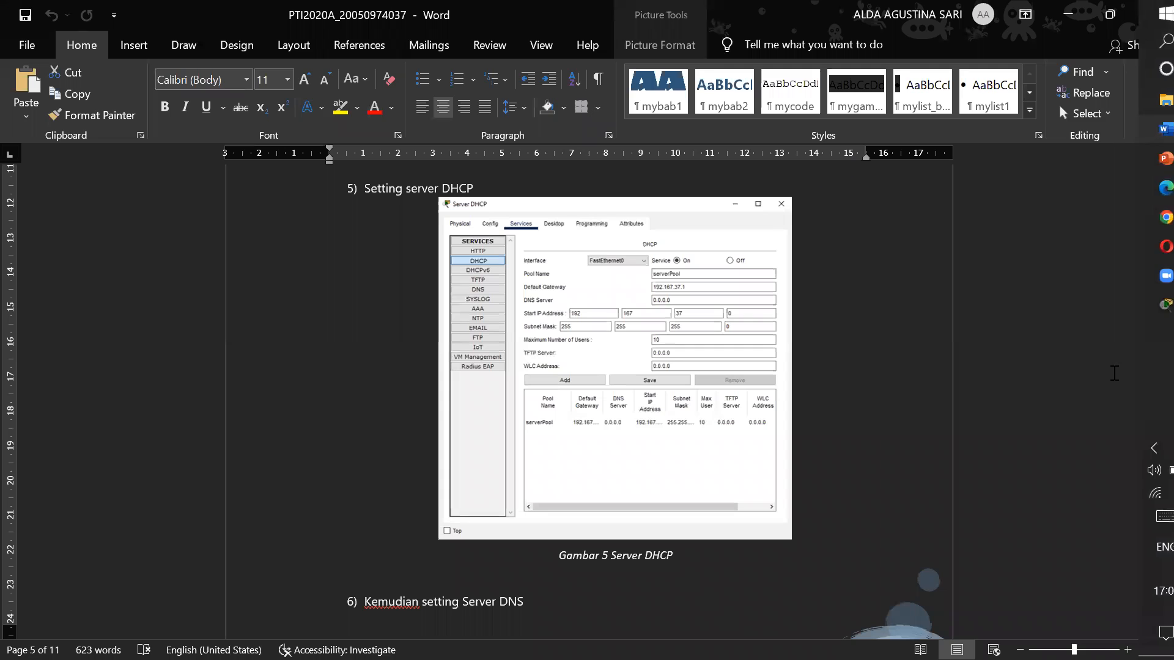
{"action": "mouse_move", "coordinate": [1146, 372]}
{"action": "left_mouse_down"}
{"action": "mouse_move", "coordinate": [1147, 416]}
{"action": "mouse_move", "coordinate": [1154, 390]}
{"action": "left_mouse_up"}
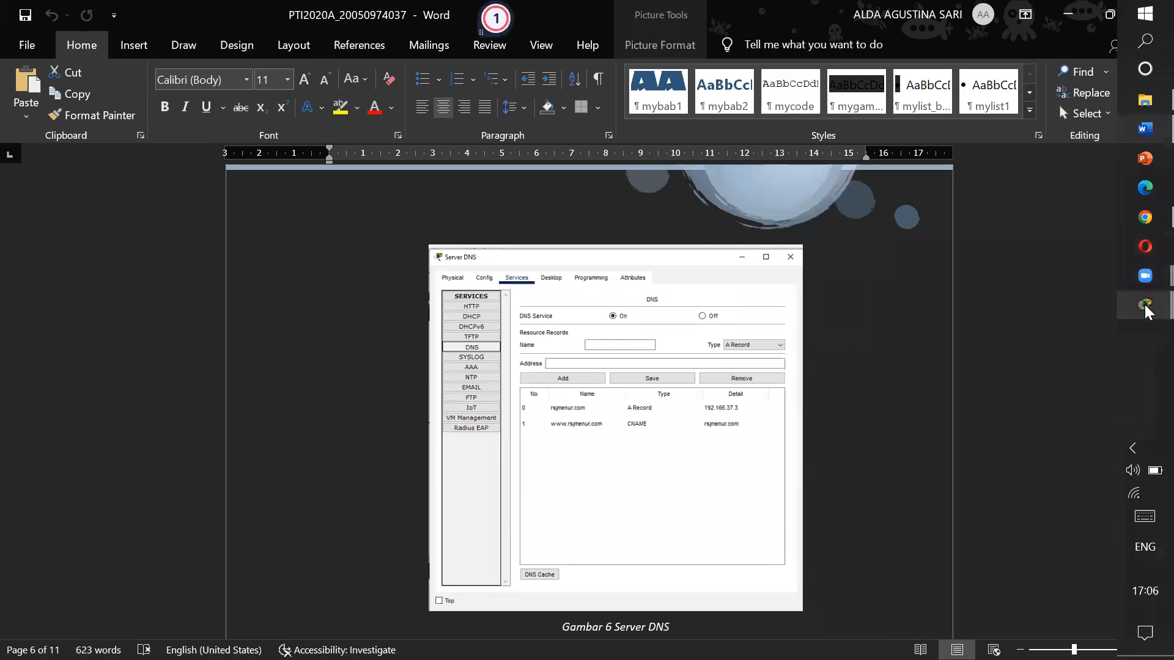
{"action": "left_click", "coordinate": [1146, 307]}
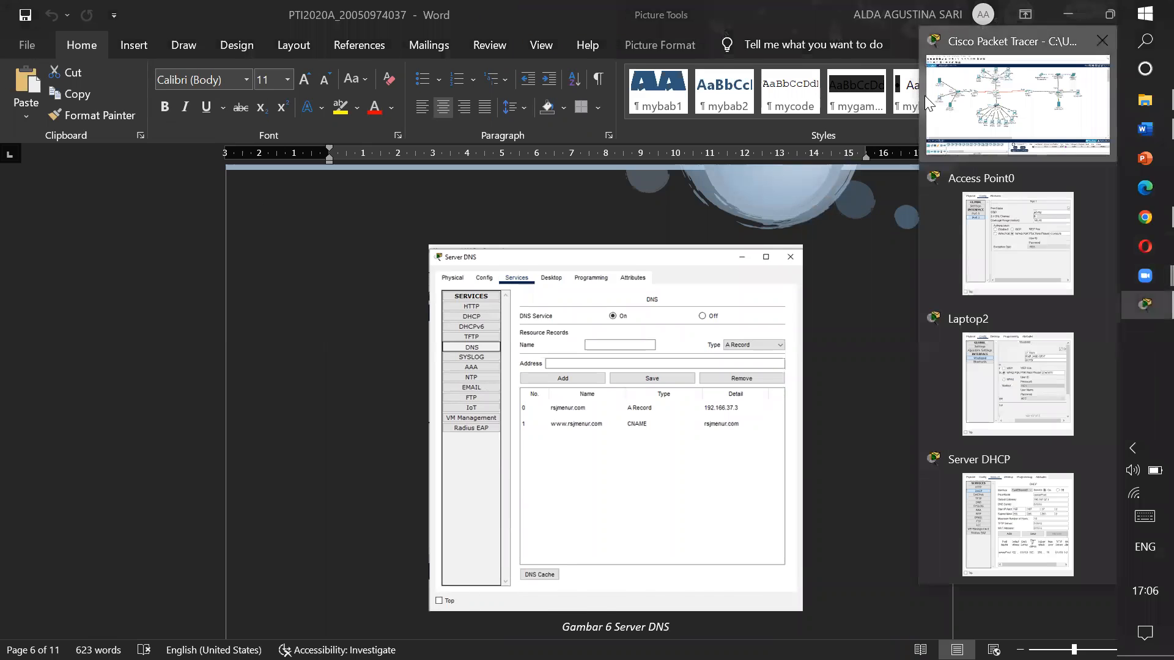
{"action": "left_click", "coordinate": [924, 95]}
Step: Inspect Server DNS's DNS service, including the name and address fields, the available record types and the resource records
{"action": "left_click", "coordinate": [152, 339]}
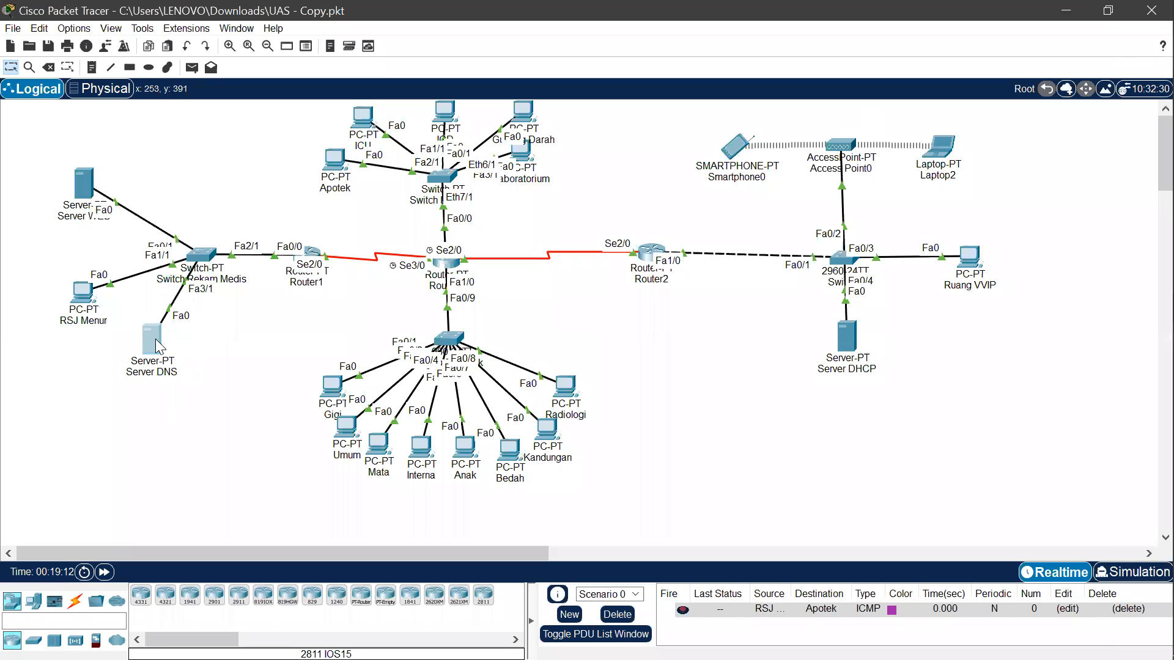
{"action": "left_click", "coordinate": [510, 147]}
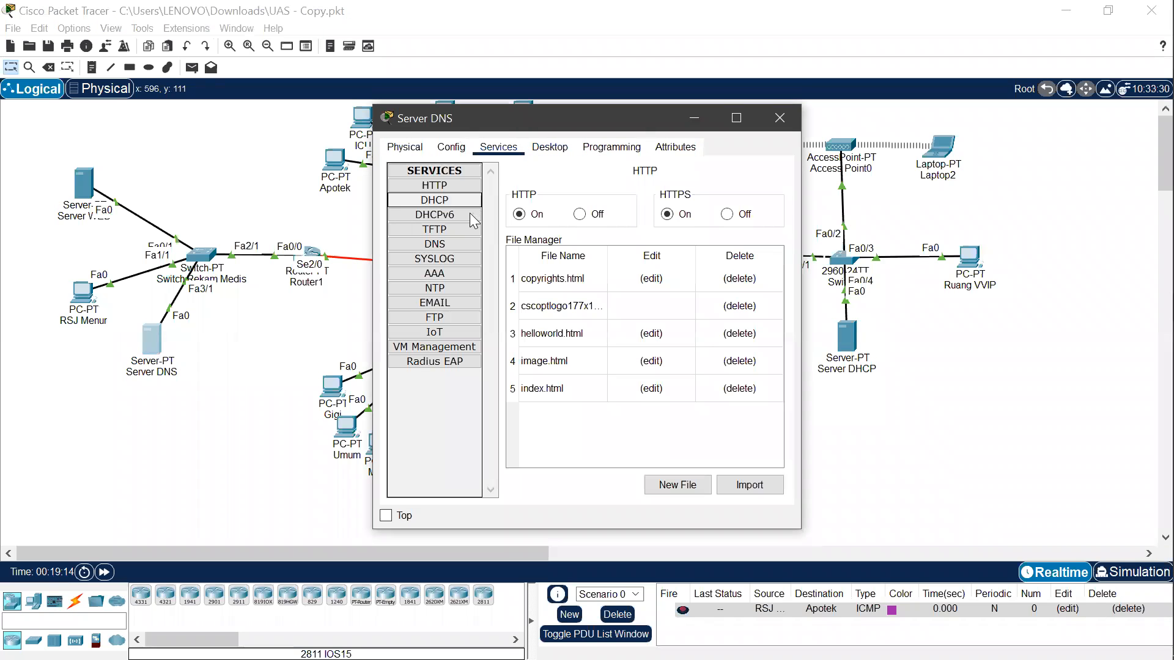
{"action": "left_click", "coordinate": [442, 247]}
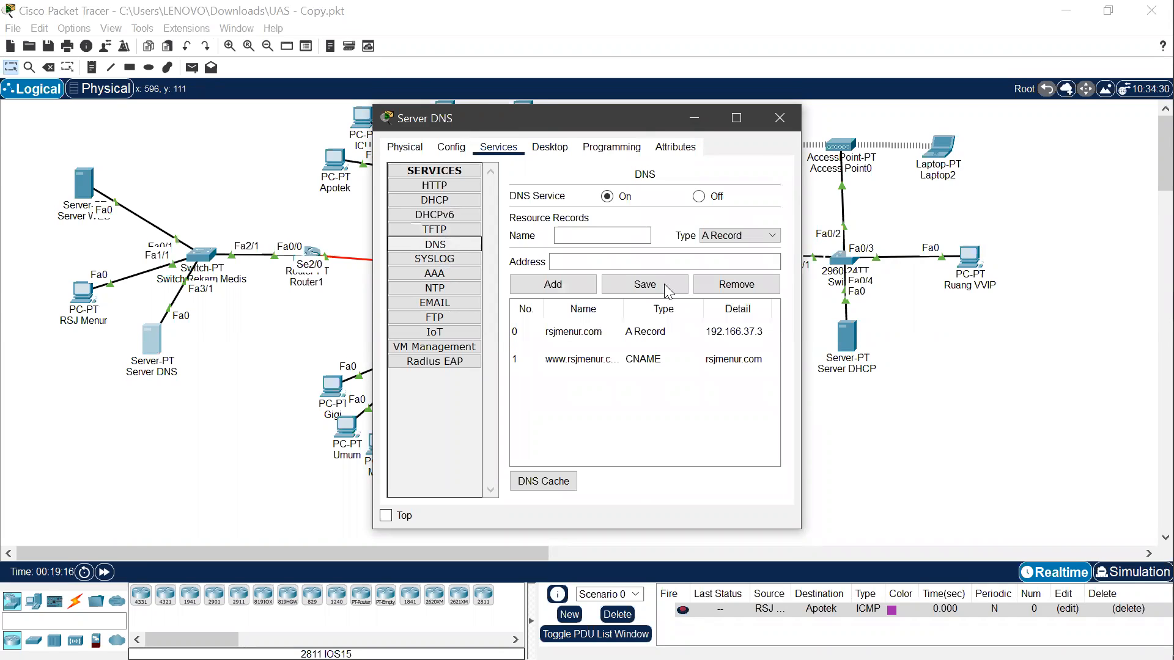
{"action": "left_click", "coordinate": [610, 234]}
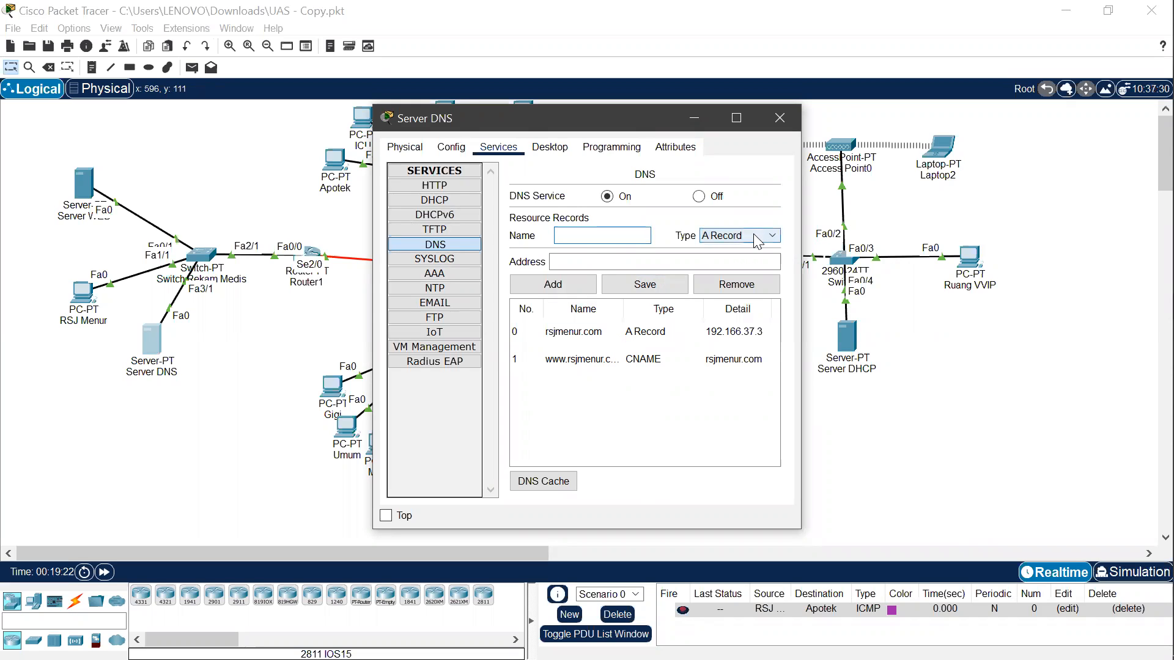
{"action": "left_click", "coordinate": [584, 259]}
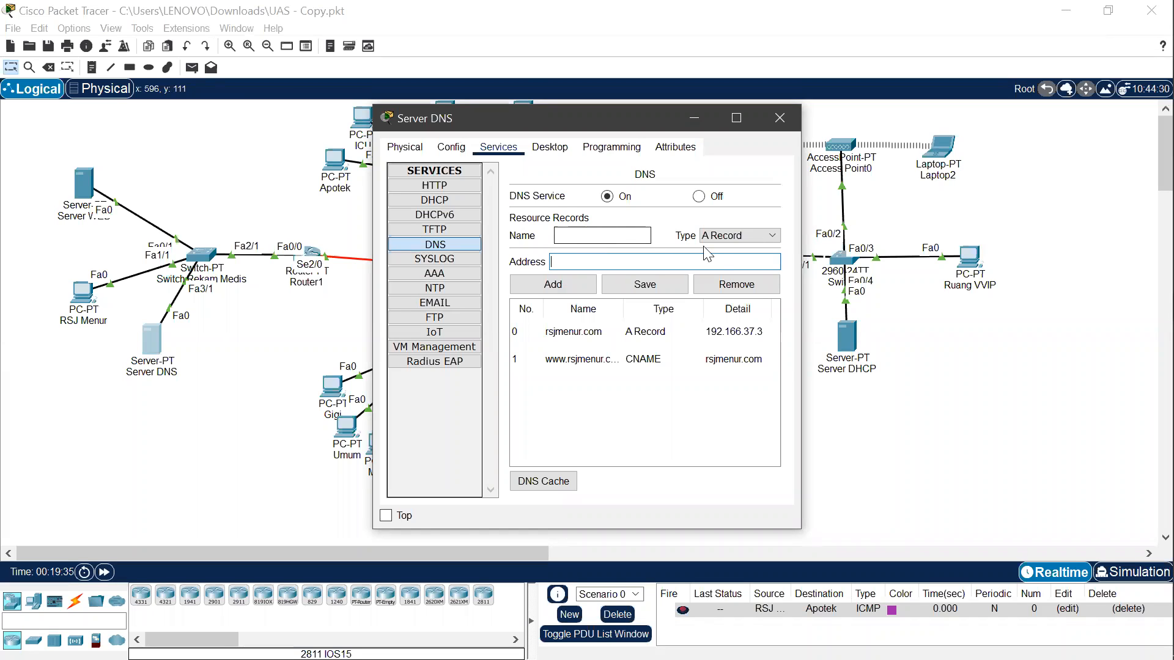
{"action": "left_click", "coordinate": [772, 238]}
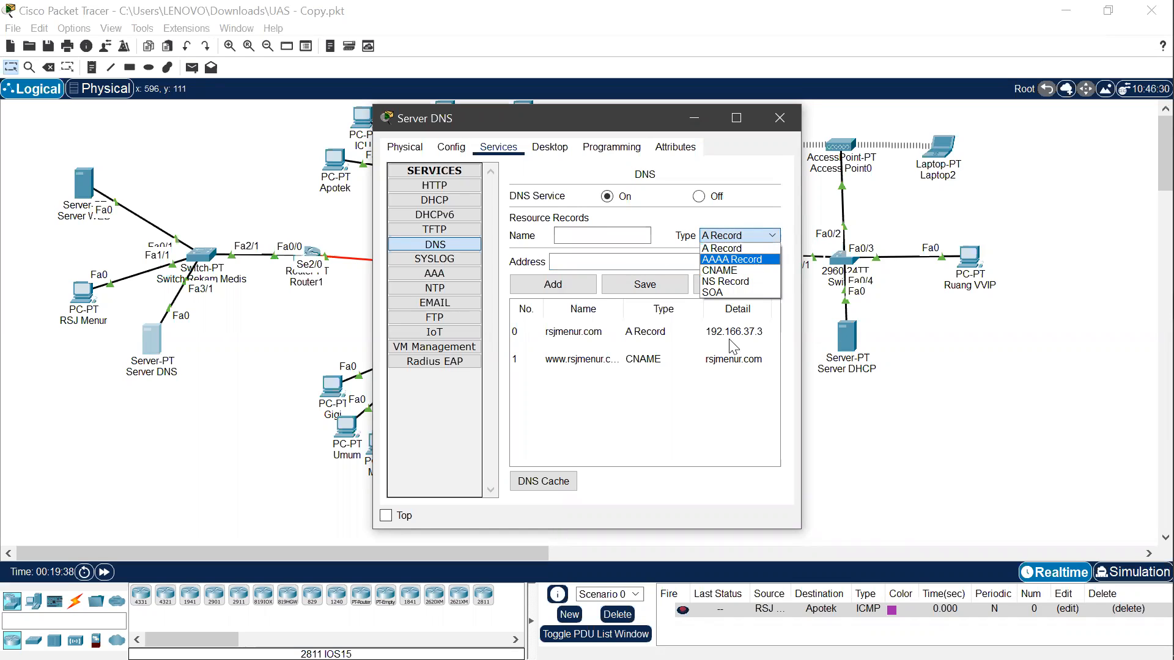
{"action": "left_click", "coordinate": [720, 386]}
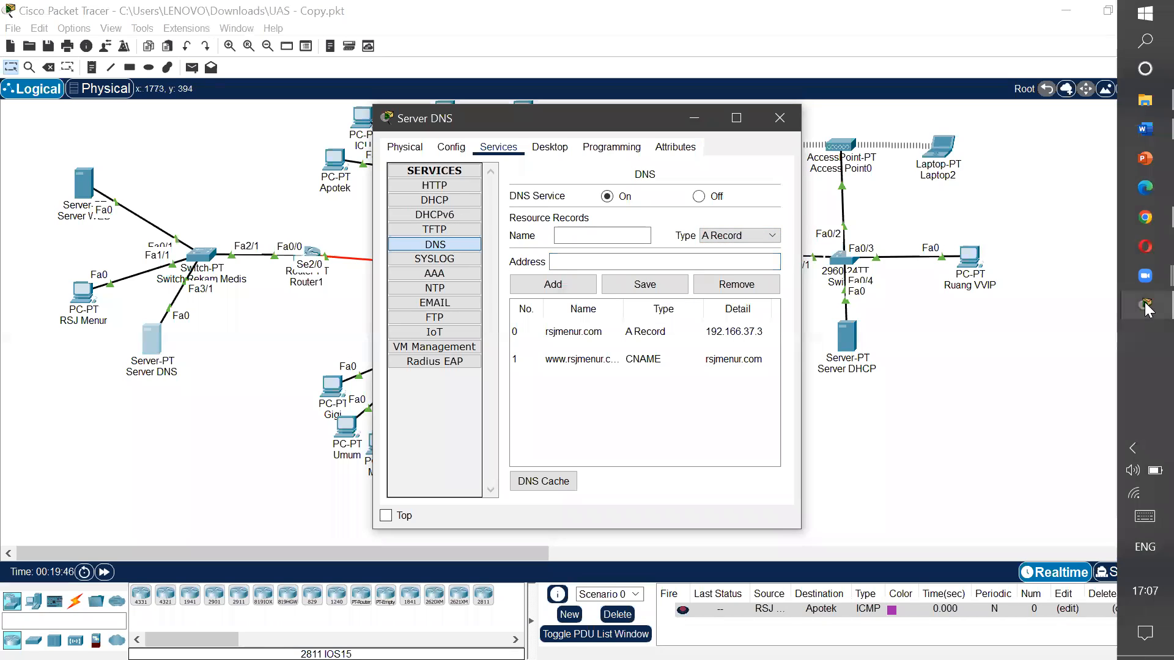
Step: Review the Server WEB HTTP service figure in the Word report, and return to the Packet Tracer topology
{"action": "left_click", "coordinate": [1145, 131]}
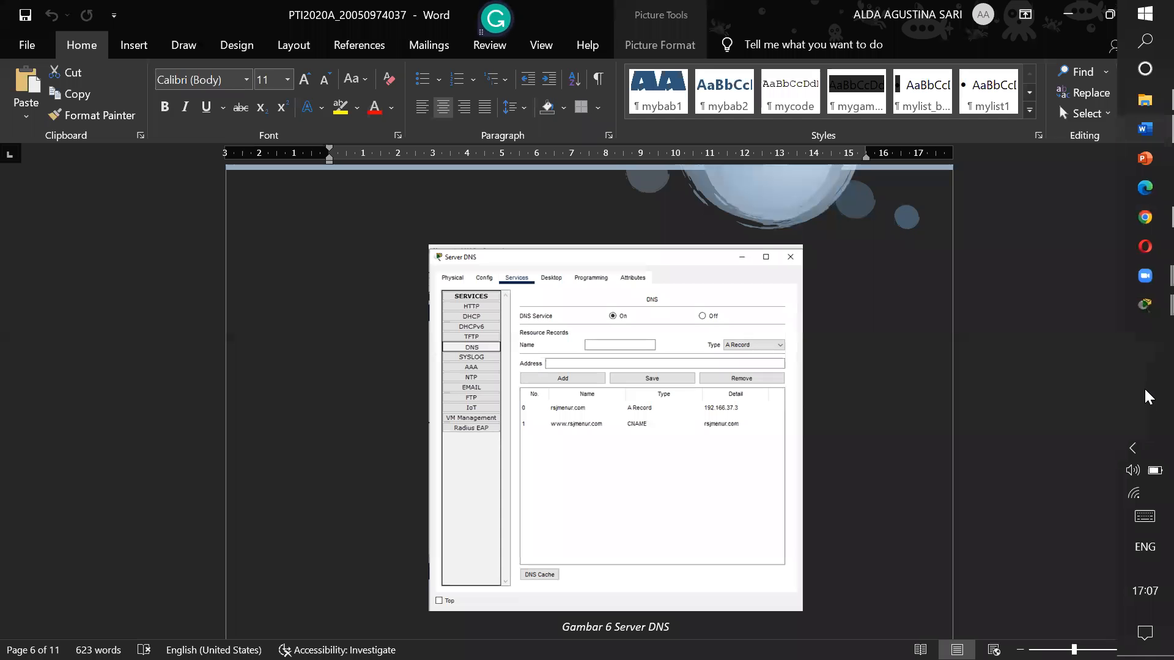
{"action": "left_click_drag", "start_coordinate": [1164, 392], "coordinate": [1146, 445]}
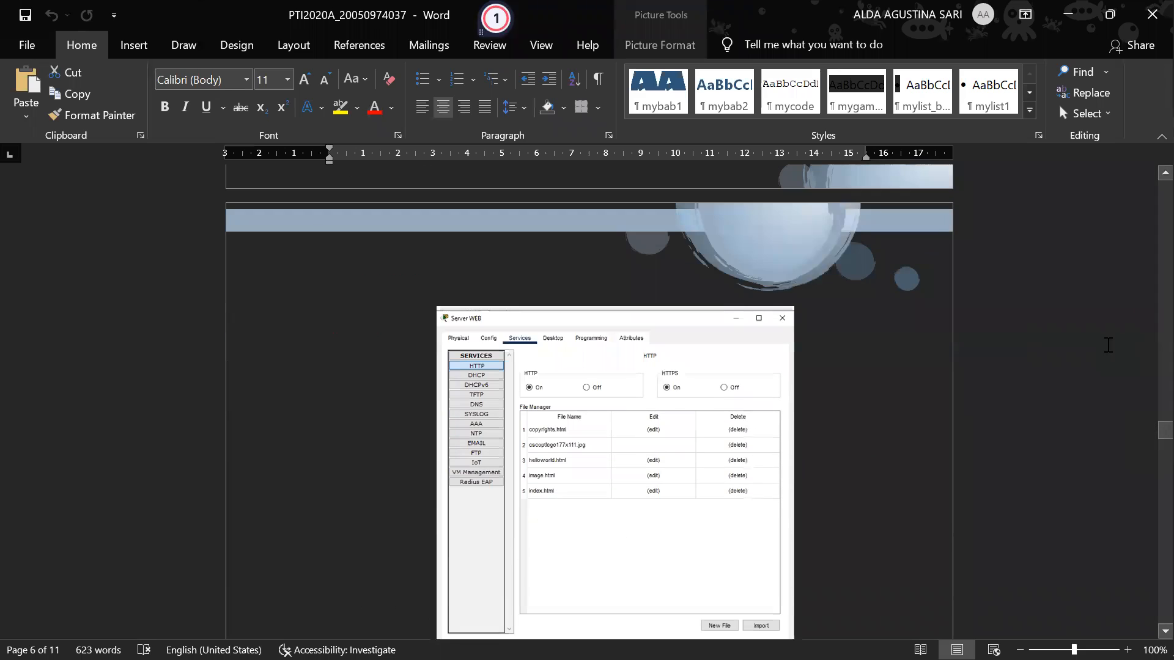
{"action": "mouse_move", "coordinate": [1164, 262]}
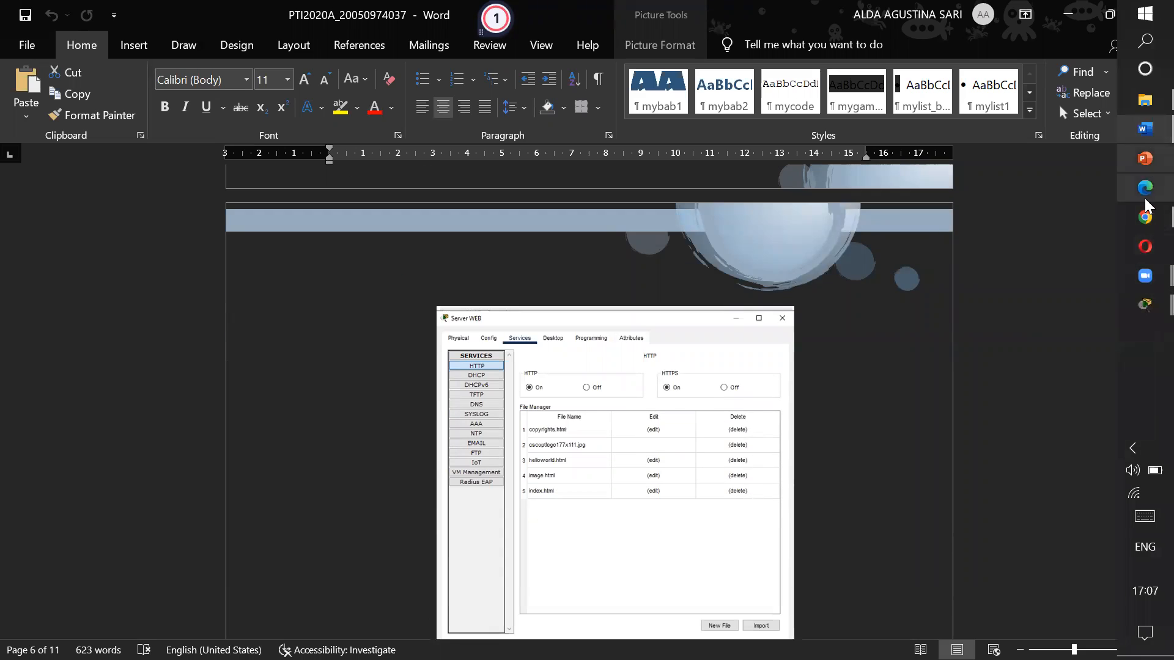
{"action": "left_click", "coordinate": [1145, 303]}
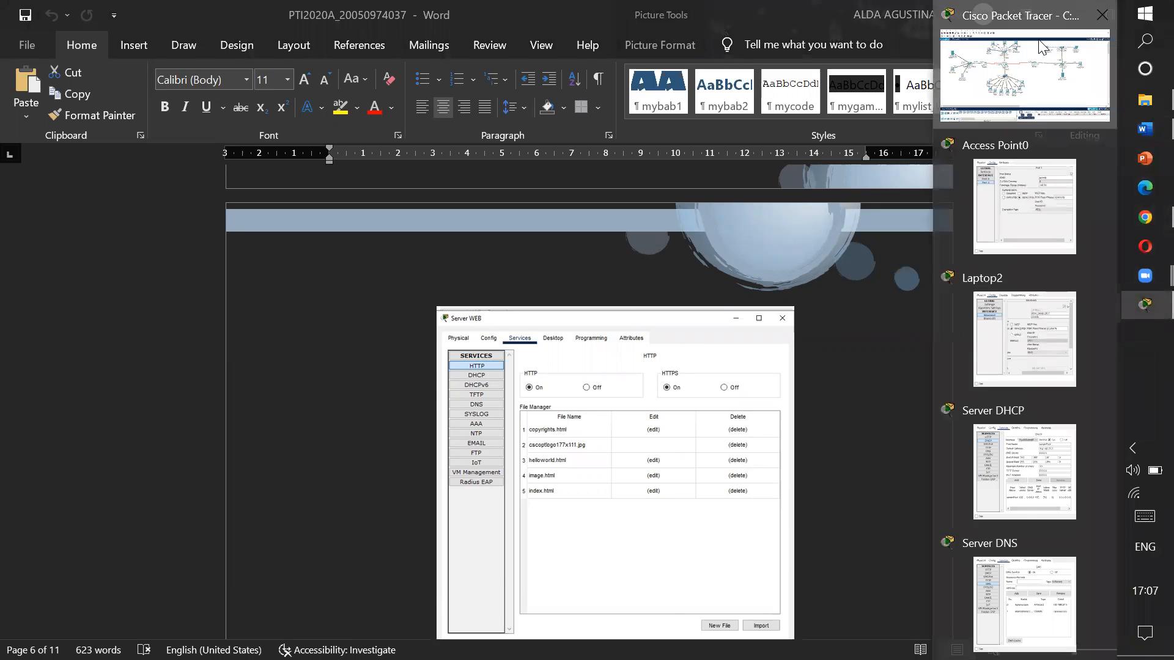
{"action": "left_click", "coordinate": [1042, 47]}
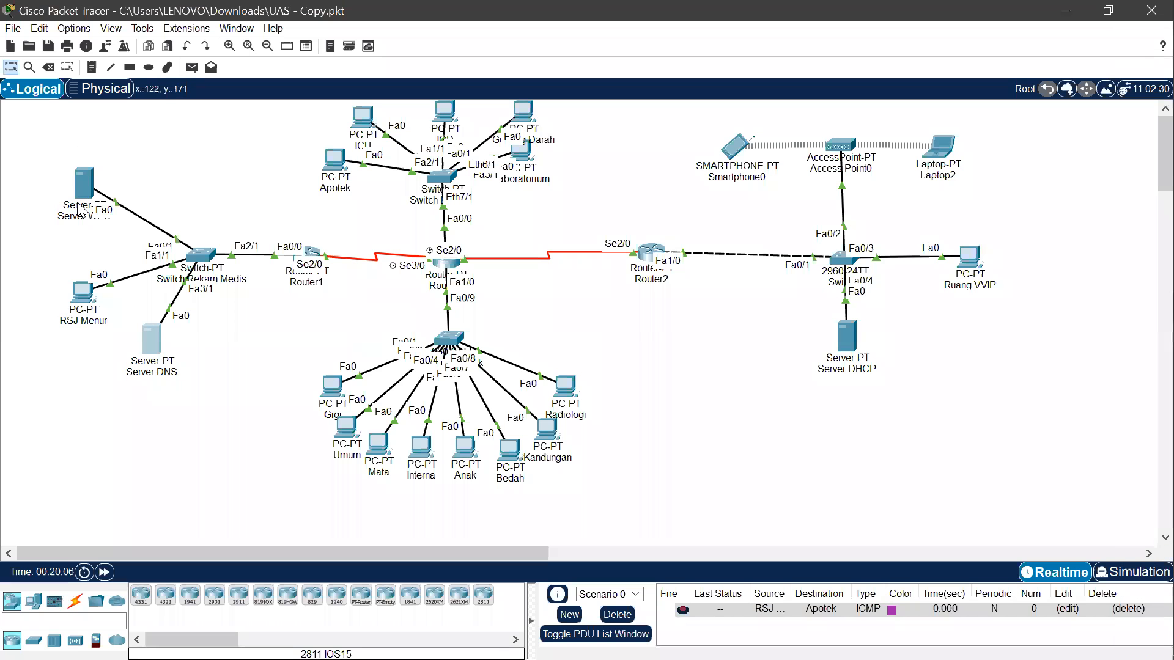
Step: Inspect Server WEB's HTTP service and its index.html file entry, and view its DHCPv6 service settings
{"action": "left_click", "coordinate": [91, 188]}
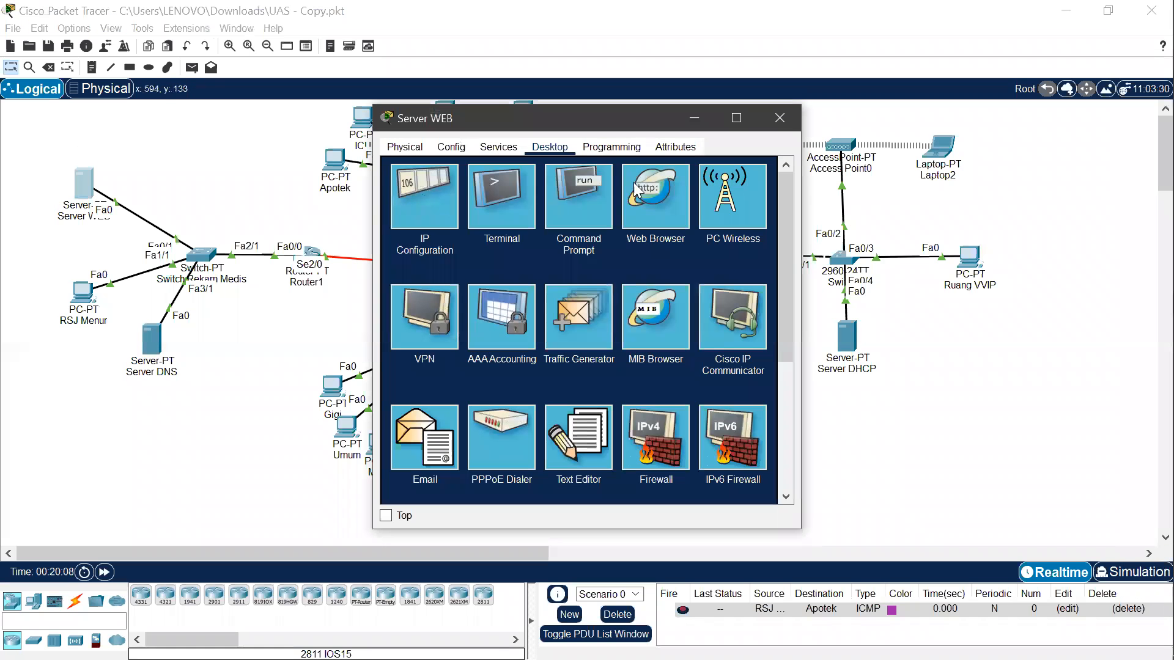
{"action": "left_click", "coordinate": [496, 150]}
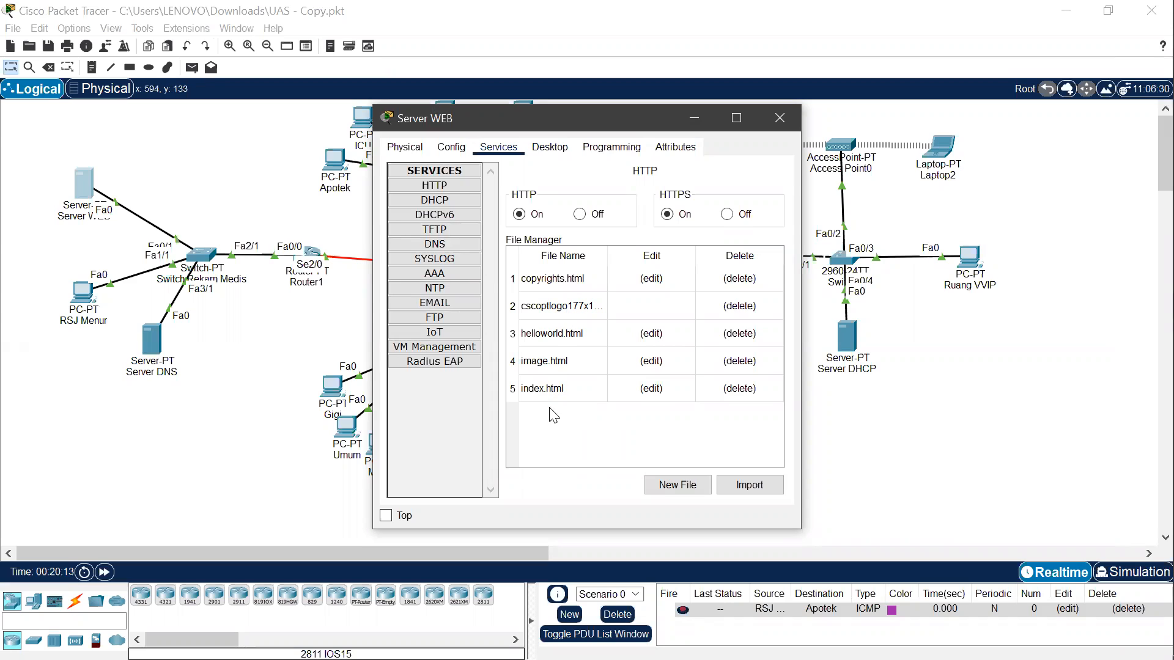
{"action": "left_click", "coordinate": [591, 385]}
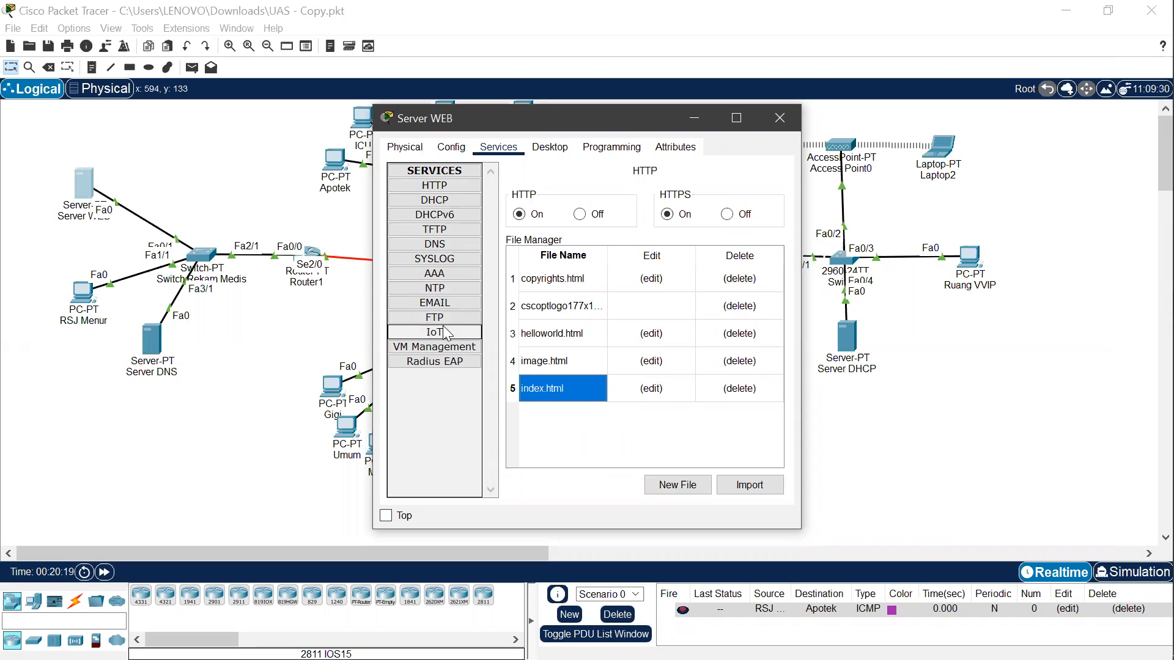
{"action": "left_click", "coordinate": [465, 190]}
{"action": "left_click", "coordinate": [436, 216]}
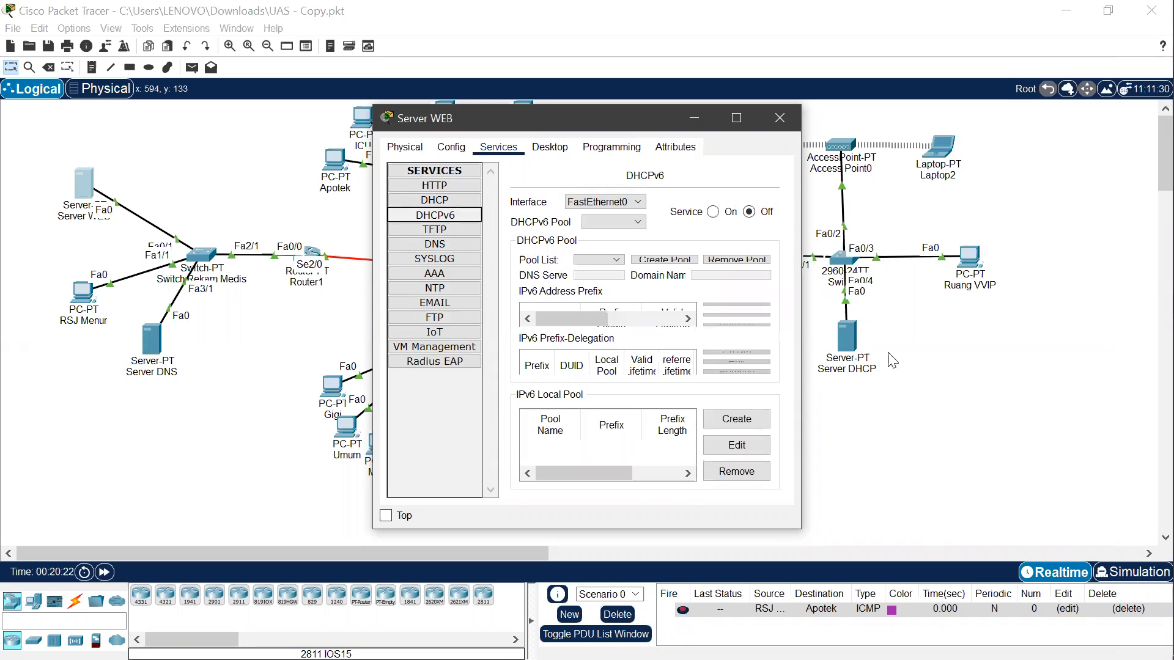
Step: Review the Word report from the Server WEB IP configuration through section 11 on RIP routing for the three routers
{"action": "mouse_move", "coordinate": [1149, 275]}
{"action": "left_click", "coordinate": [1145, 131]}
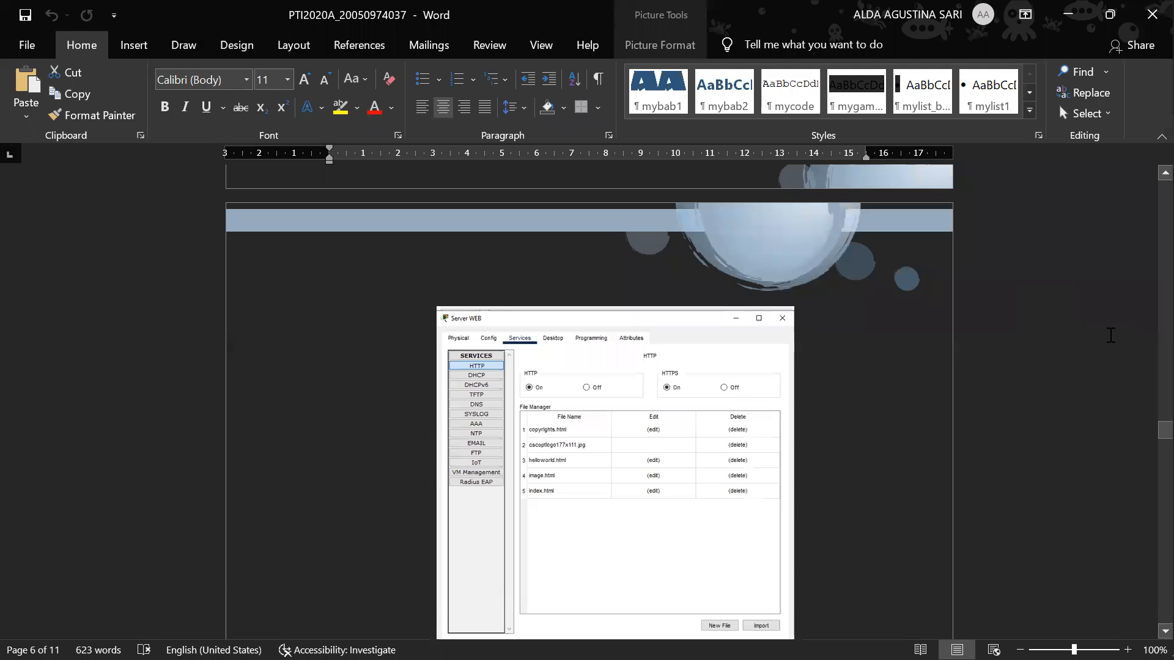
{"action": "left_click_drag", "start_coordinate": [1164, 431], "coordinate": [1145, 448]}
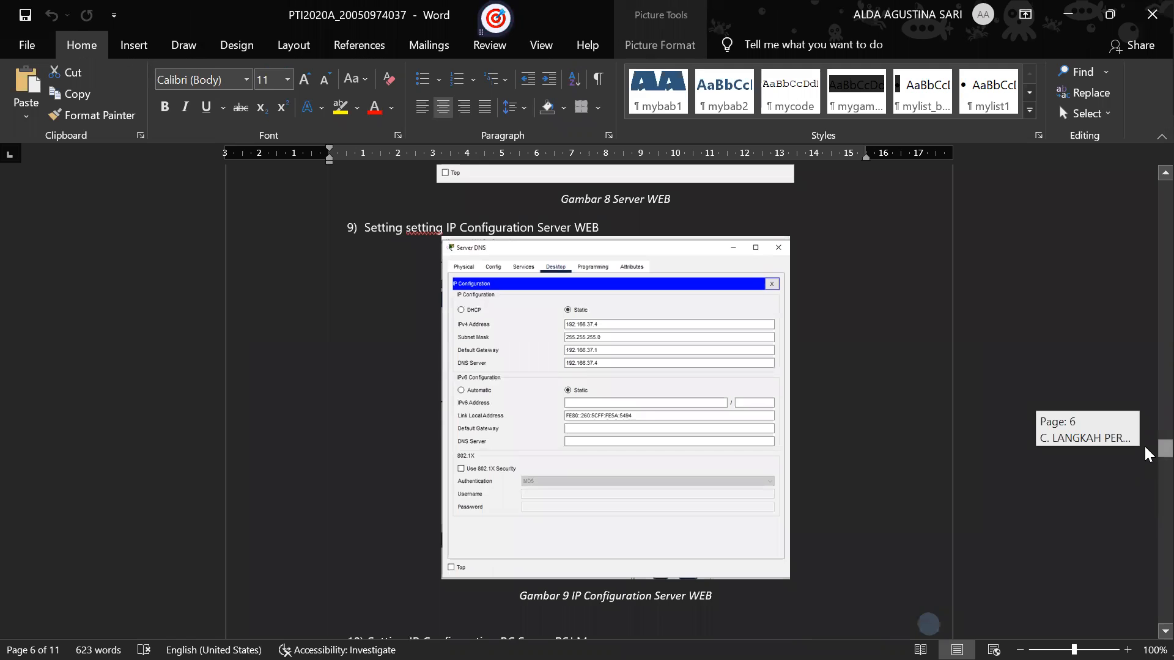
{"action": "left_click_drag", "start_coordinate": [1147, 454], "coordinate": [1148, 494]}
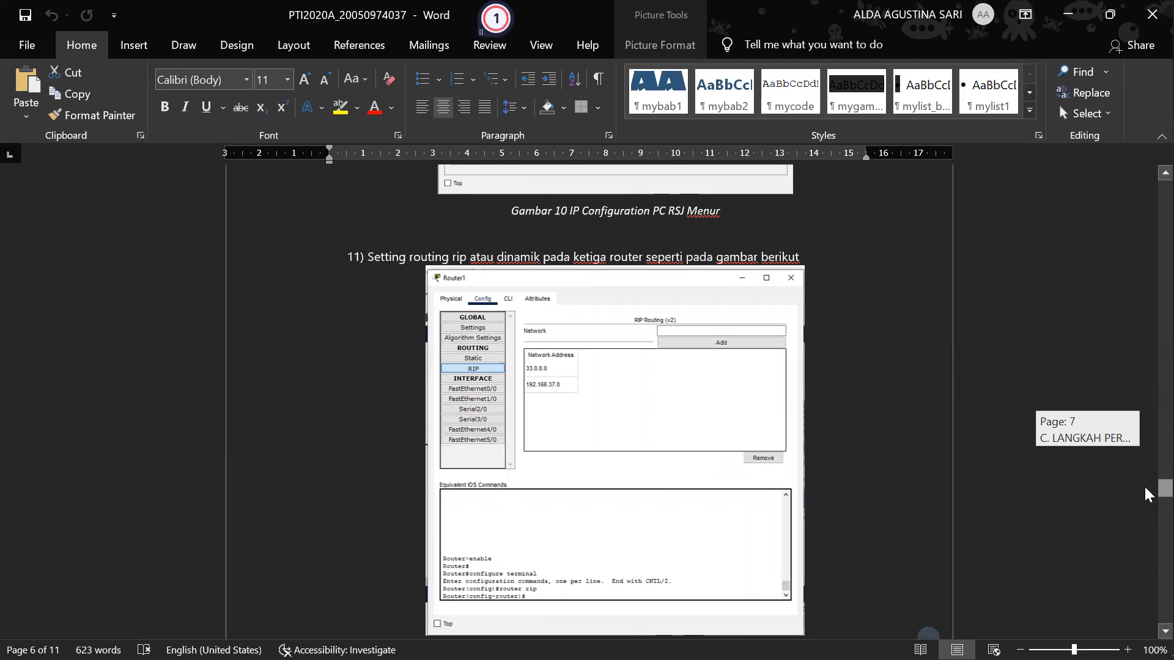
{"action": "left_click_drag", "start_coordinate": [1148, 494], "coordinate": [1147, 494]}
Step: Close the leftover Packet Tracer device windows, including Access Point0, Laptop2 and Server DHCP, and return to the topology
{"action": "mouse_move", "coordinate": [1147, 306]}
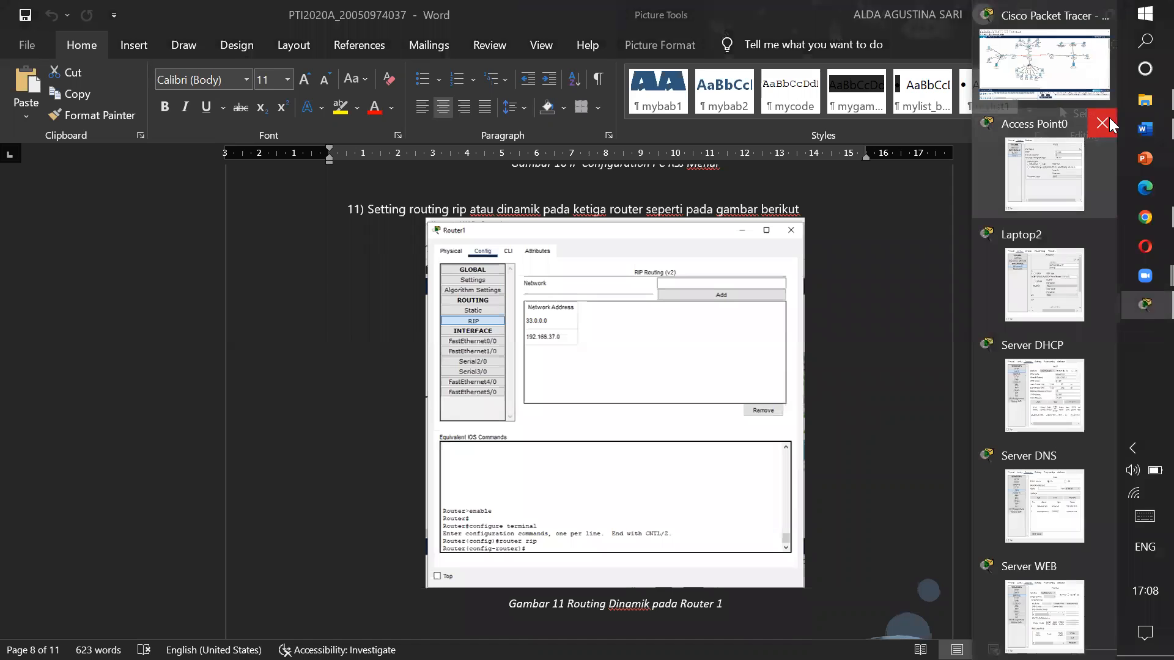
{"action": "left_click", "coordinate": [1104, 144]}
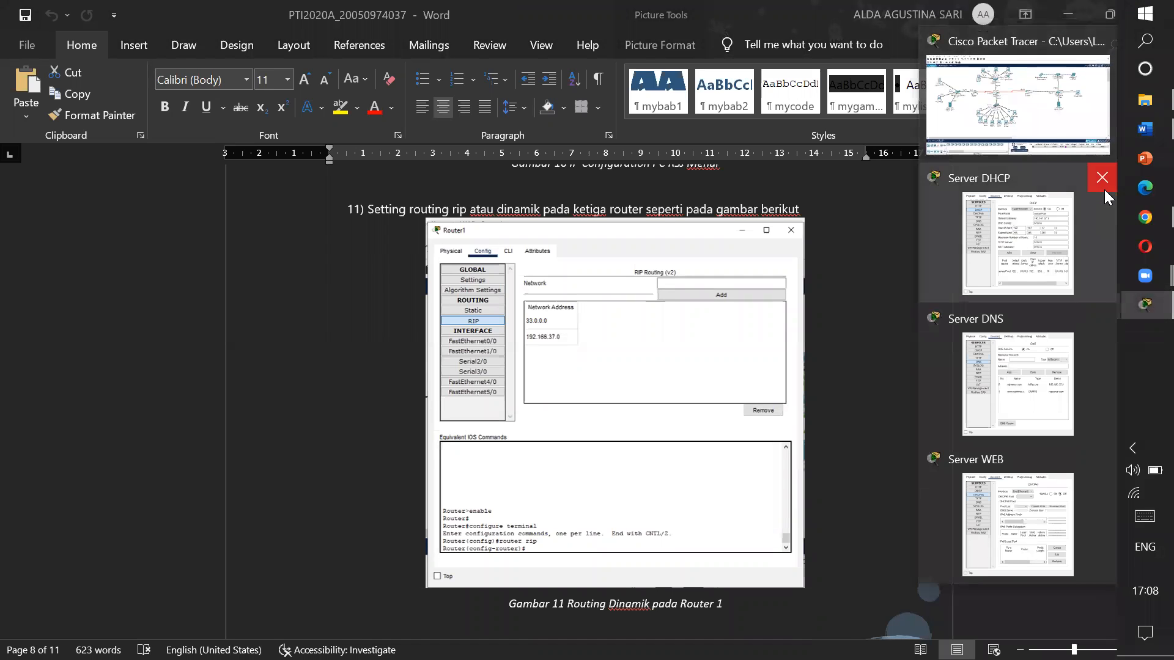
{"action": "left_click", "coordinate": [1103, 183]}
{"action": "left_click", "coordinate": [1101, 251]}
{"action": "left_click", "coordinate": [1101, 310]}
{"action": "left_click", "coordinate": [1065, 257]}
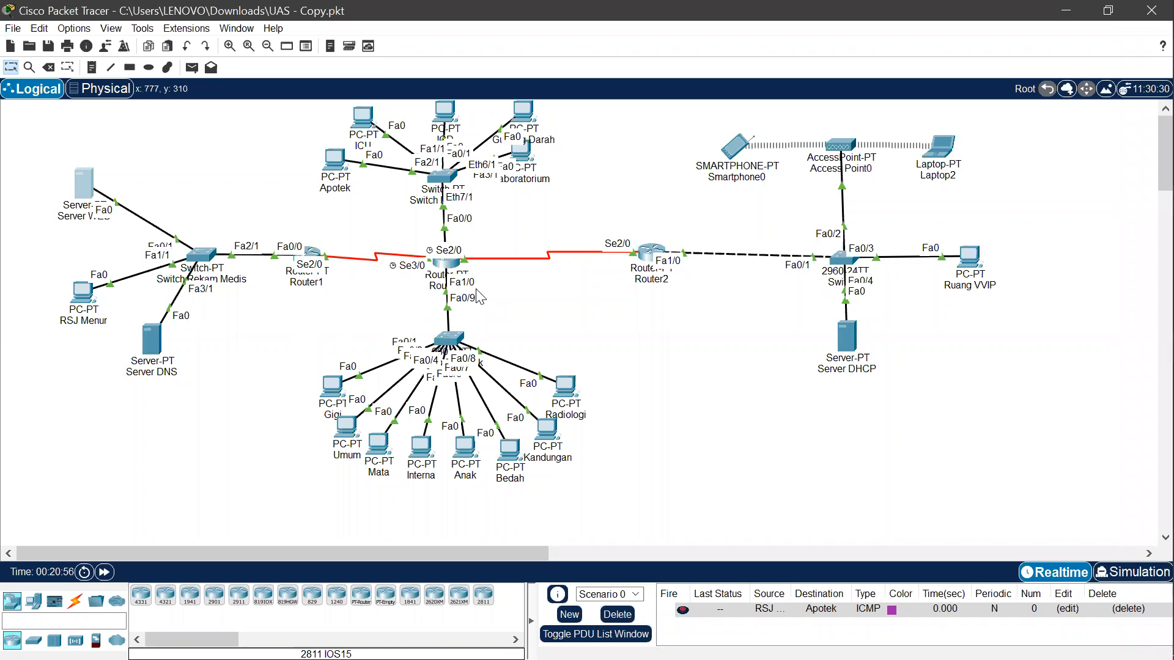
Step: Inspect Router0's RIP network list and its FastEthernet0/0, FastEthernet1/0 and Serial2/0 interface settings
{"action": "left_click", "coordinate": [445, 264]}
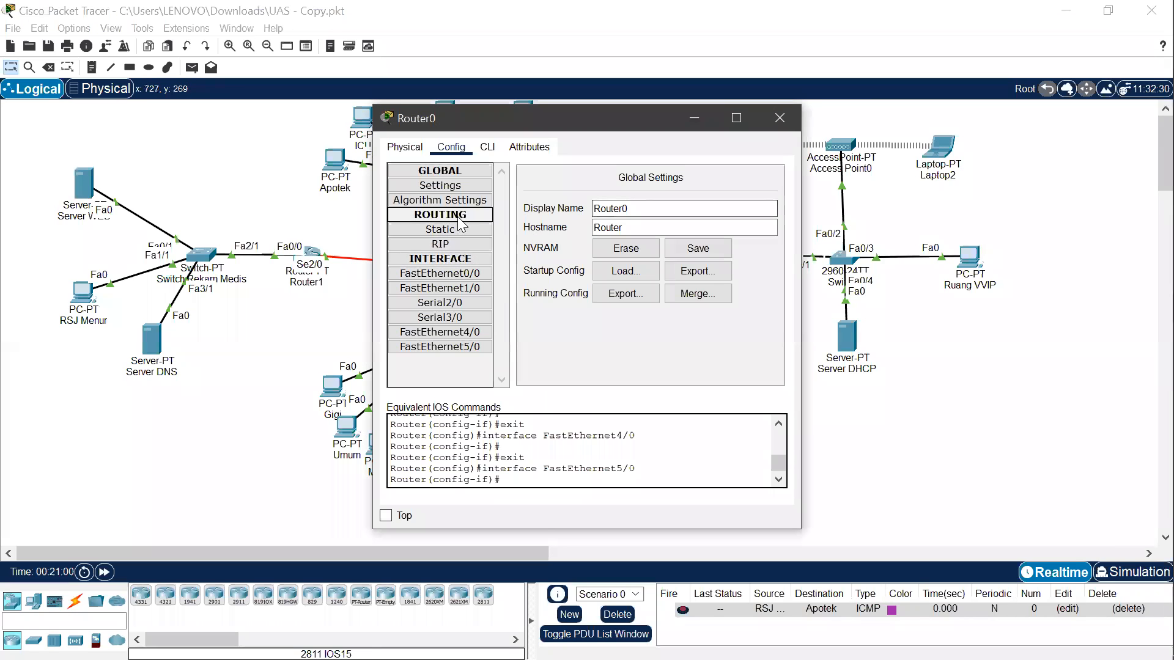
{"action": "left_click", "coordinate": [455, 245]}
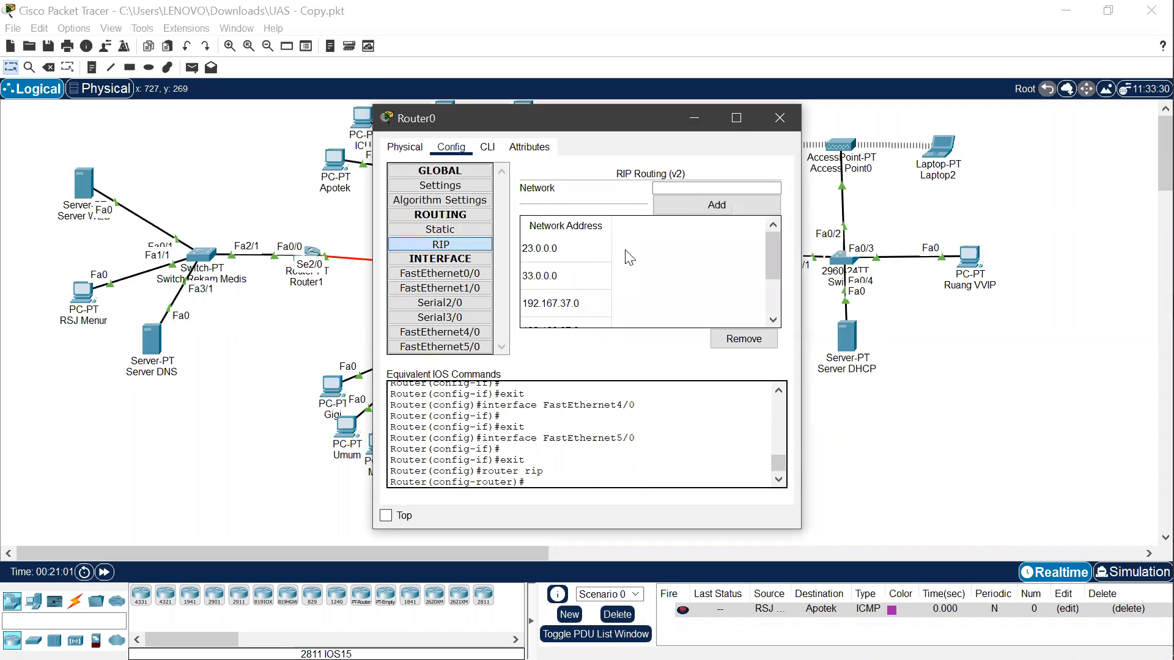
{"action": "mouse_move", "coordinate": [772, 252]}
{"action": "left_mouse_down"}
{"action": "mouse_move", "coordinate": [773, 282]}
{"action": "mouse_move", "coordinate": [775, 248]}
{"action": "left_mouse_up"}
{"action": "left_click", "coordinate": [435, 275]}
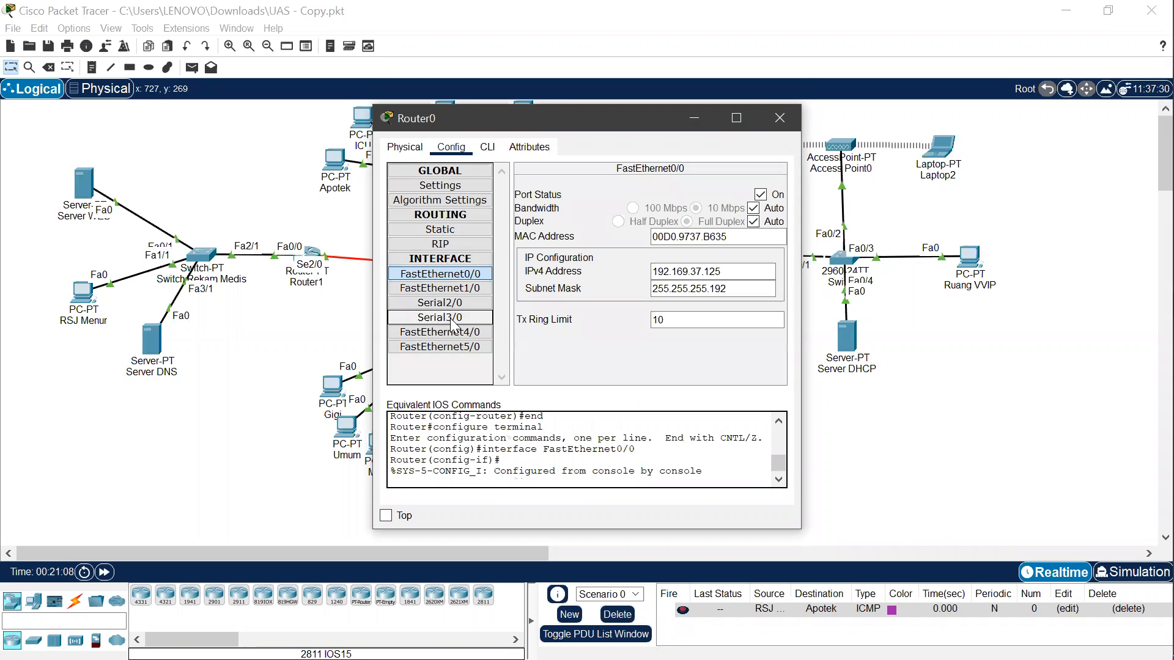
{"action": "left_click", "coordinate": [451, 293]}
{"action": "left_click", "coordinate": [453, 302]}
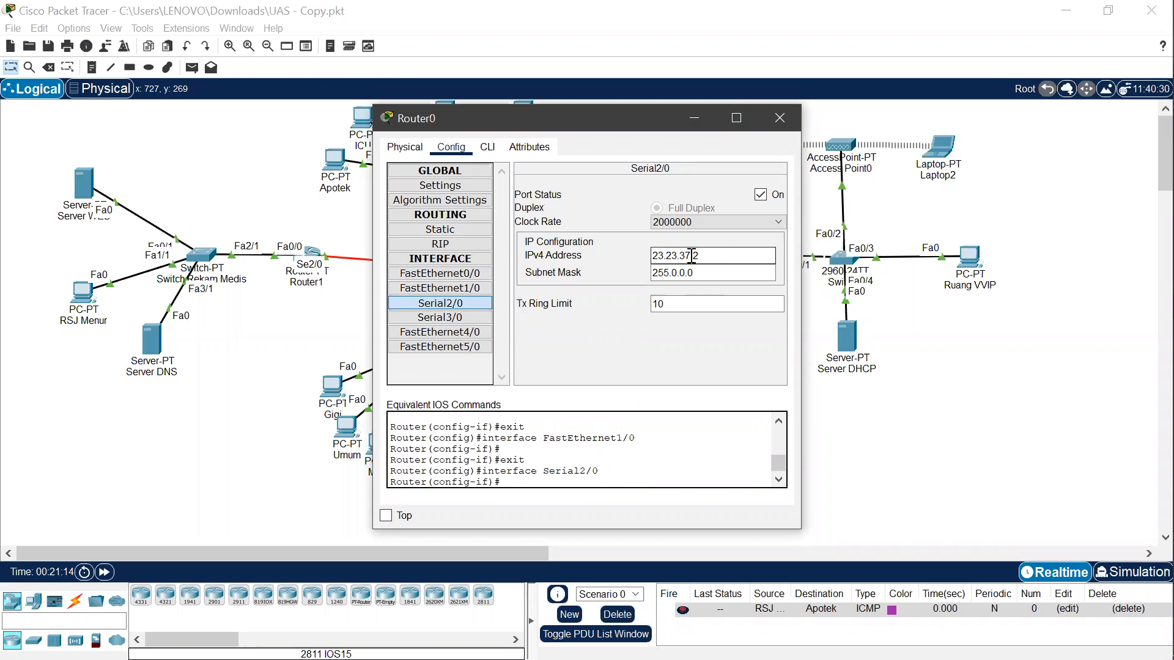
Step: Compare Router0's RIP network entries with the IPv4 address and subnet mask of its Serial3/0 interface
{"action": "left_click", "coordinate": [442, 244]}
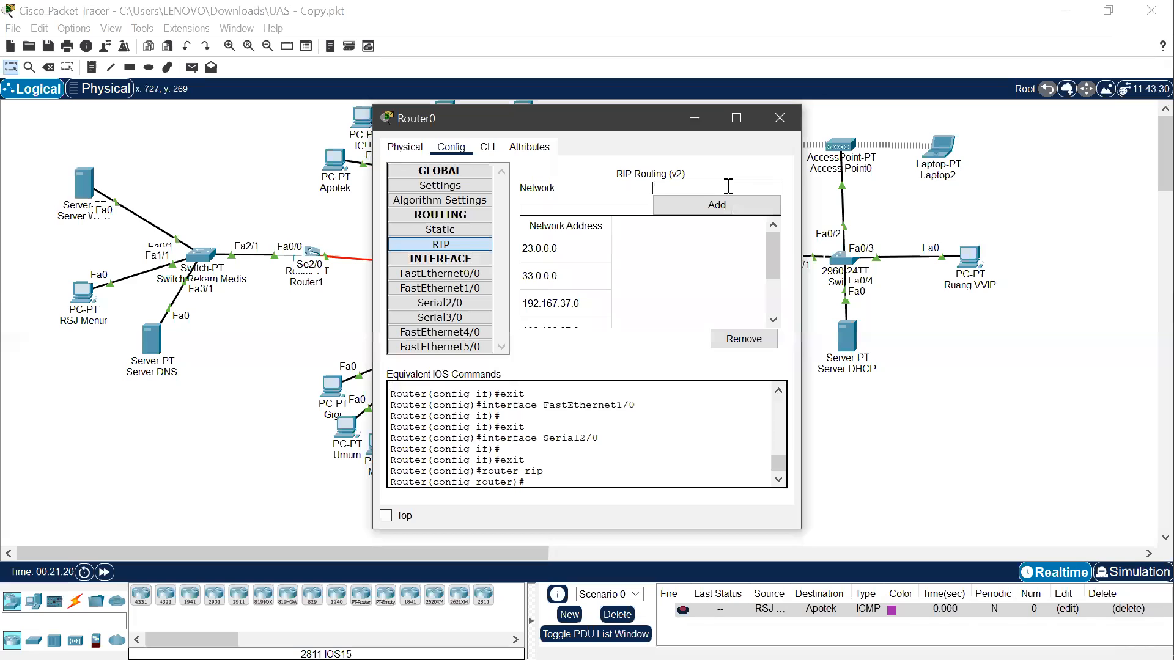
{"action": "left_click", "coordinate": [716, 193]}
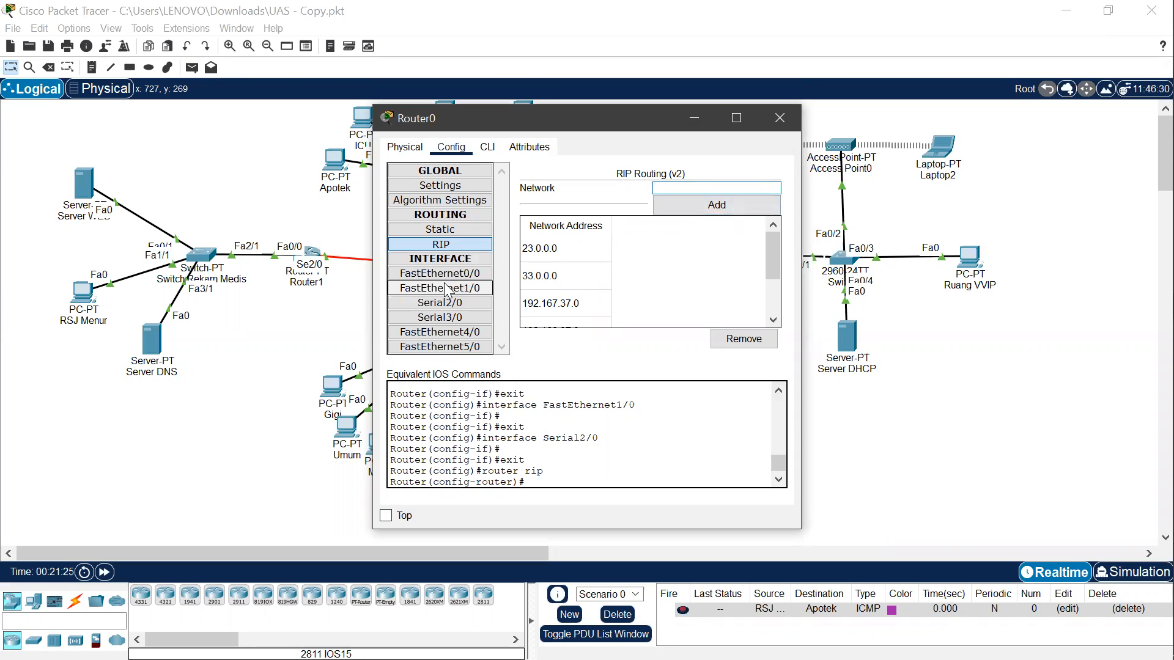
{"action": "left_click", "coordinate": [437, 323]}
{"action": "left_click", "coordinate": [686, 257]}
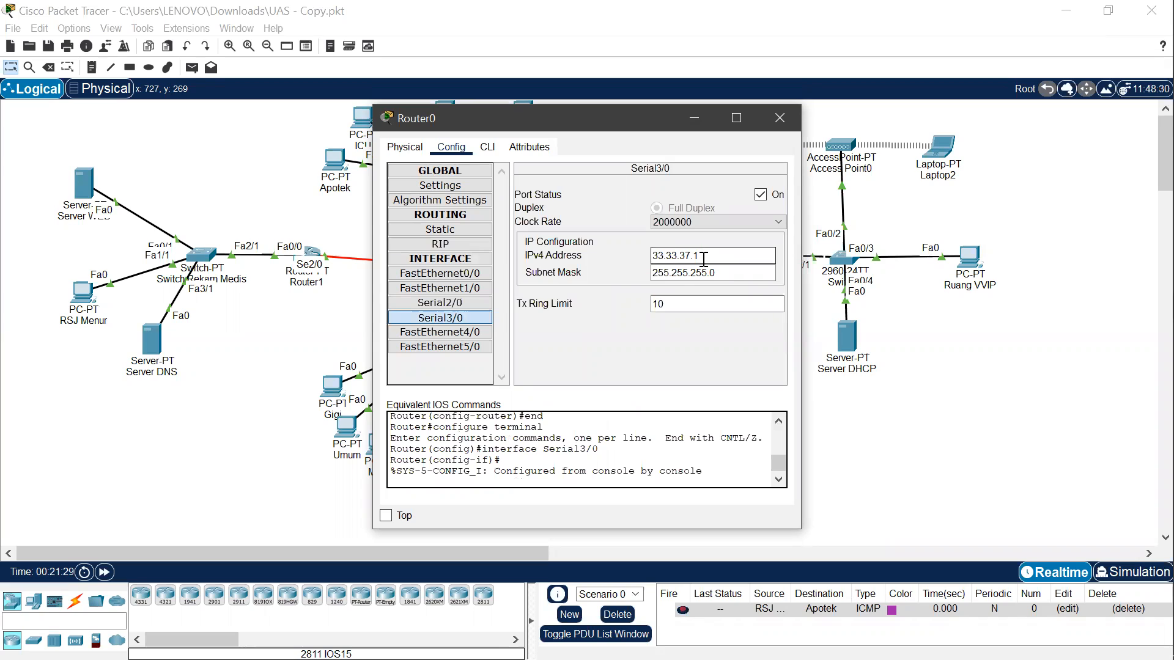
{"action": "left_click", "coordinate": [437, 242]}
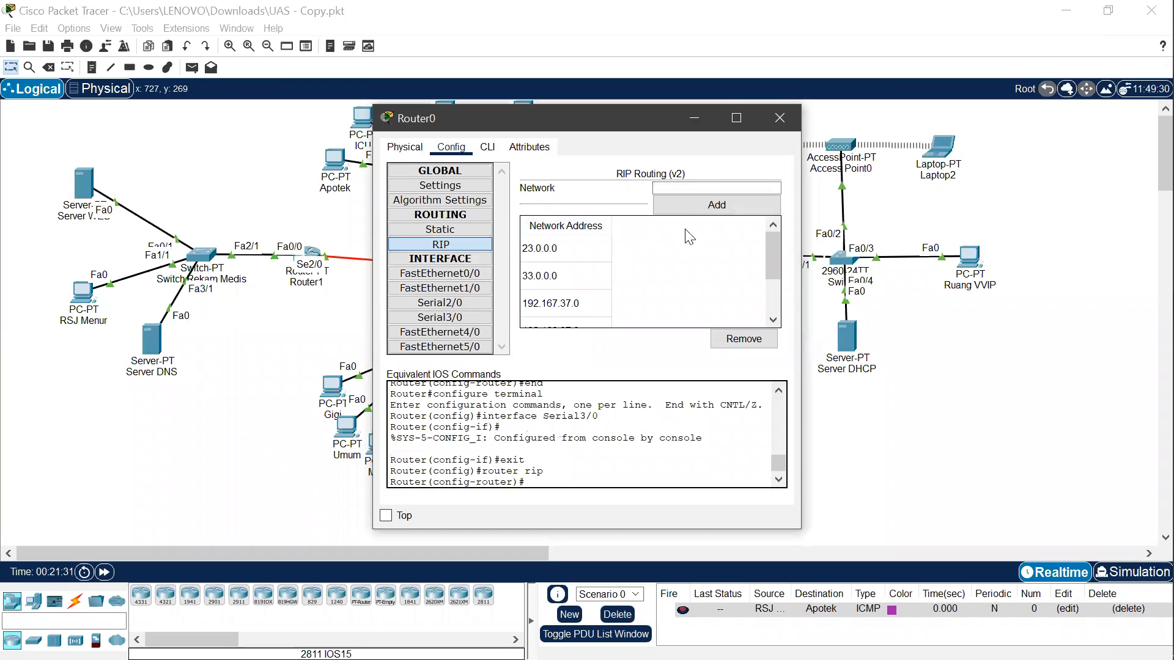
{"action": "left_click", "coordinate": [711, 187]}
Step: Recheck the IP configuration of Router0's Serial2/0, FastEthernet1/0 and FastEthernet0/0 interfaces
{"action": "left_click", "coordinate": [464, 301]}
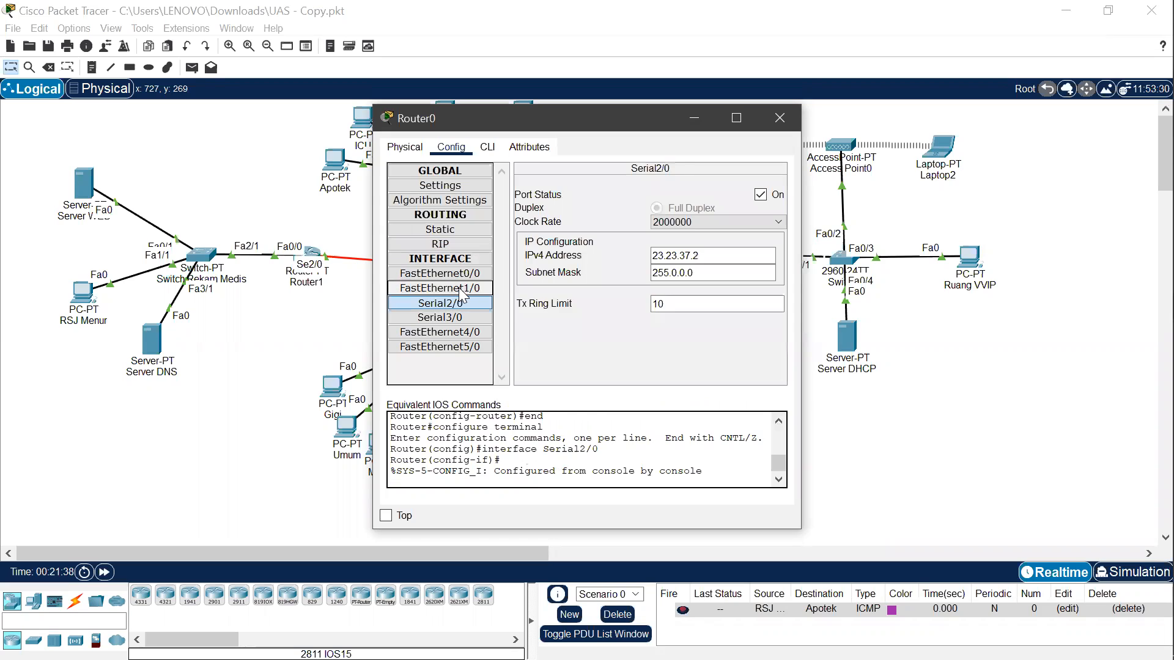
{"action": "left_click", "coordinate": [458, 287]}
{"action": "key", "text": "Up"}
{"action": "left_click", "coordinate": [459, 286]}
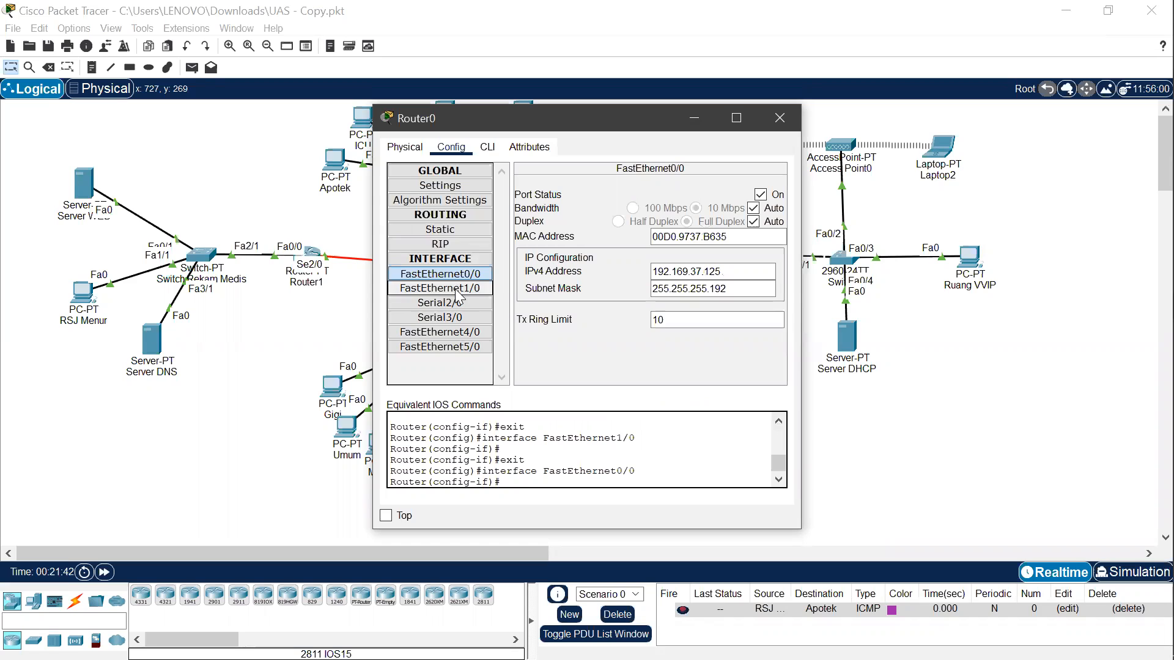
Step: Review Router0's full RIP network list alongside its interface list and return to the topology
{"action": "left_click", "coordinate": [461, 259]}
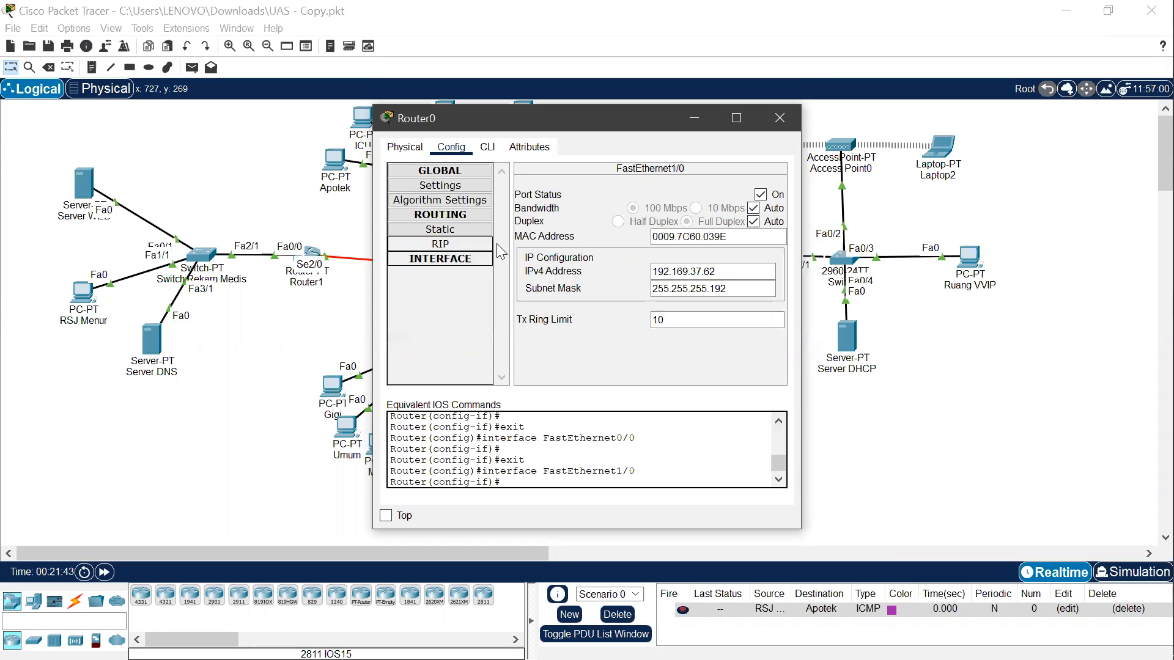
{"action": "left_click", "coordinate": [459, 245]}
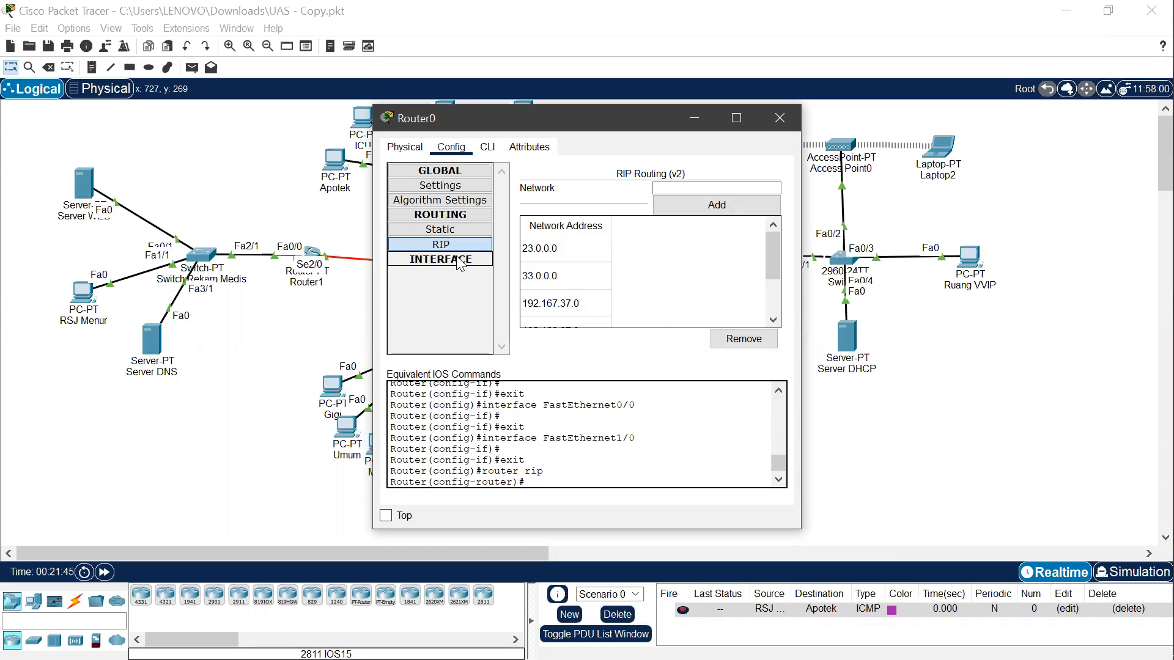
{"action": "left_click", "coordinate": [459, 259]}
{"action": "left_click_drag", "start_coordinate": [770, 260], "coordinate": [773, 314]}
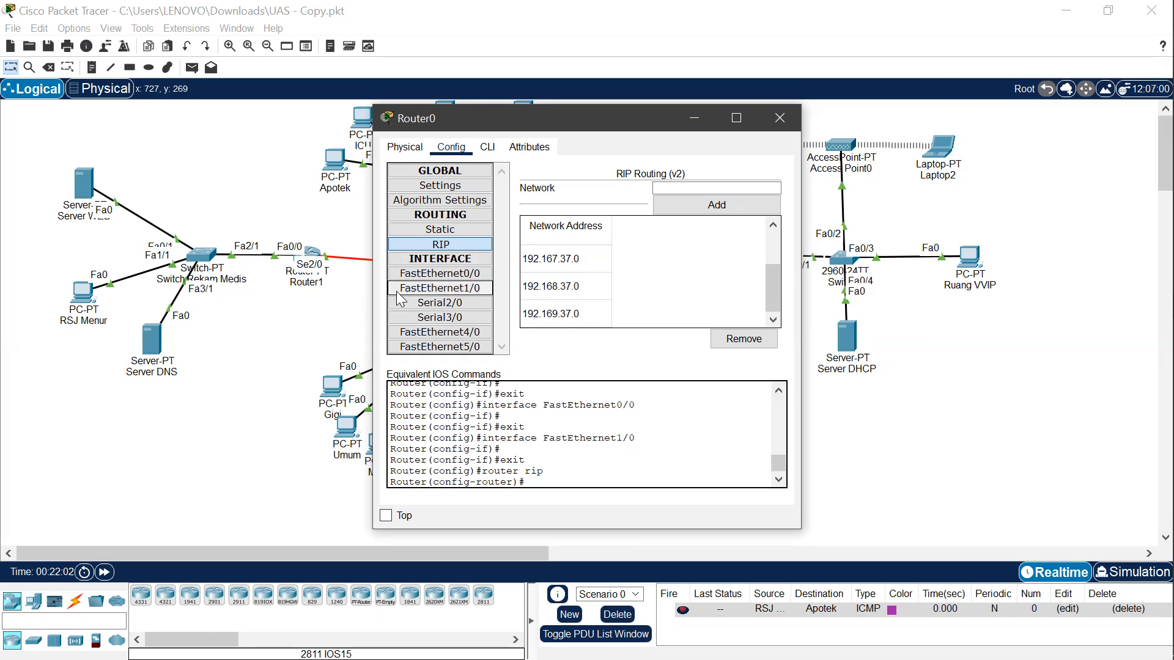
{"action": "left_click", "coordinate": [324, 313]}
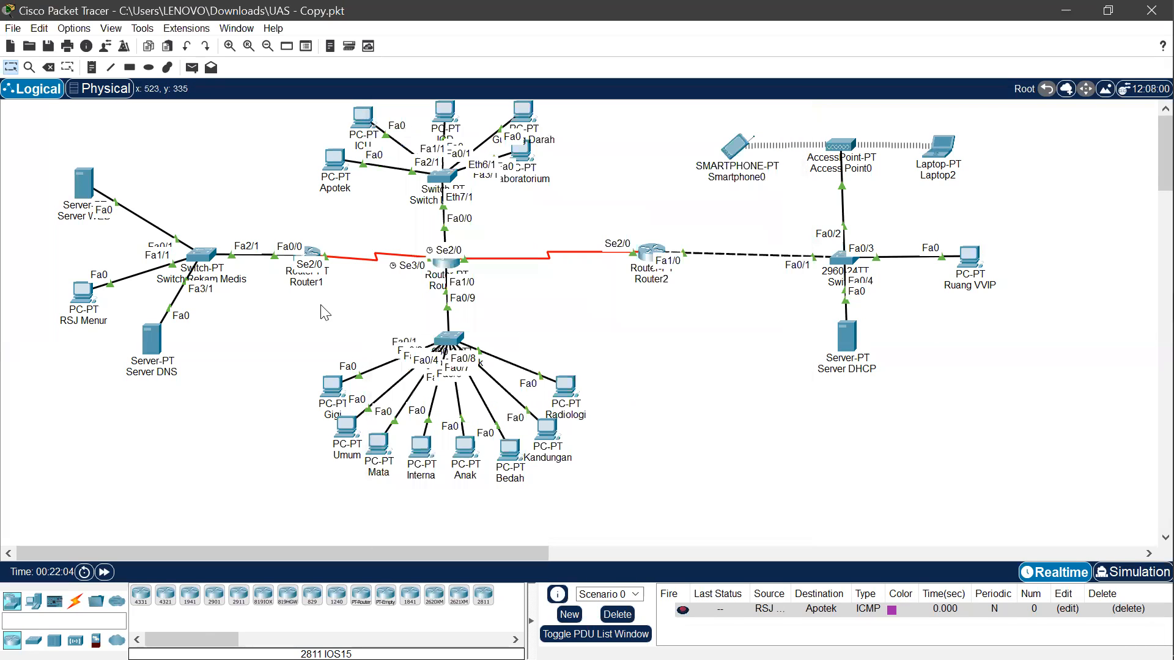
Step: Recheck the IP settings of Router0's FastEthernet0/0 and FastEthernet1/0 interfaces, and return to the topology
{"action": "left_click", "coordinate": [443, 267]}
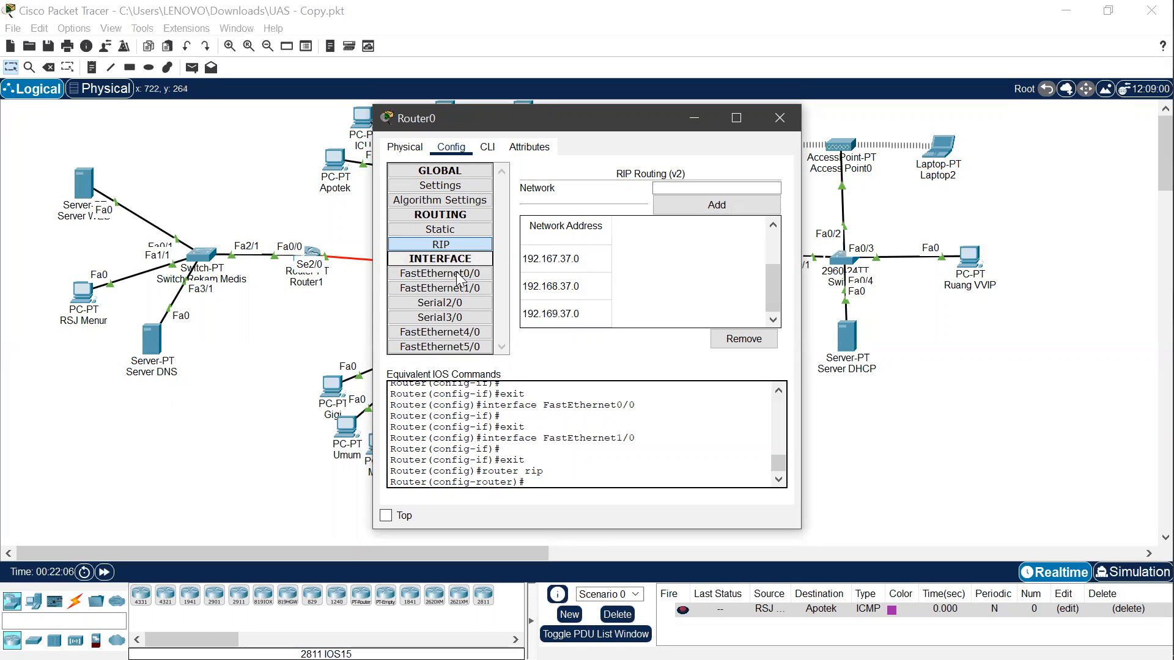
{"action": "left_click", "coordinate": [458, 273]}
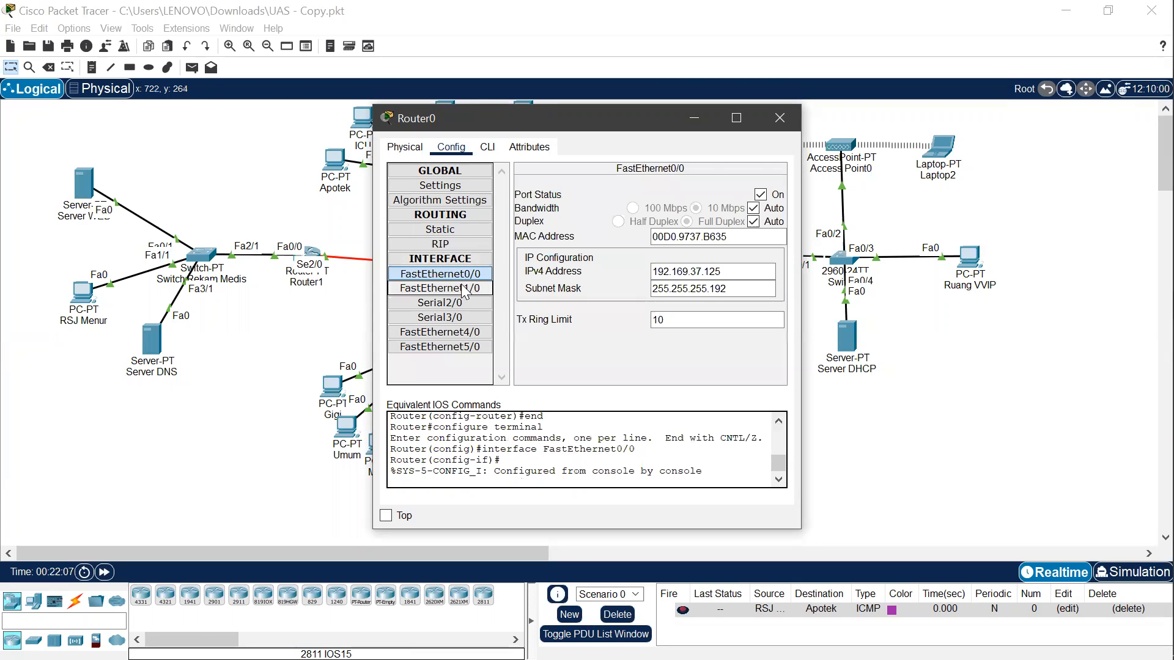
{"action": "left_click", "coordinate": [461, 286]}
{"action": "left_click", "coordinate": [317, 348]}
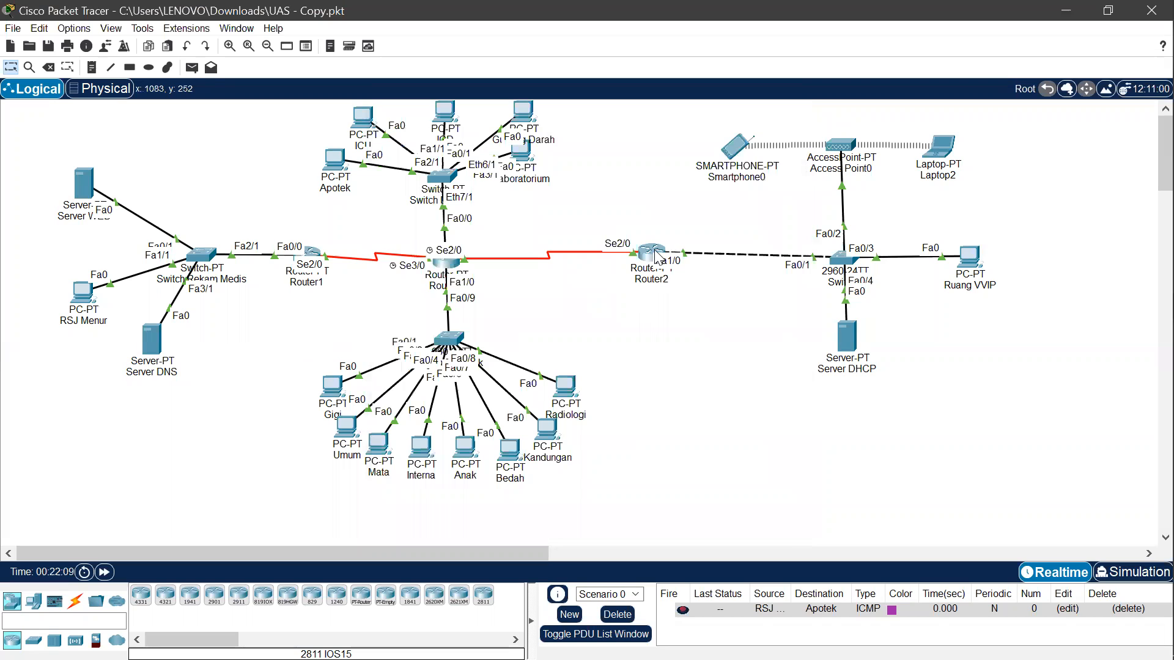
Step: Inspect the IP configuration of Router2's FastEthernet0/0 and FastEthernet1/0 interfaces
{"action": "left_click", "coordinate": [653, 253]}
{"action": "left_click", "coordinate": [486, 278]}
{"action": "left_click", "coordinate": [476, 291]}
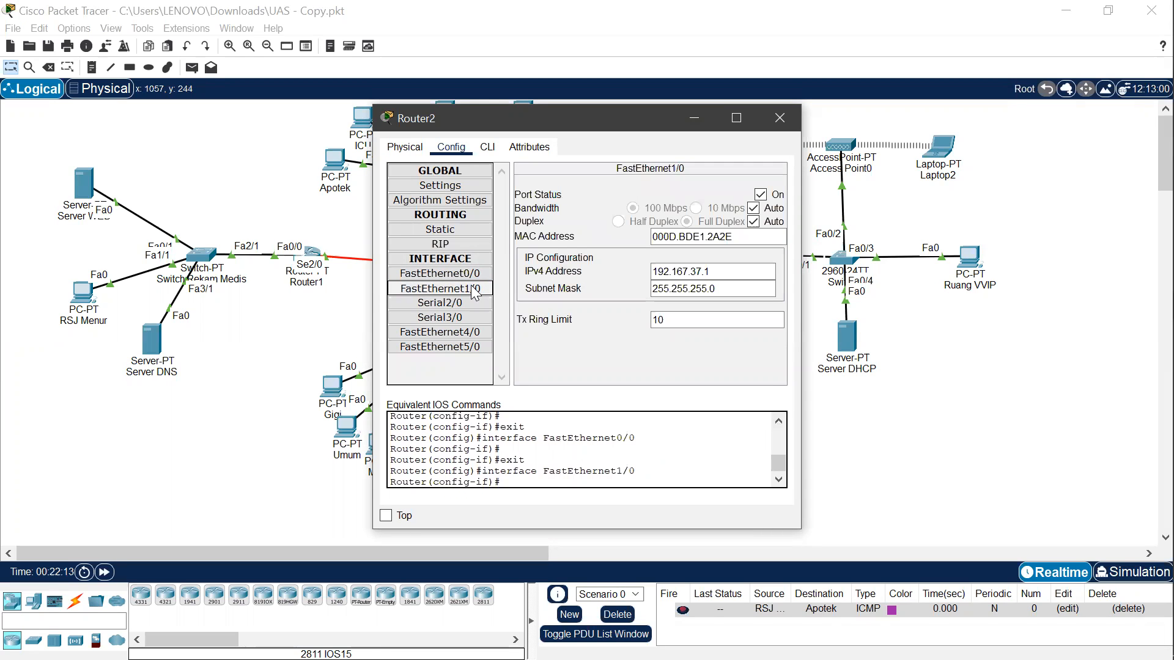
Step: Inspect Router1's FastEthernet1/0, FastEthernet0/0 and Serial2/0 interface settings
{"action": "left_click", "coordinate": [310, 260]}
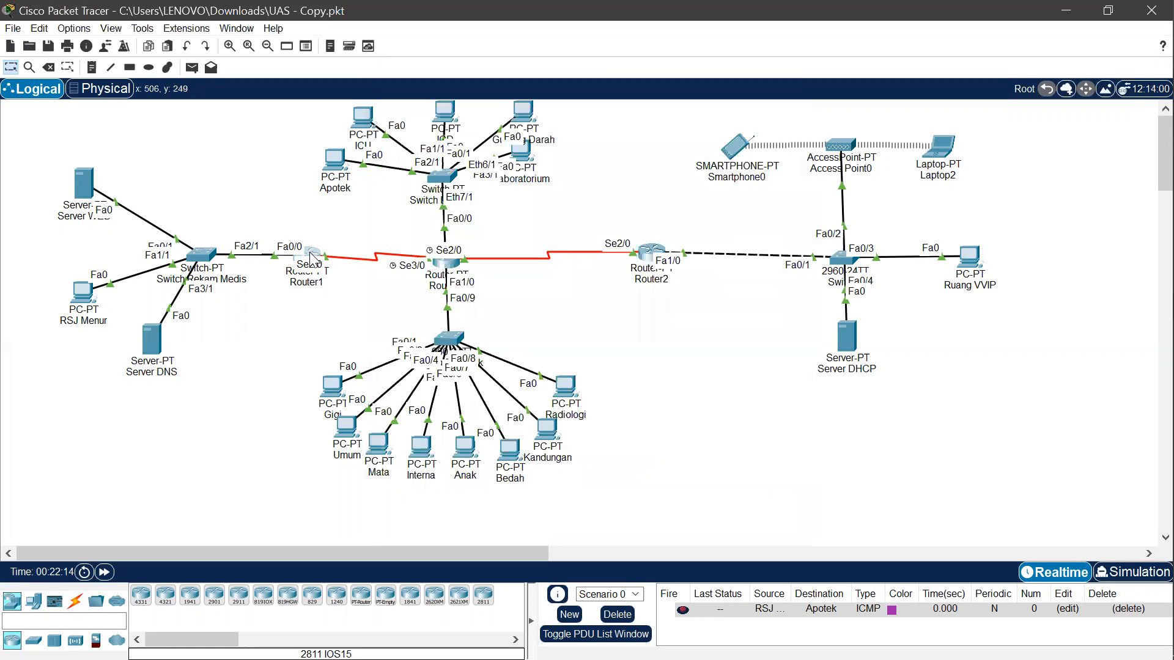
{"action": "left_click", "coordinate": [439, 288]}
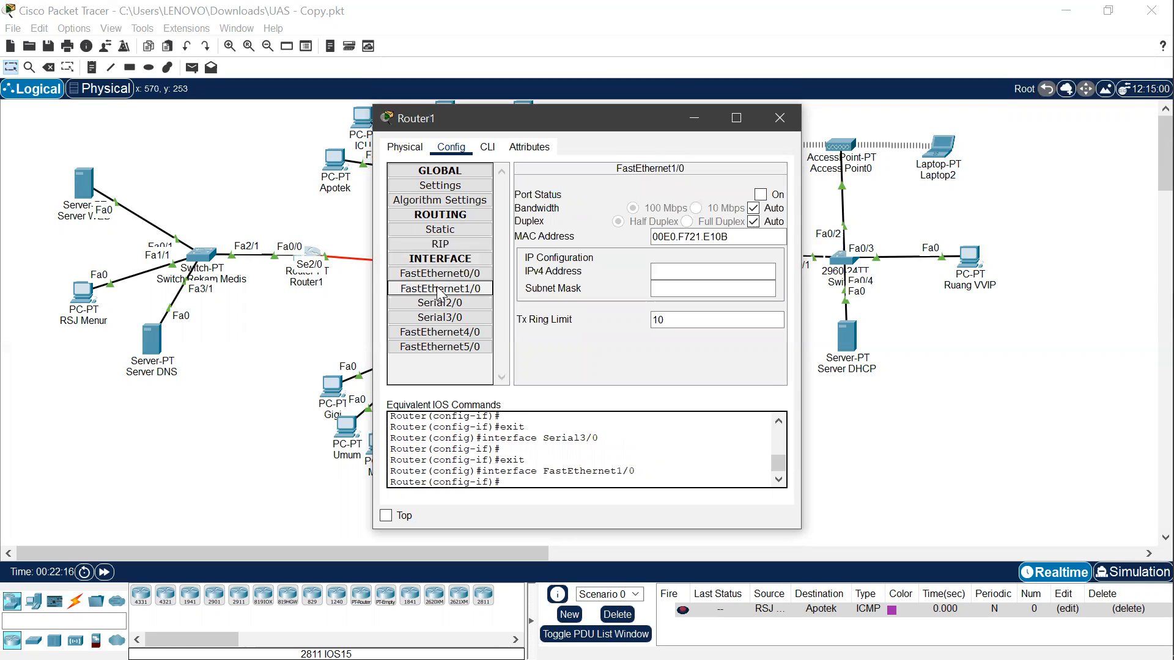
{"action": "left_click", "coordinate": [440, 273]}
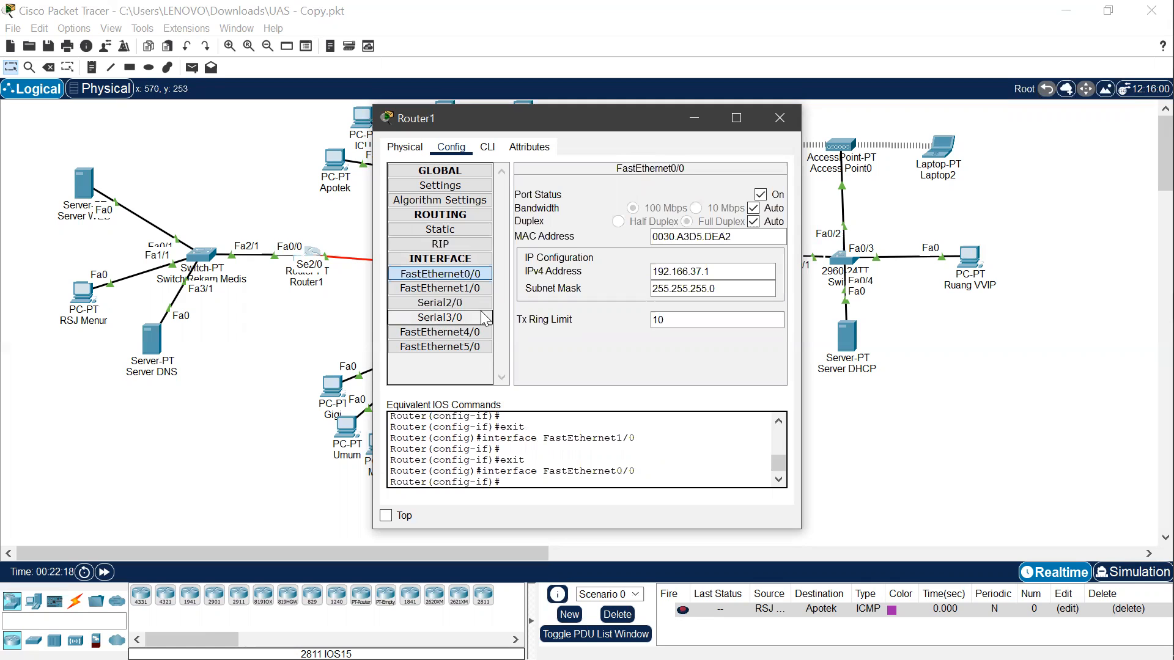
{"action": "left_click", "coordinate": [440, 303]}
Step: Review the RIP network lists of Router2 and Router1
{"action": "left_click", "coordinate": [853, 335]}
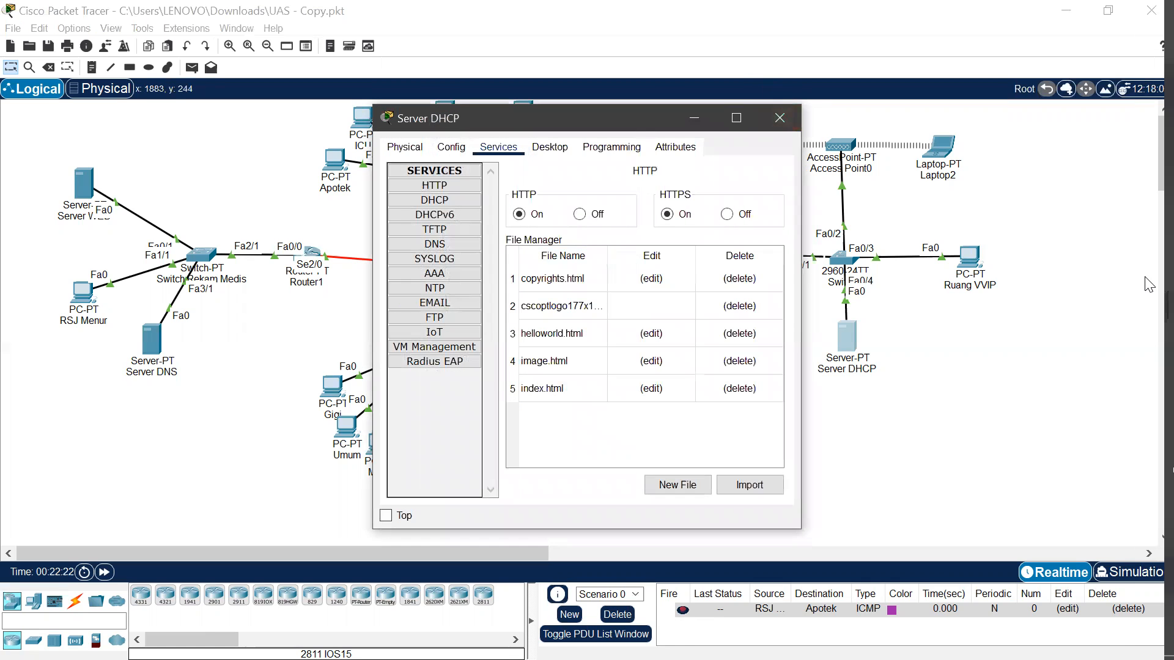
{"action": "left_click", "coordinate": [984, 195]}
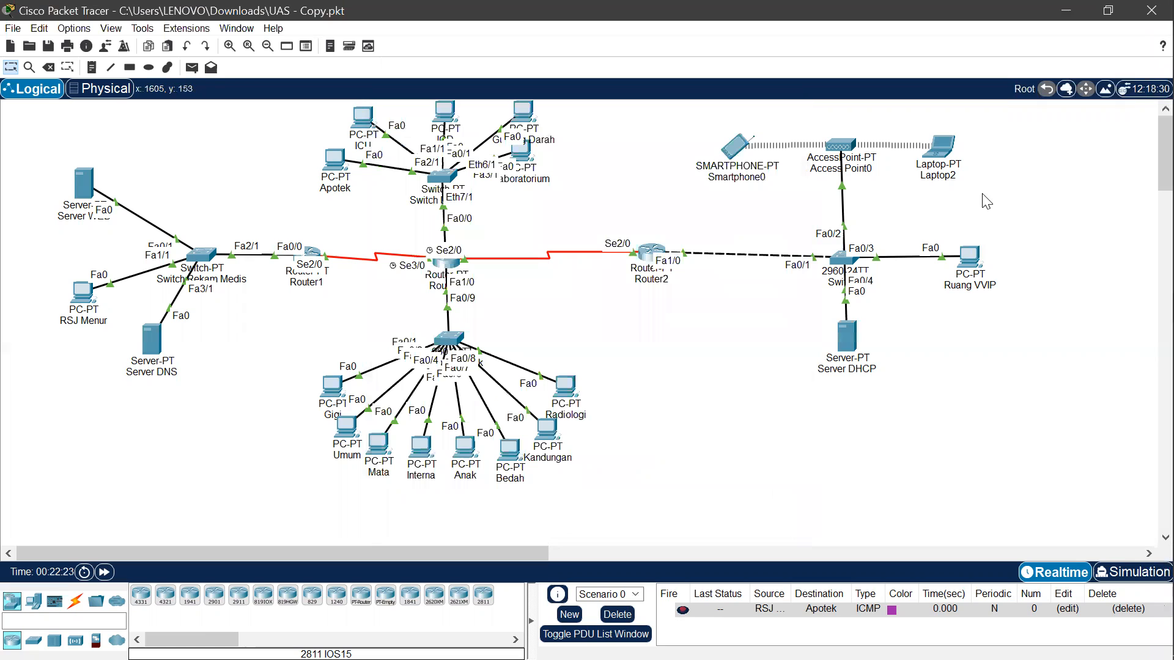
{"action": "left_click", "coordinate": [647, 250]}
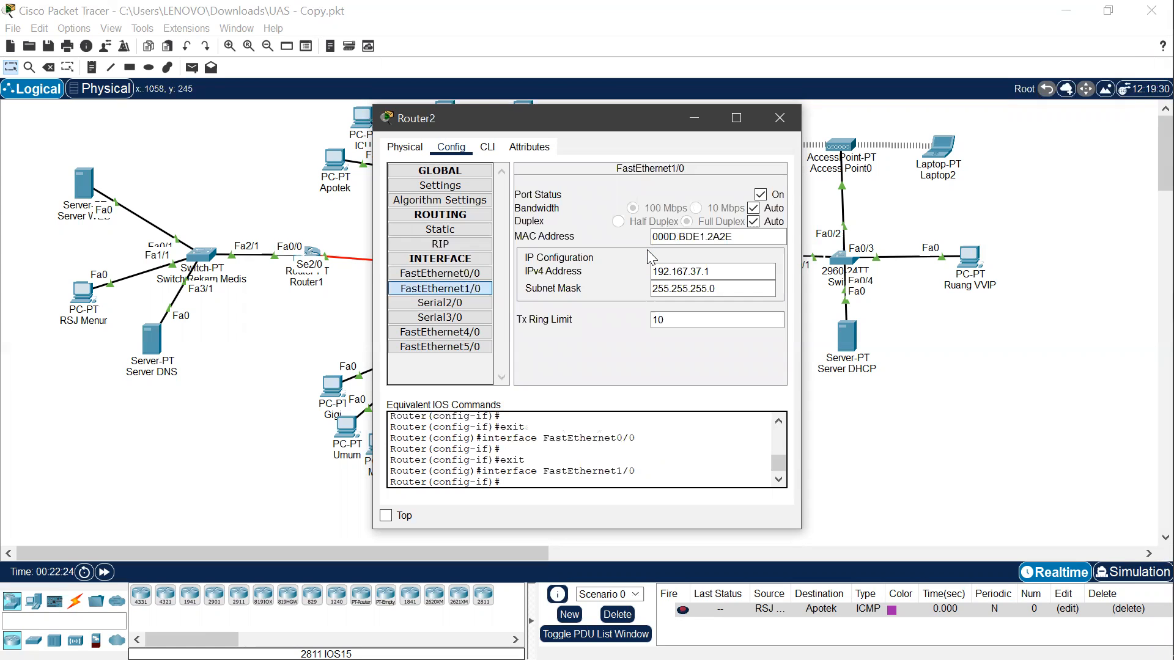
{"action": "left_click", "coordinate": [441, 244]}
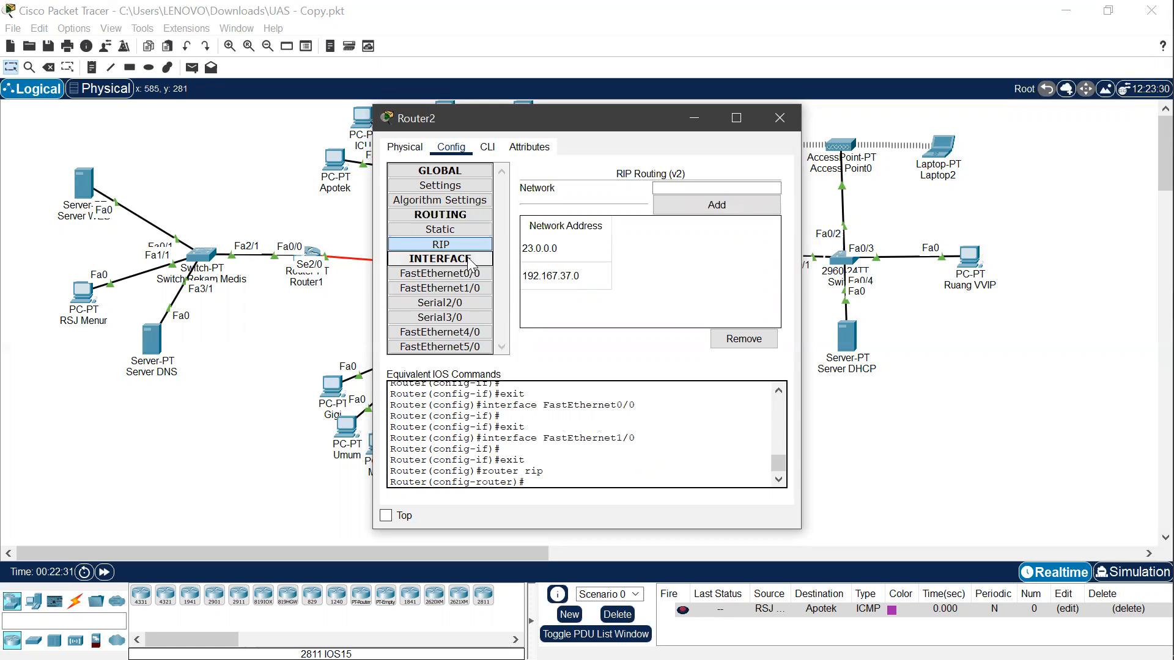
{"action": "left_click", "coordinate": [311, 250]}
{"action": "left_click", "coordinate": [420, 246]}
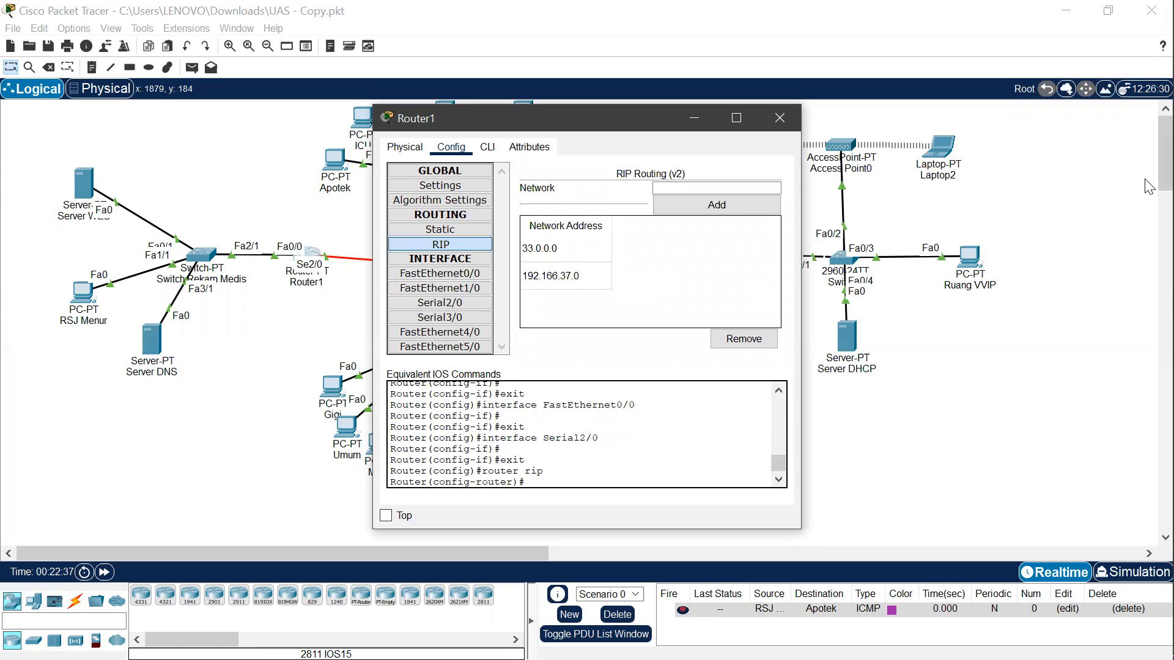
Step: Switch to the Word report and review the dynamic routing figures for the routers in item 11
{"action": "mouse_move", "coordinate": [1144, 264]}
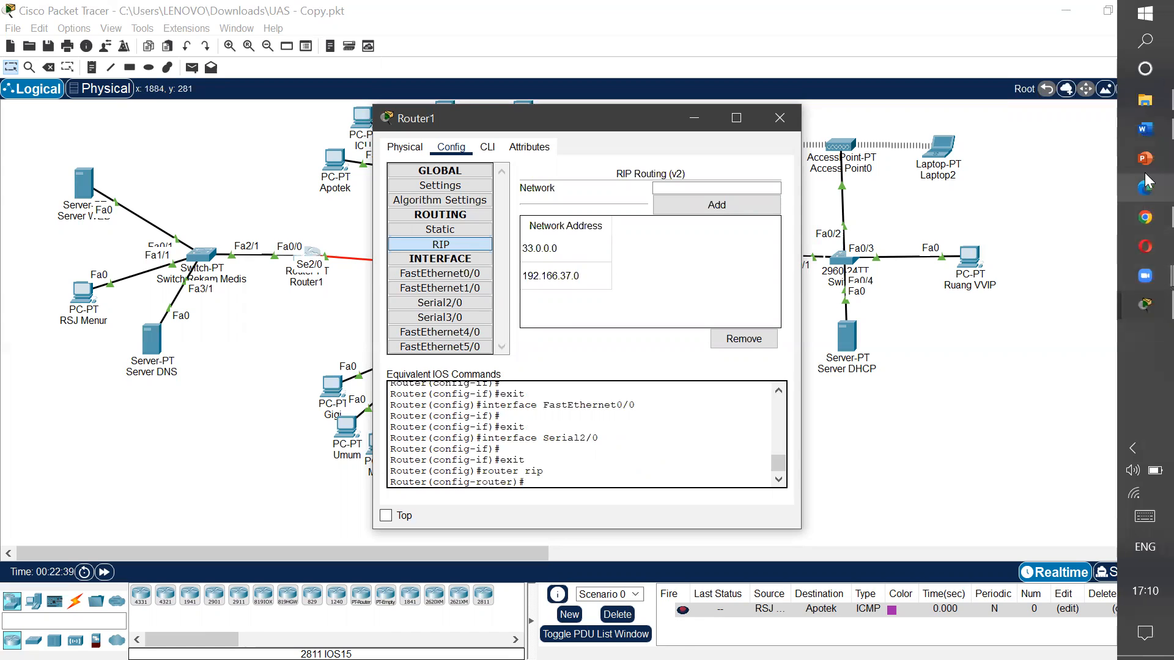
{"action": "left_click", "coordinate": [1145, 129]}
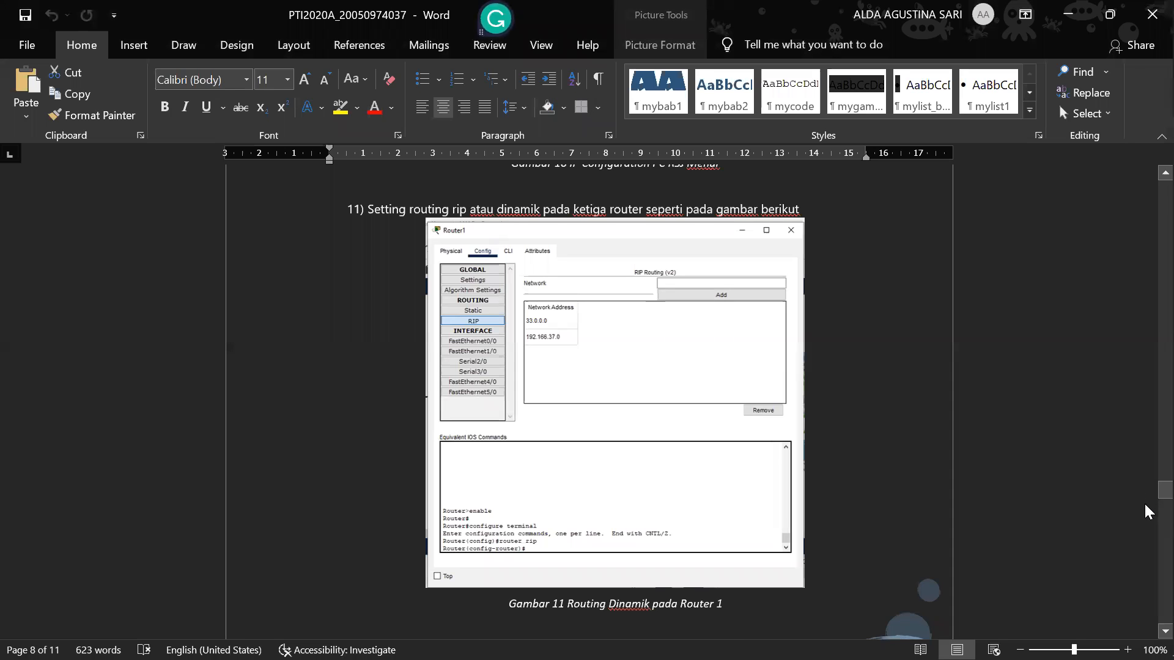
{"action": "left_click_drag", "start_coordinate": [1163, 489], "coordinate": [1145, 508]}
Step: Switch back to Packet Tracer and open Router0's IOS command line interface
{"action": "mouse_move", "coordinate": [1145, 241]}
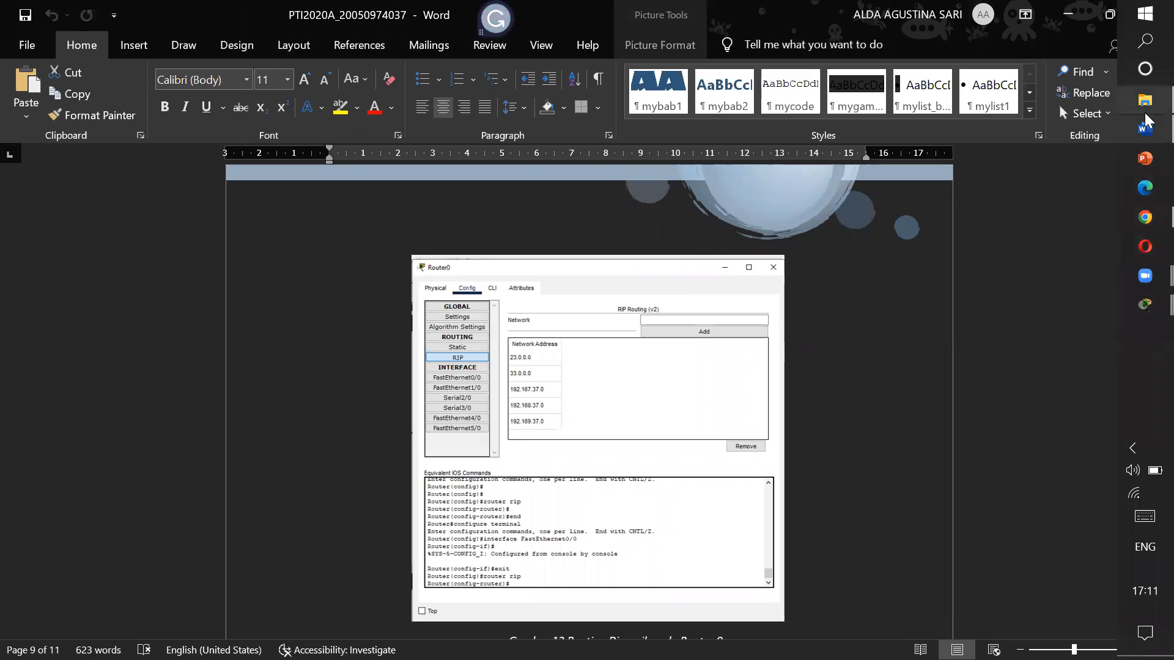
{"action": "mouse_move", "coordinate": [1146, 308]}
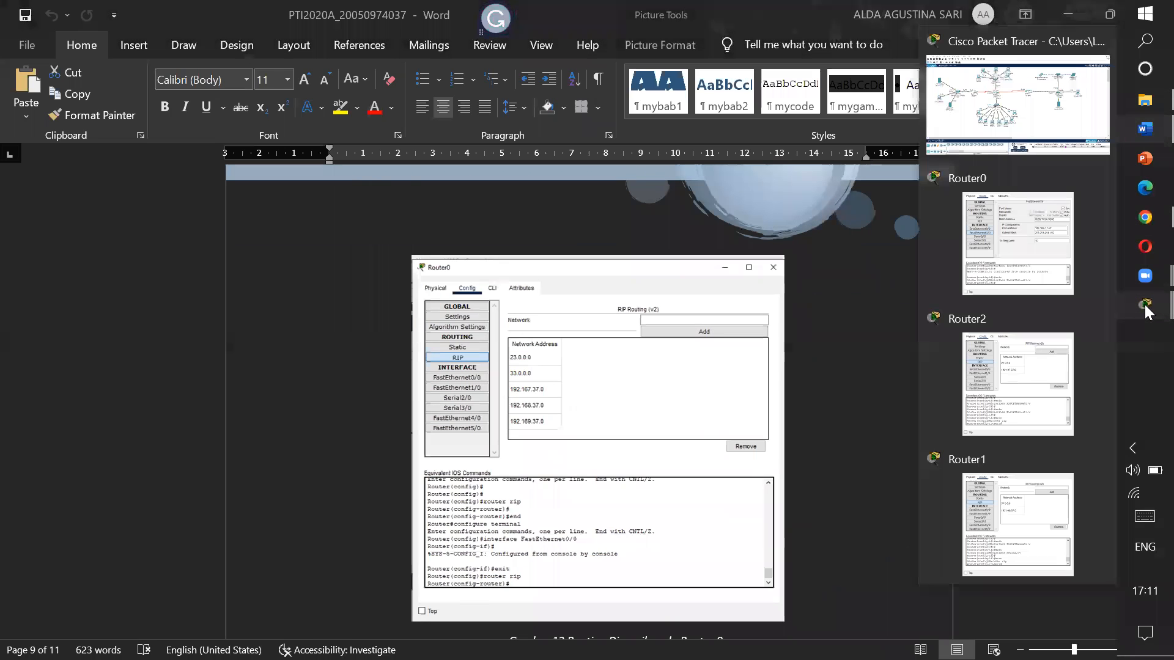
{"action": "left_click", "coordinate": [1033, 160]}
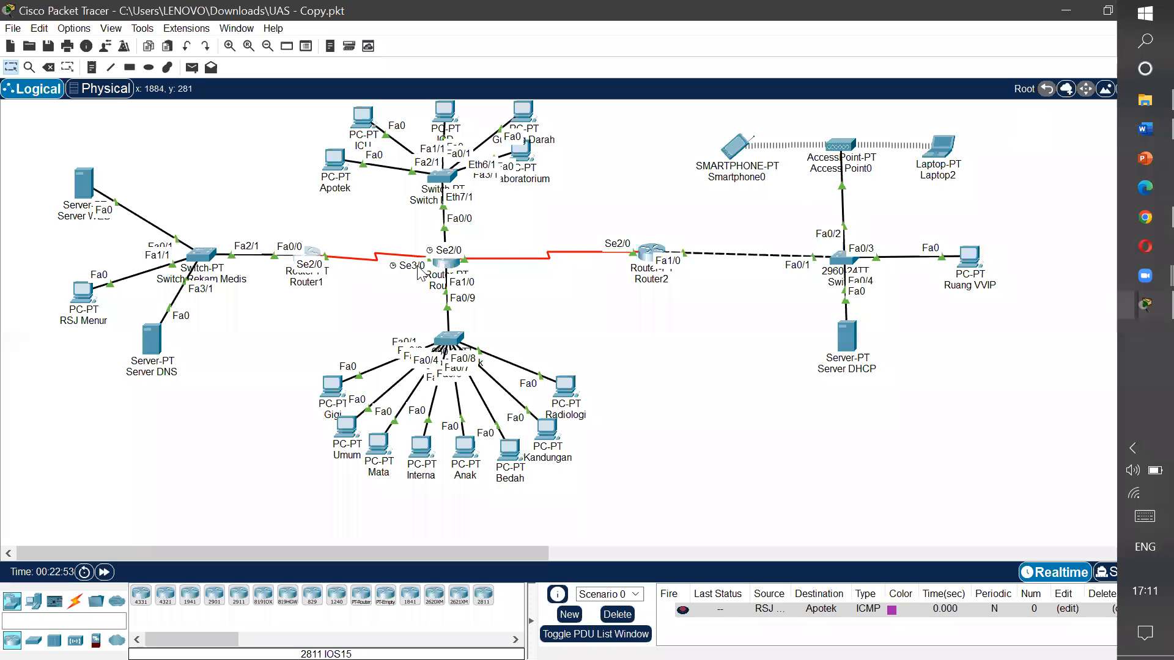
{"action": "left_click", "coordinate": [444, 263]}
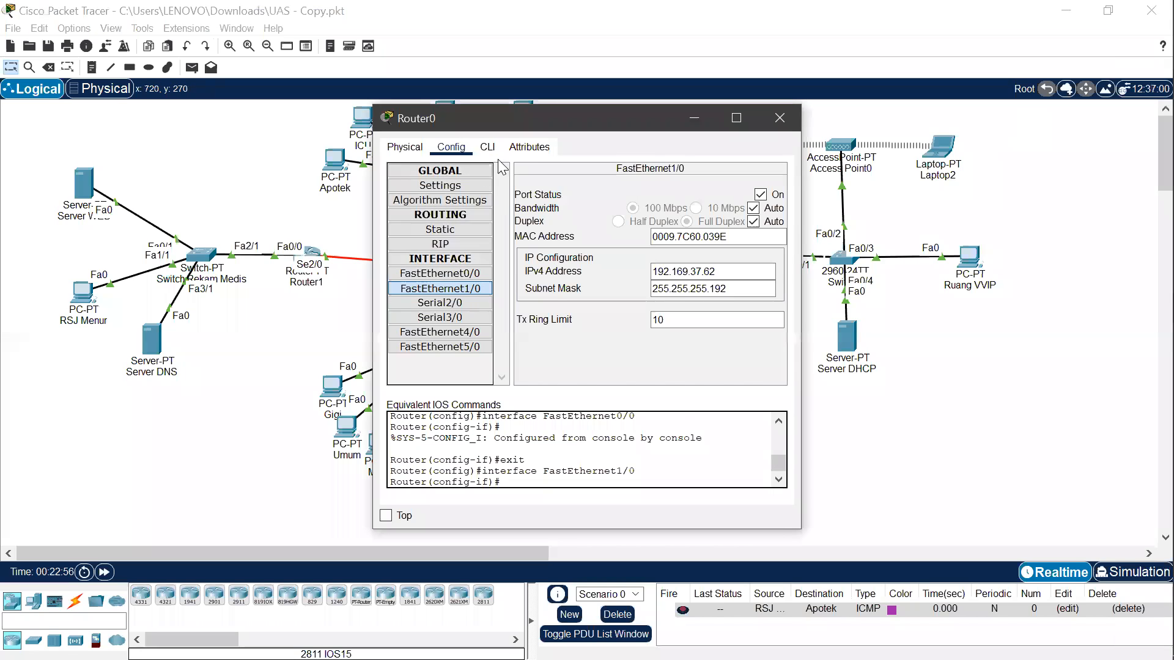
{"action": "left_click", "coordinate": [487, 147]}
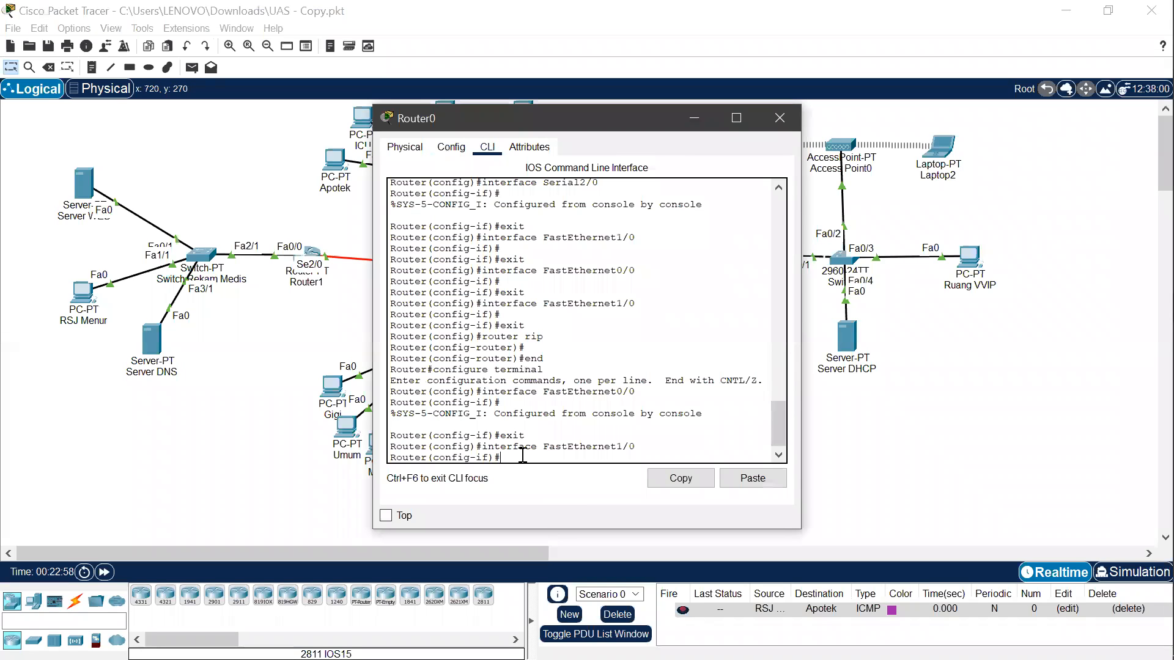
Step: Try to run the commands no auto-summary and version 2 on Router0, and close its window
{"action": "type", "text": "no "}
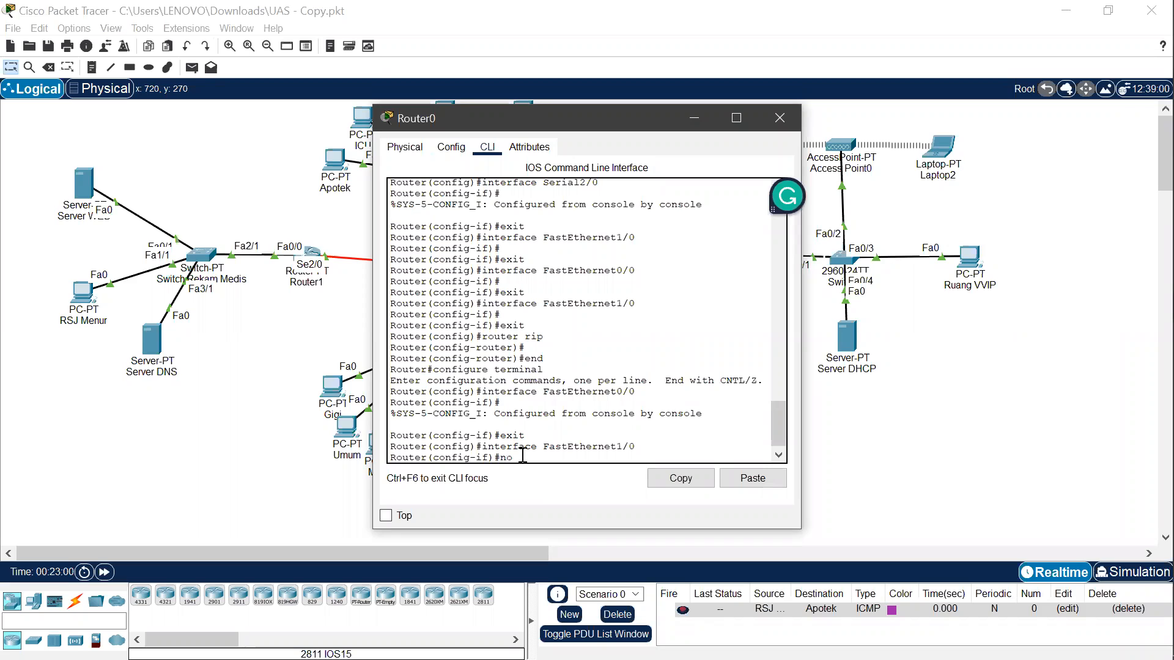
{"action": "type", "text": "auto-summary"}
{"action": "key", "text": "Return"}
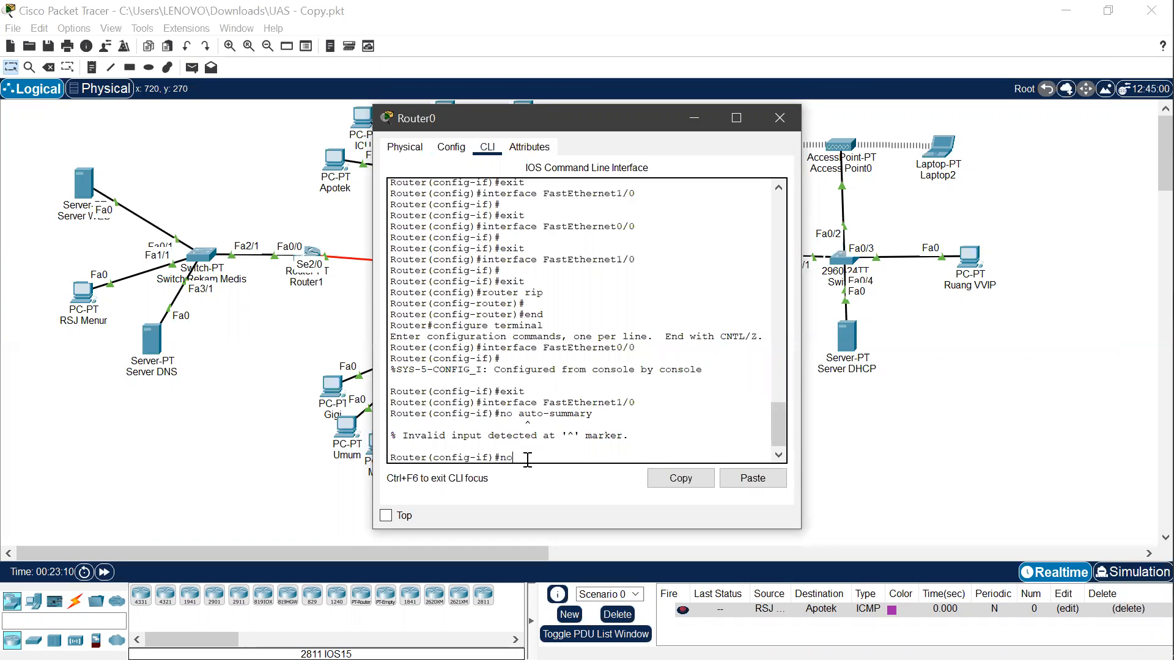
{"action": "type", "text": "to-summarry"}
{"action": "key", "text": "Return"}
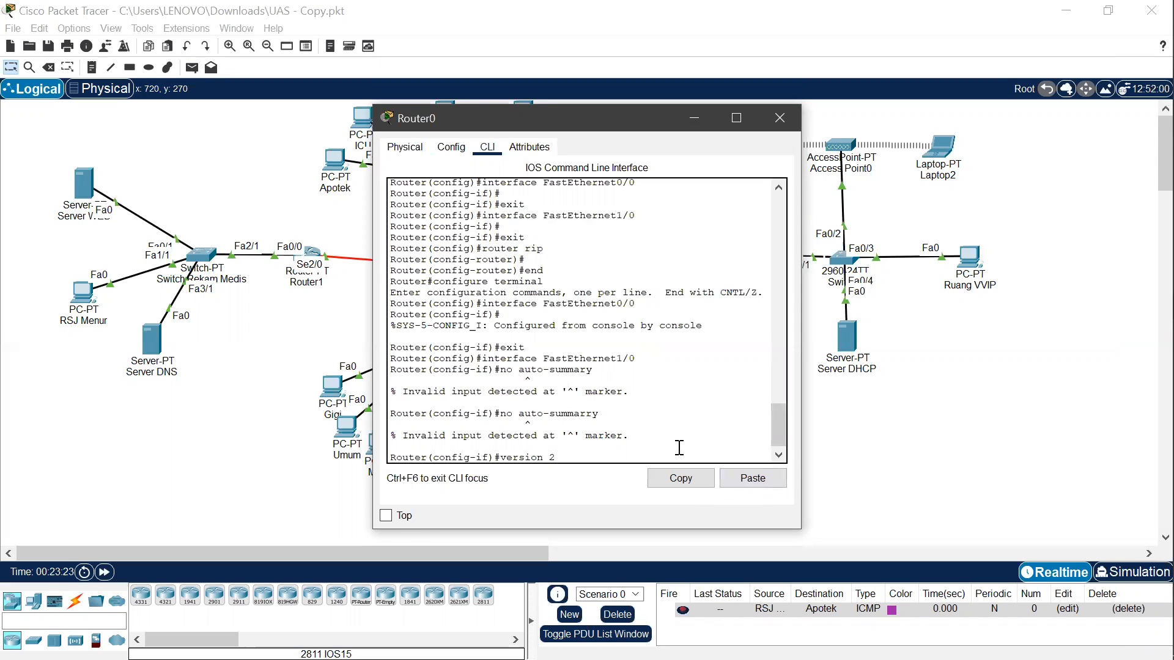
{"action": "key", "text": "Return"}
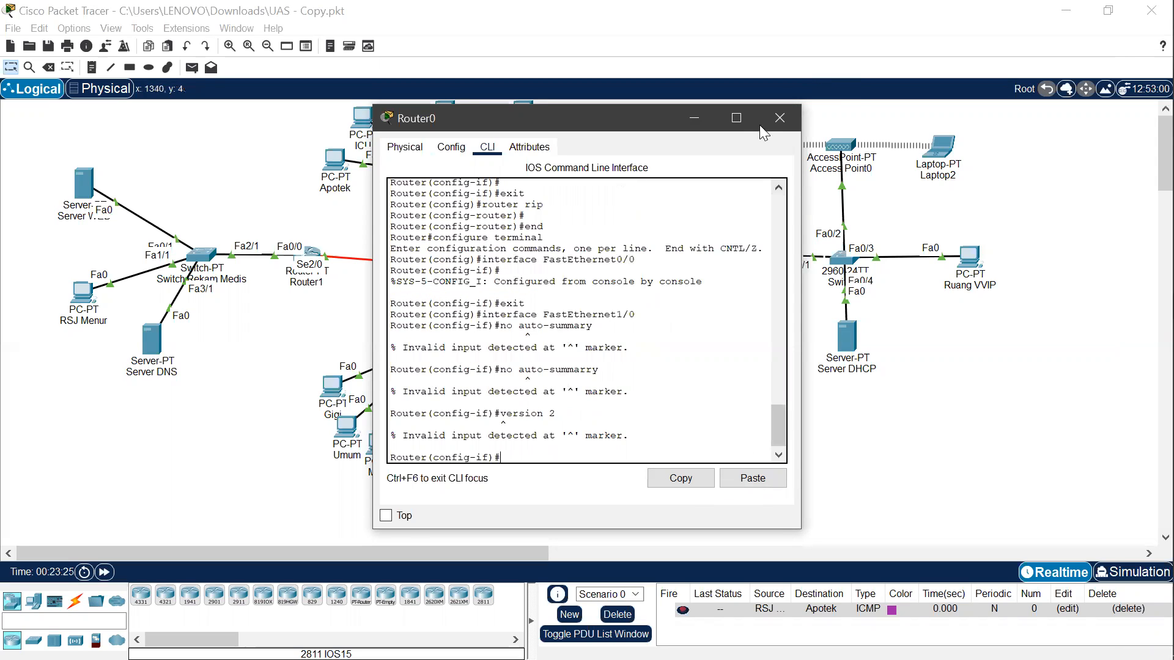
{"action": "left_click", "coordinate": [778, 118]}
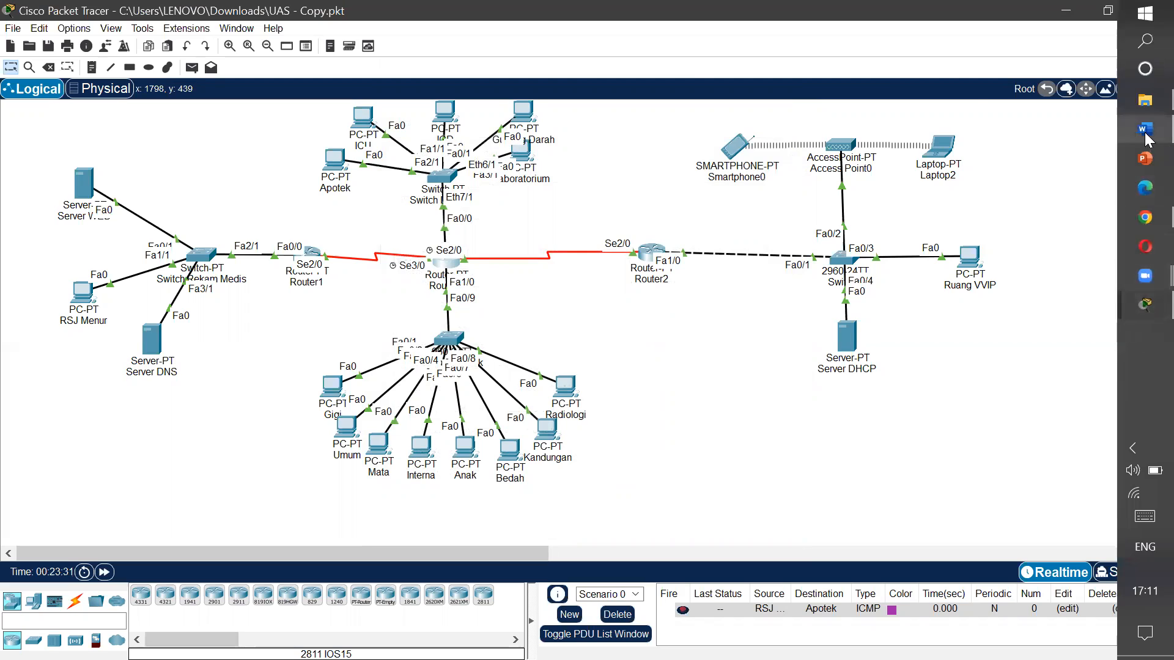
Step: Switch to the Word report and review items 12 to 14 on ping tests, simple PDU packets and the DNS server
{"action": "left_click", "coordinate": [1145, 131]}
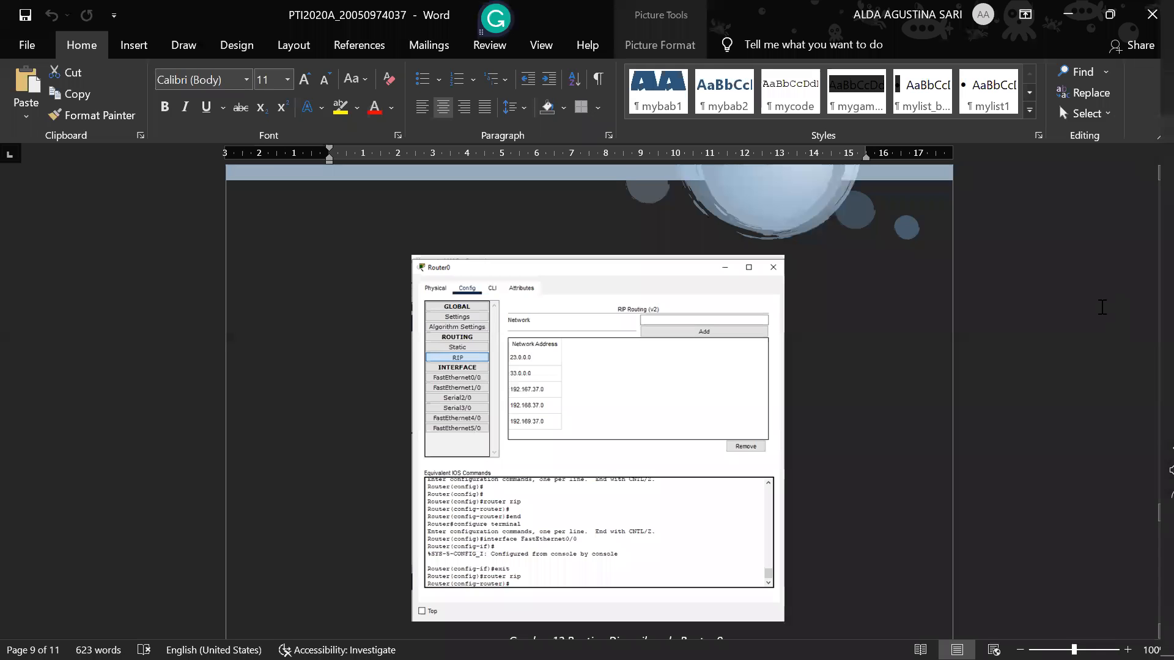
{"action": "left_click_drag", "start_coordinate": [1148, 520], "coordinate": [1146, 563]}
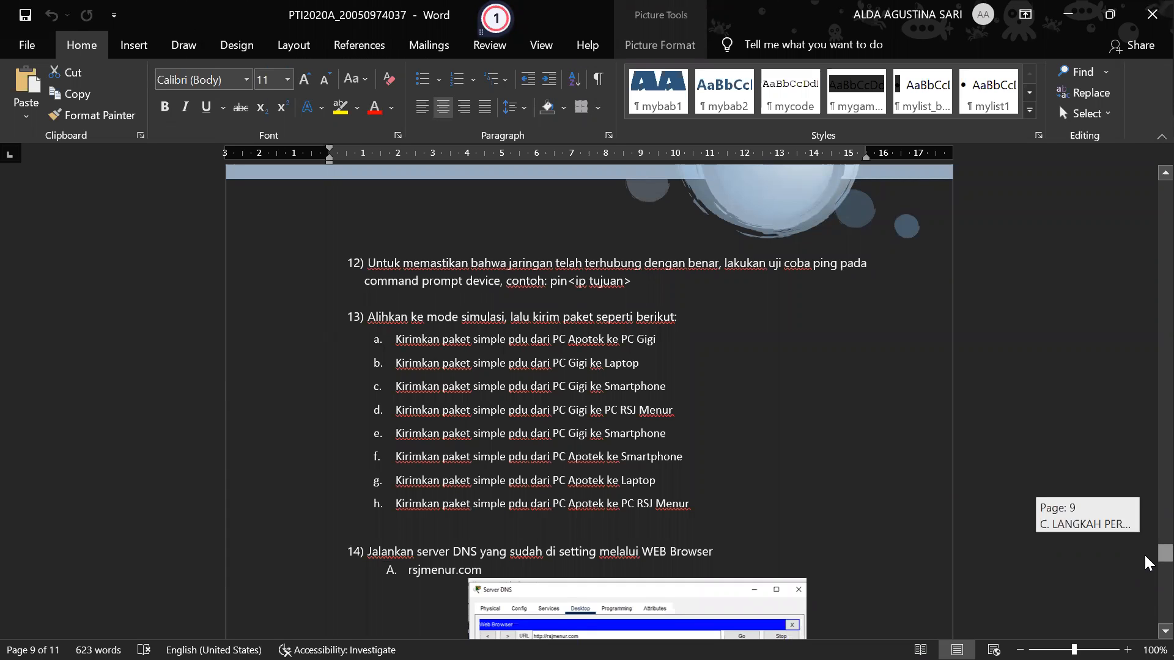
{"action": "left_click_drag", "start_coordinate": [1147, 563], "coordinate": [1148, 564]}
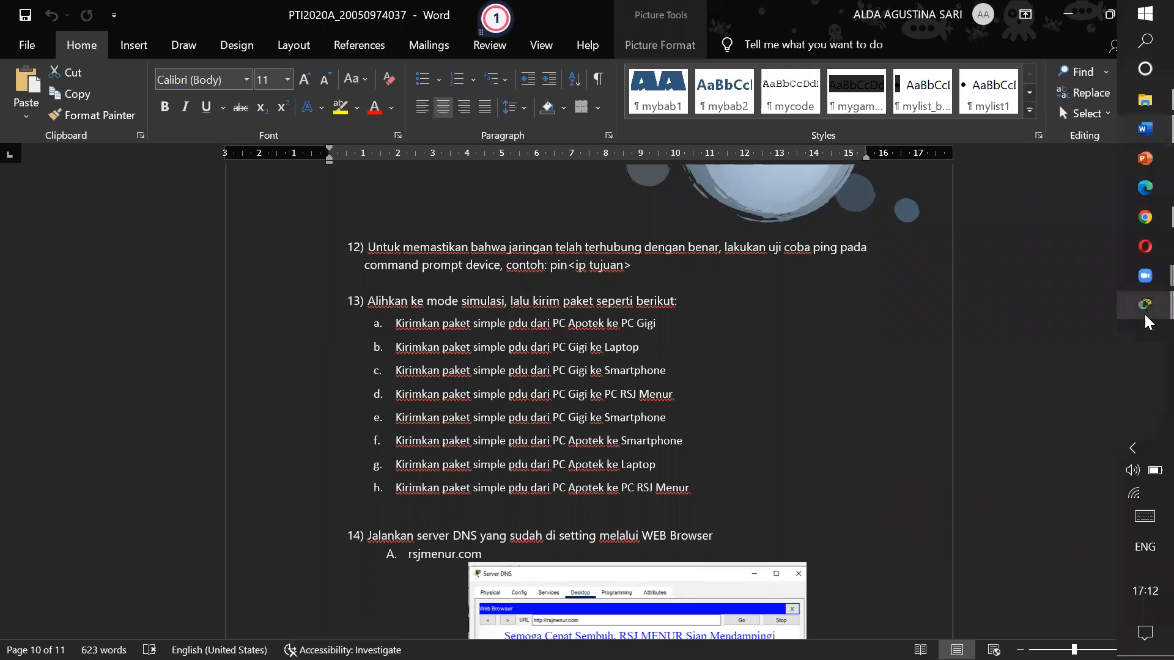
Step: Return to Packet Tracer, check PC Gigi's IP configuration and open its Command Prompt to view earlier pings
{"action": "mouse_move", "coordinate": [1146, 313]}
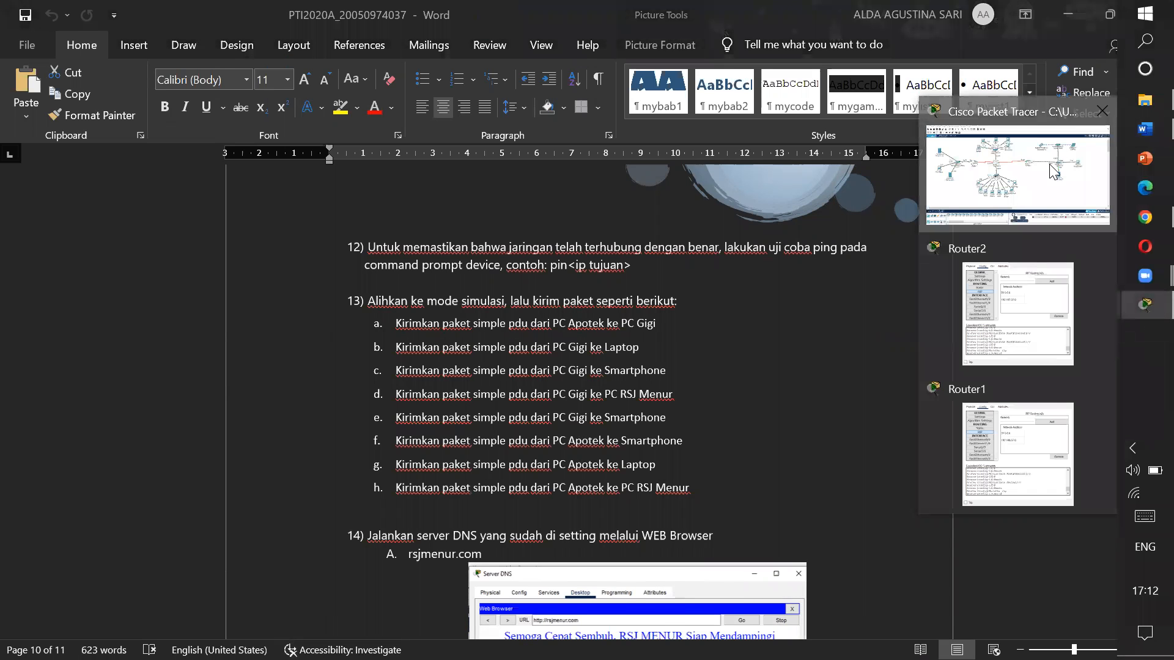
{"action": "left_click", "coordinate": [1018, 175]}
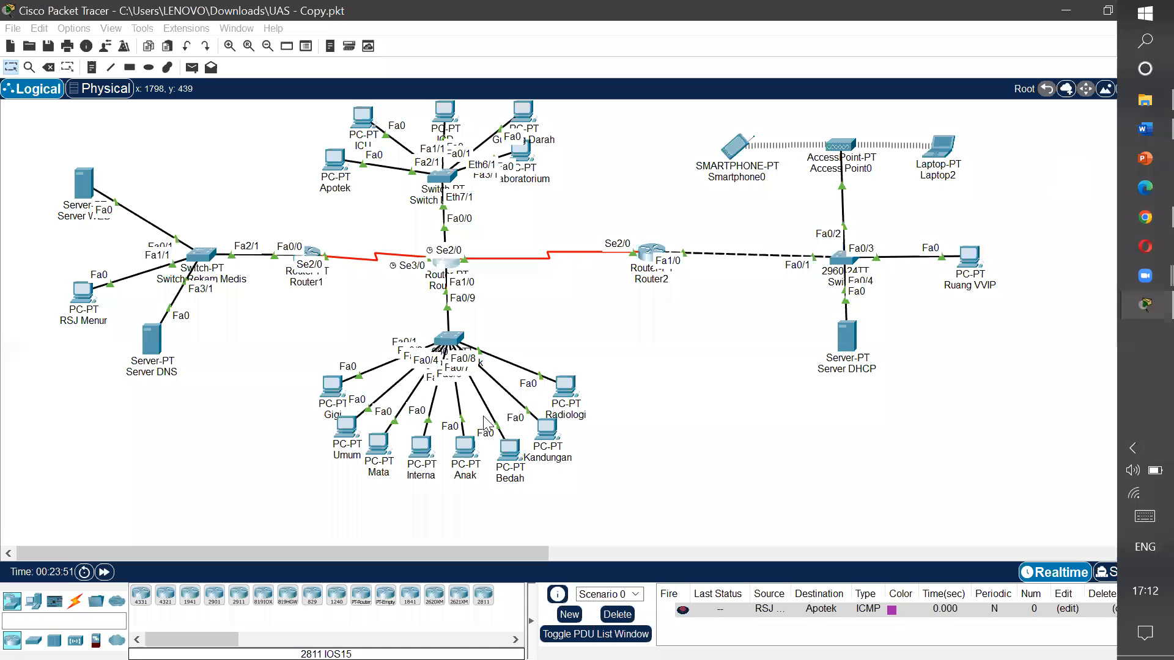
{"action": "left_click", "coordinate": [332, 385]}
{"action": "left_click", "coordinate": [437, 203]}
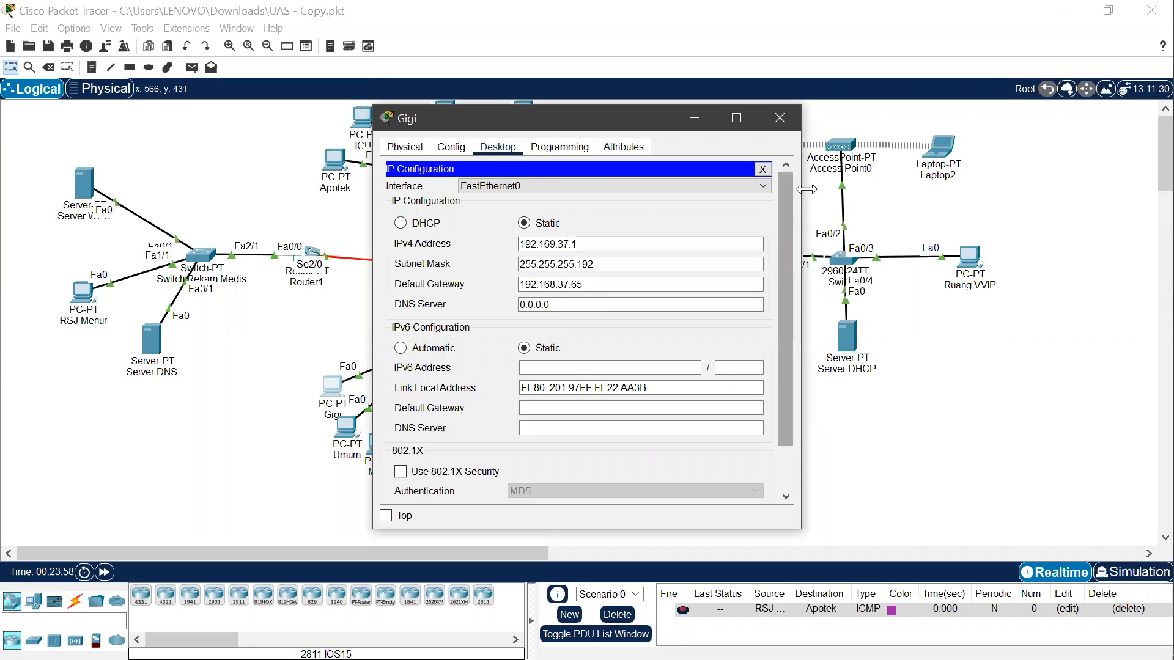
{"action": "left_click", "coordinate": [762, 169]}
{"action": "left_click", "coordinate": [649, 188]}
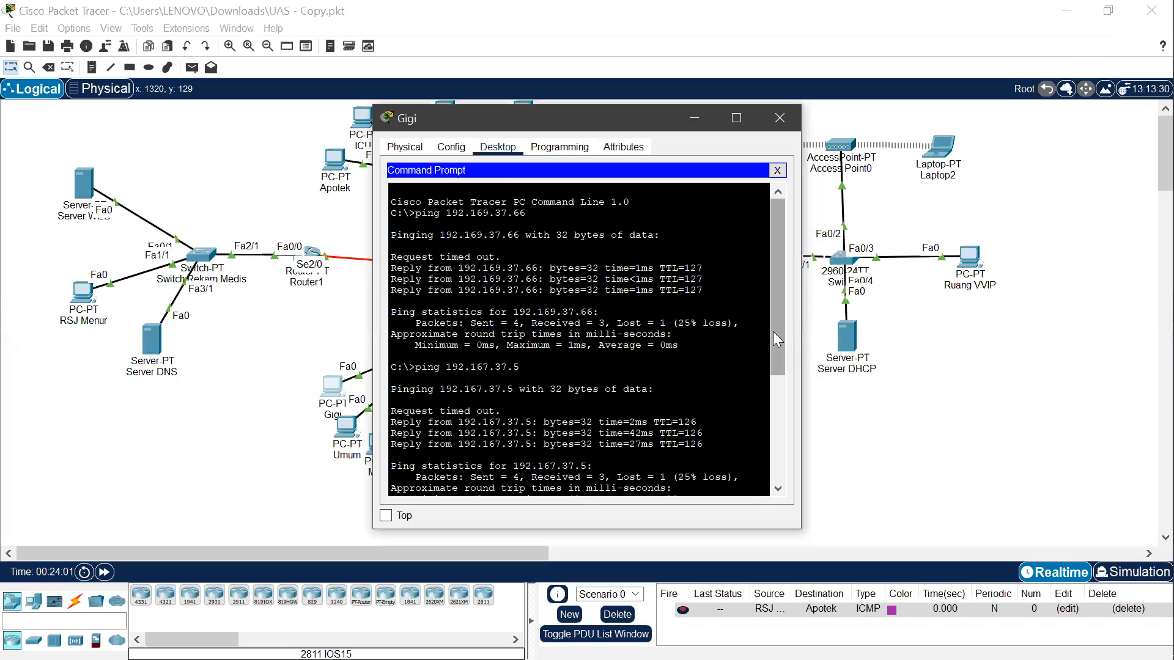
Step: Ping 192.169.37.66 from PC Gigi's Command Prompt
{"action": "left_click_drag", "start_coordinate": [772, 332], "coordinate": [756, 536]}
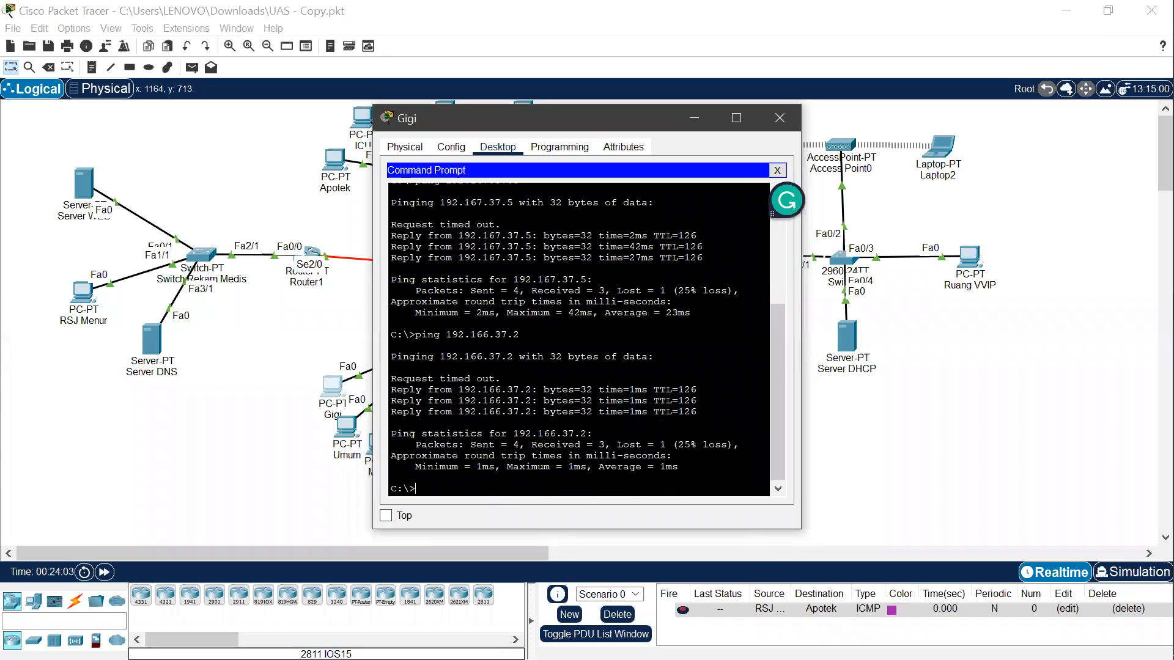
{"action": "type", "text": "ping"}
{"action": "type", "text": "192.169"}
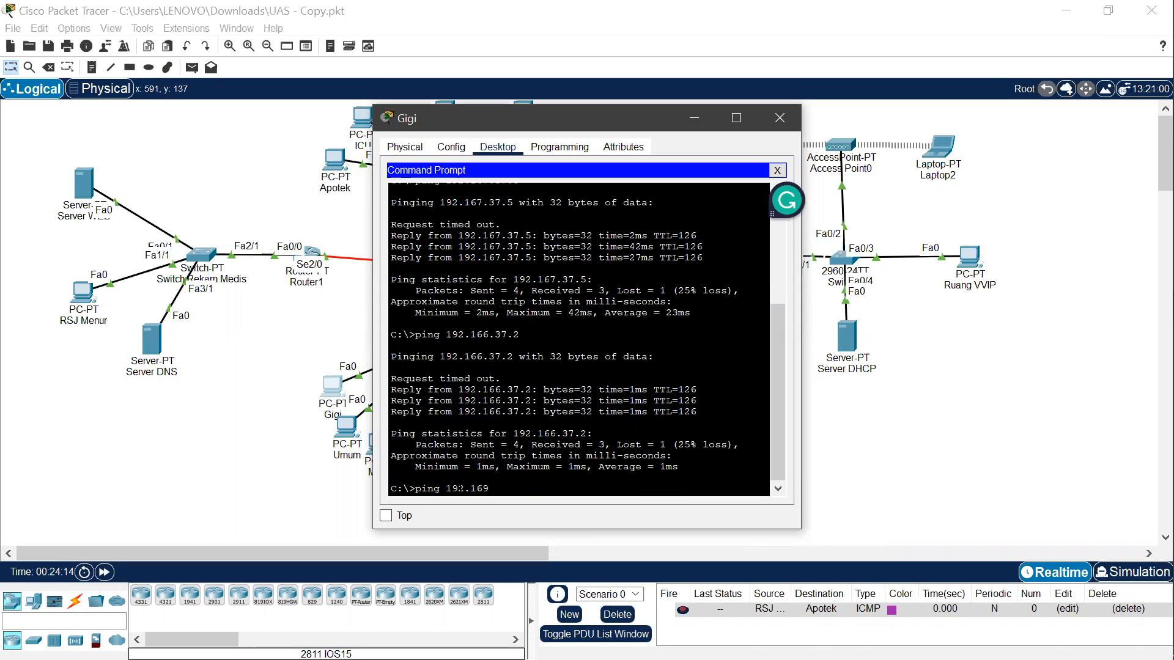
{"action": "type", "text": ".37.66"}
{"action": "key", "text": "Return"}
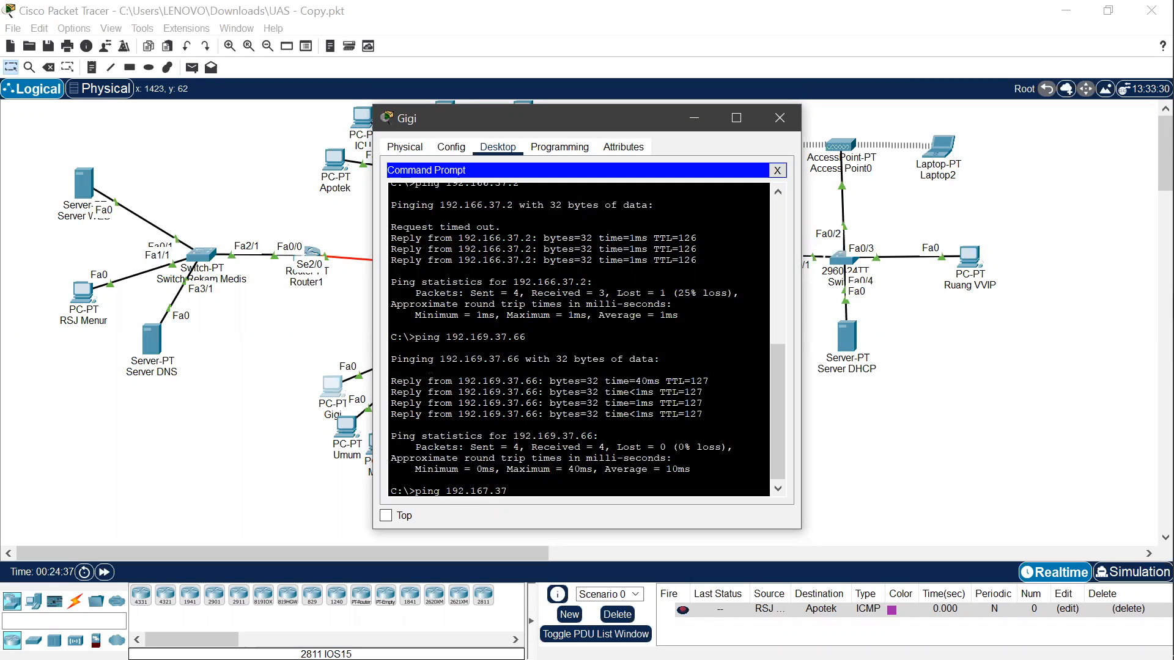
Step: Ping 192.167.37.5 and 192.166.37.2 from PC Gigi
{"action": "type", "text": "5"}
{"action": "key", "text": "Return"}
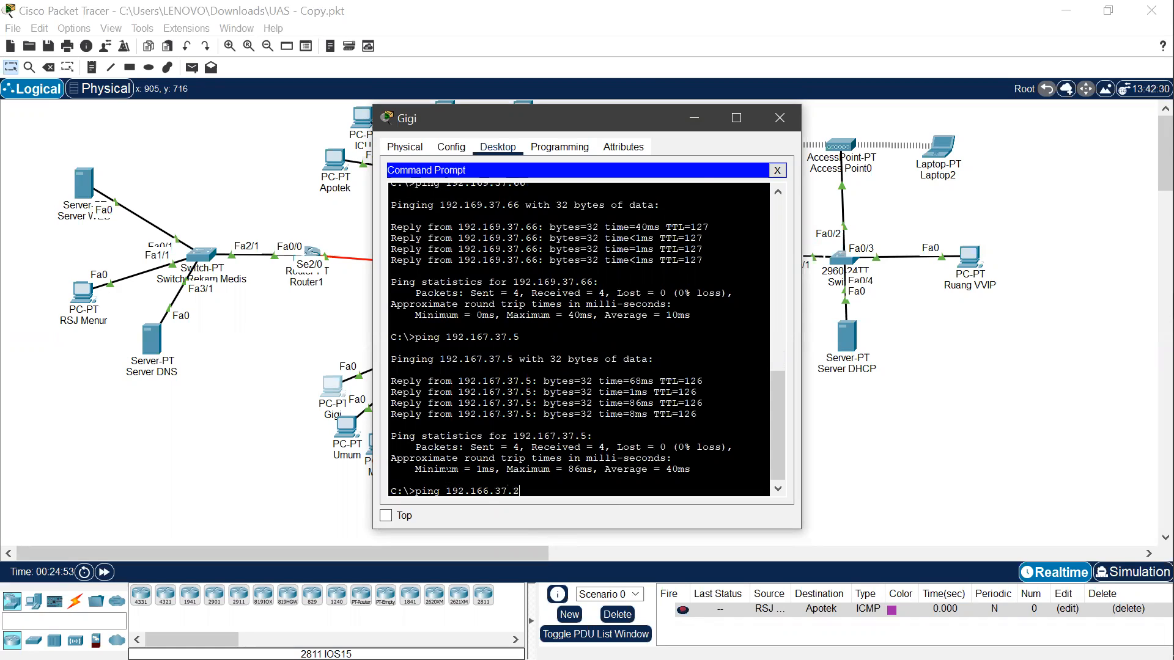
{"action": "key", "text": "Return"}
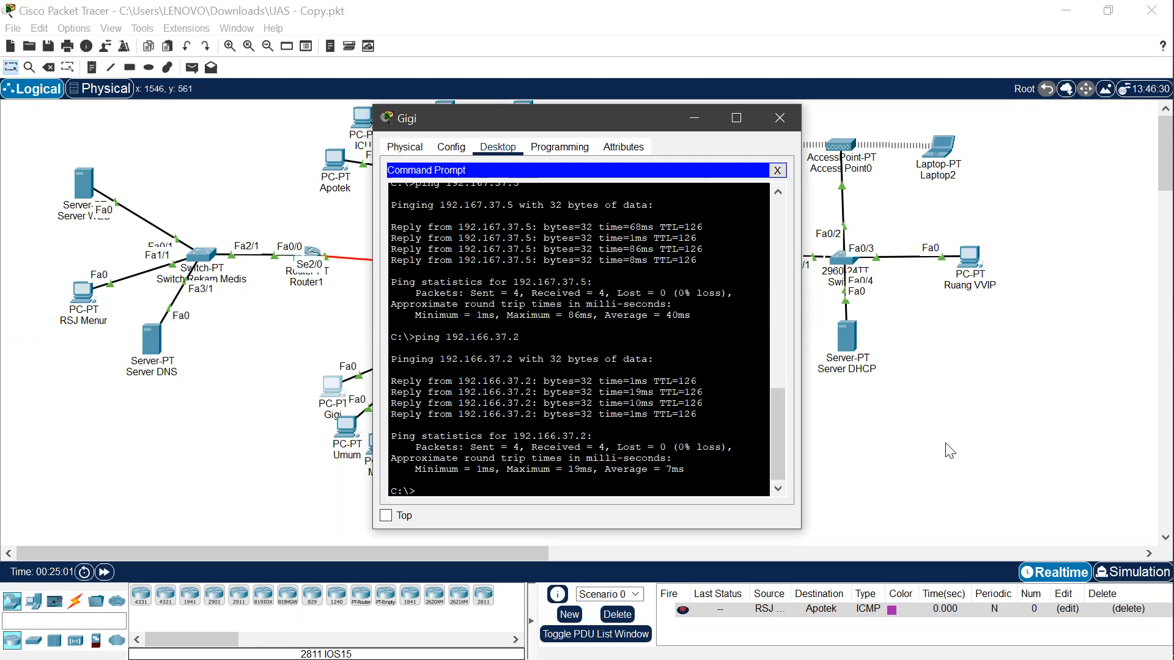
Step: Check the packet list in the Word report, return to Packet Tracer and close the Gigi, Router1 and Router2 windows
{"action": "mouse_move", "coordinate": [1172, 309]}
{"action": "left_click", "coordinate": [1144, 135]}
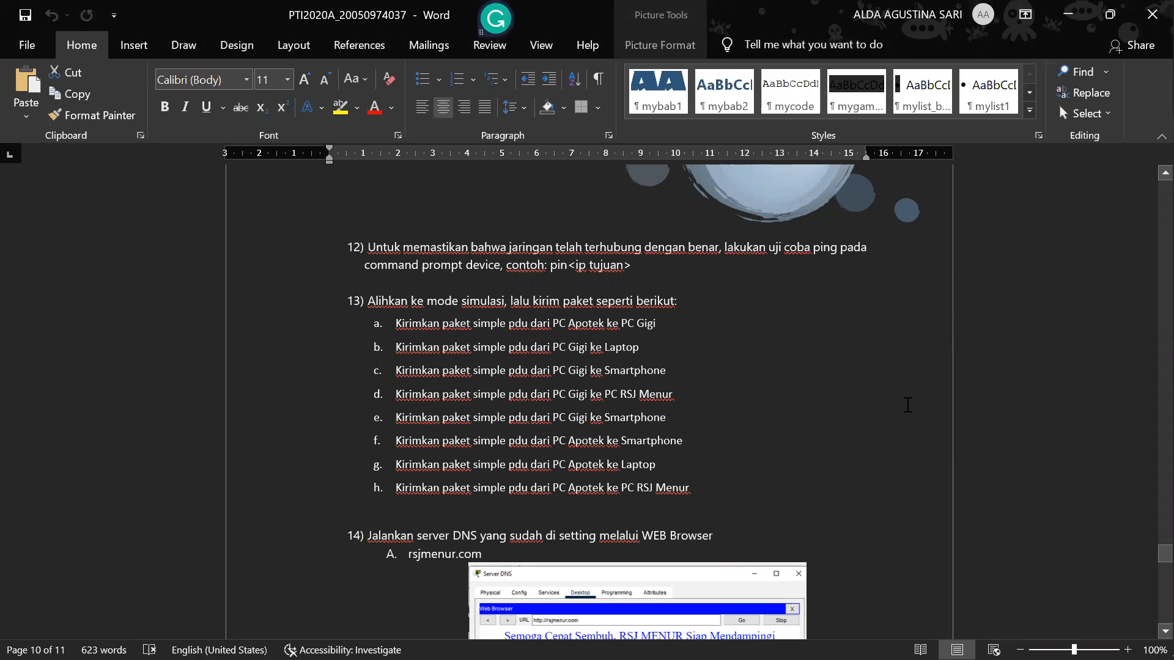
{"action": "mouse_move", "coordinate": [1144, 310]}
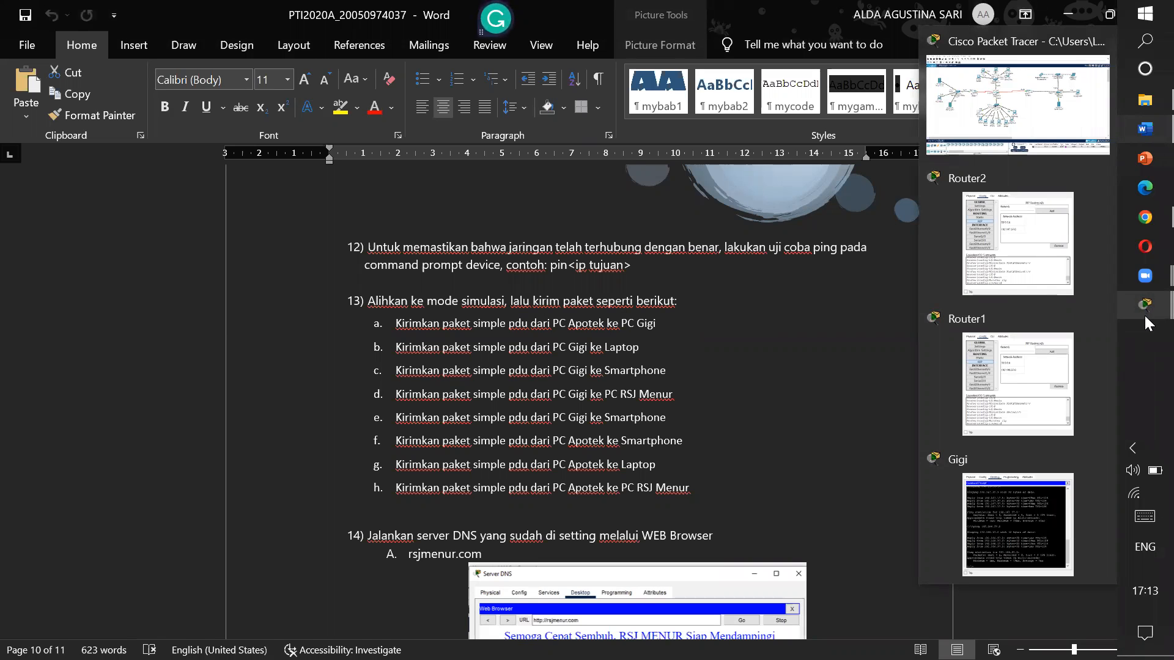
{"action": "left_click", "coordinate": [1101, 463]}
{"action": "left_click", "coordinate": [1101, 386]}
{"action": "left_click", "coordinate": [1104, 309]}
{"action": "left_click", "coordinate": [1088, 288]}
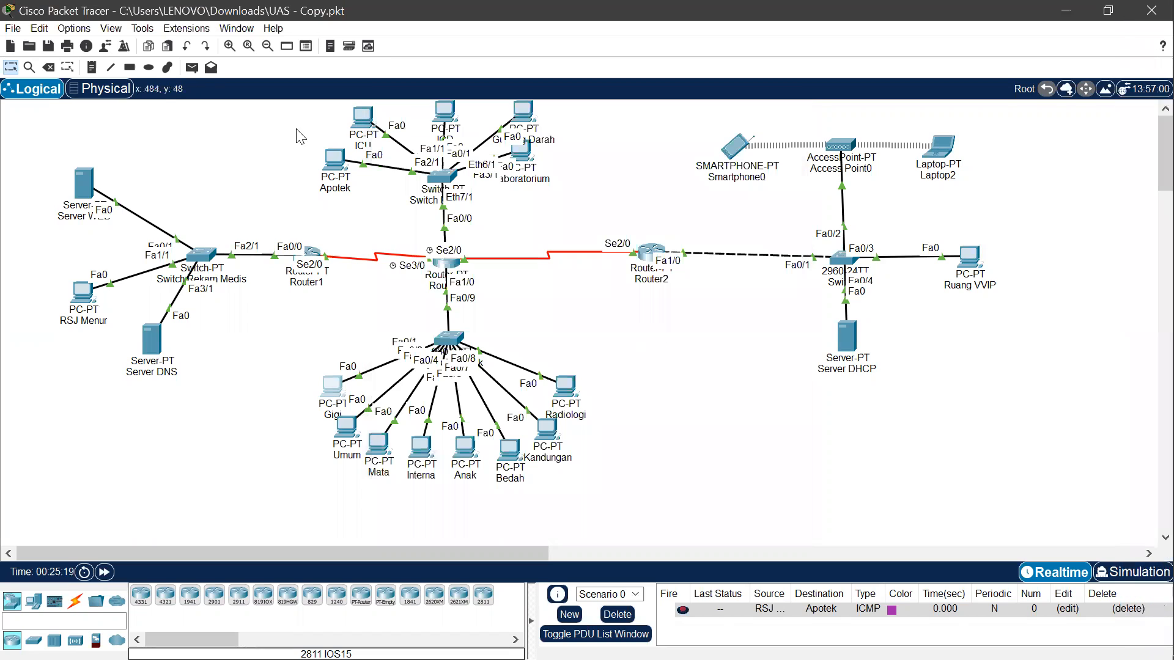
Step: Send a simple PDU from PC Apotek to PC Gigi
{"action": "left_click", "coordinate": [195, 71]}
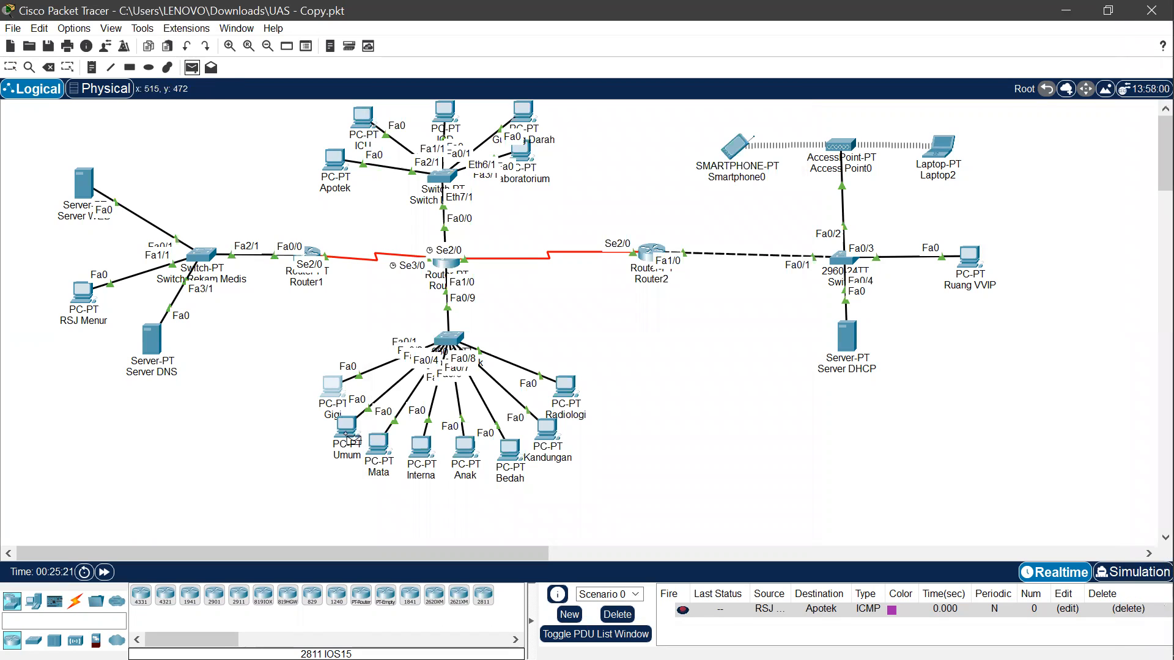
{"action": "left_click", "coordinate": [335, 161]}
{"action": "left_click", "coordinate": [333, 383]}
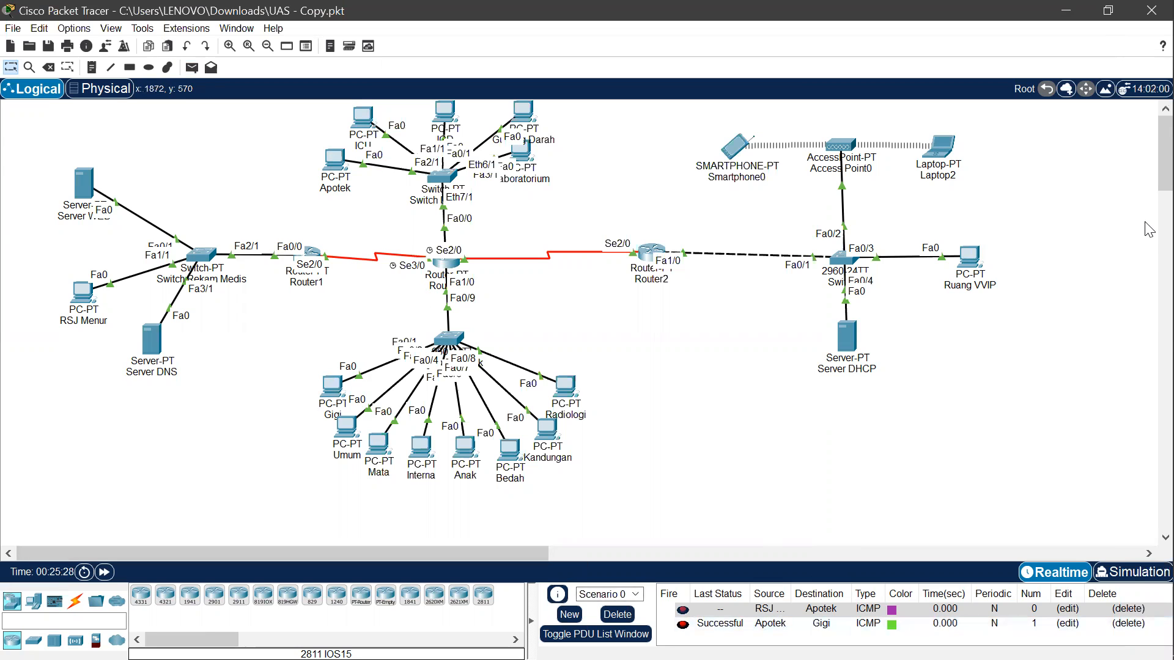
Step: Check the Word report, send a simple PDU from PC Gigi to Laptop2 in Packet Tracer, and clear the scenario's PDU list
{"action": "mouse_move", "coordinate": [1149, 227]}
{"action": "left_click", "coordinate": [1145, 130]}
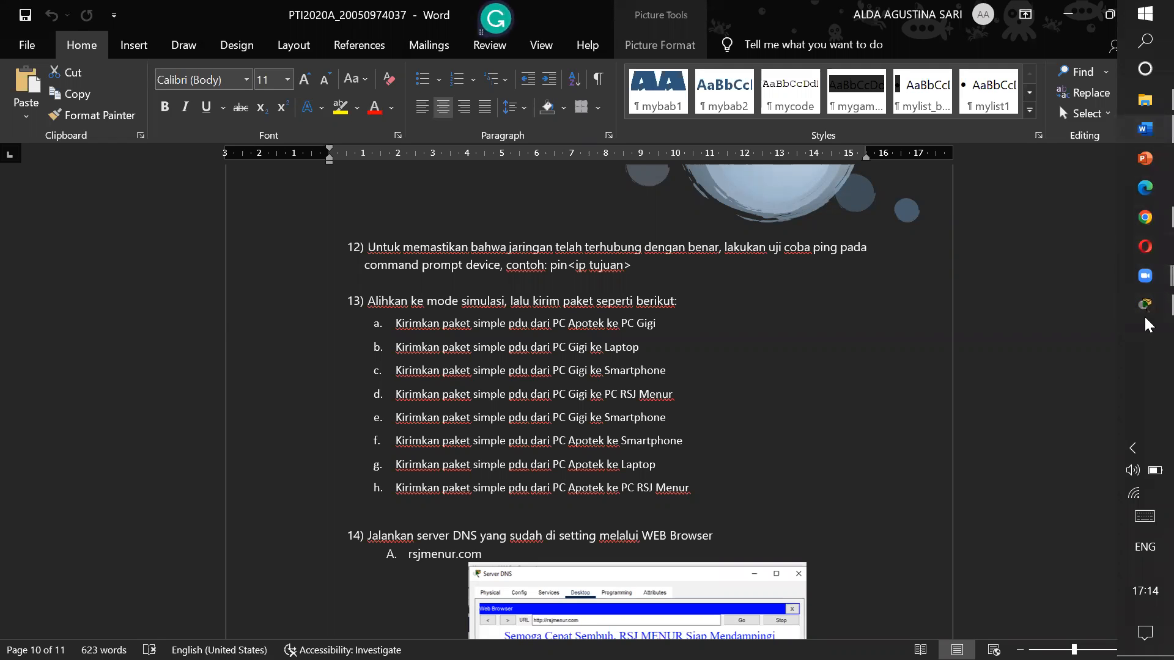
{"action": "left_click", "coordinate": [1144, 313]}
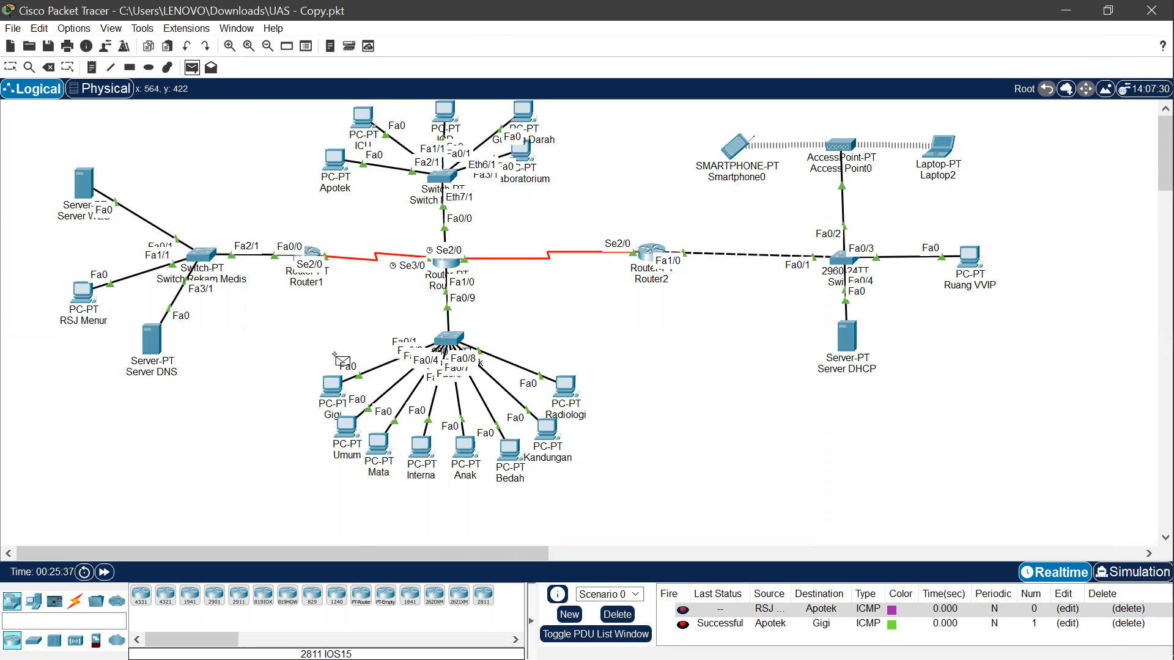
{"action": "left_click", "coordinate": [192, 68]}
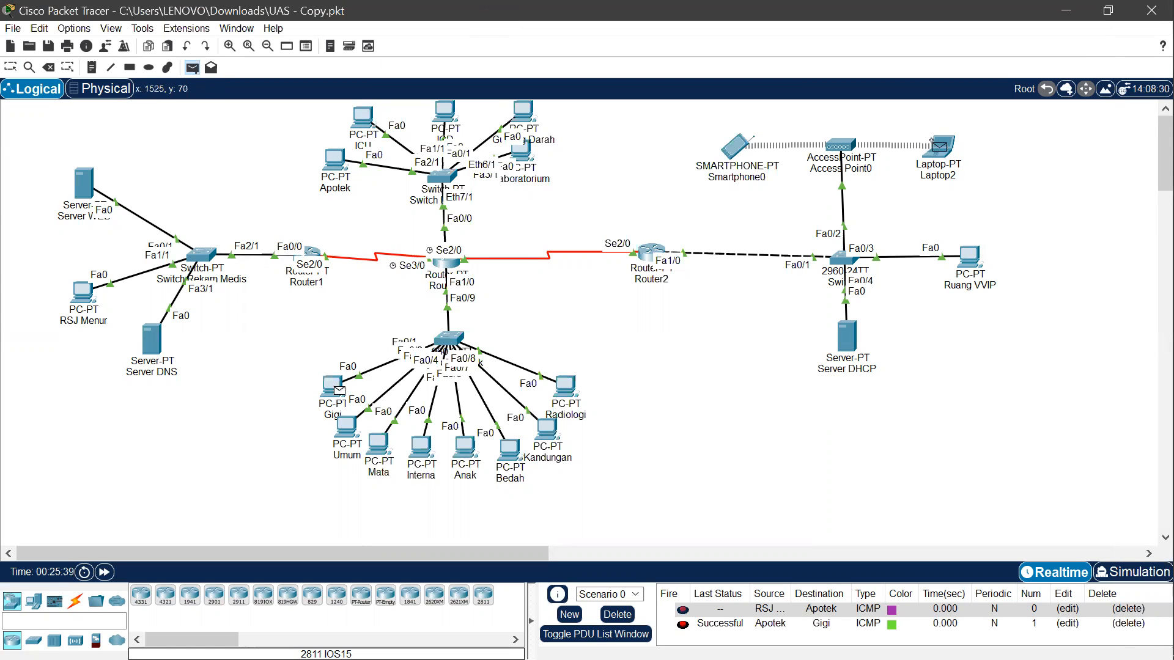
{"action": "left_click", "coordinate": [935, 145]}
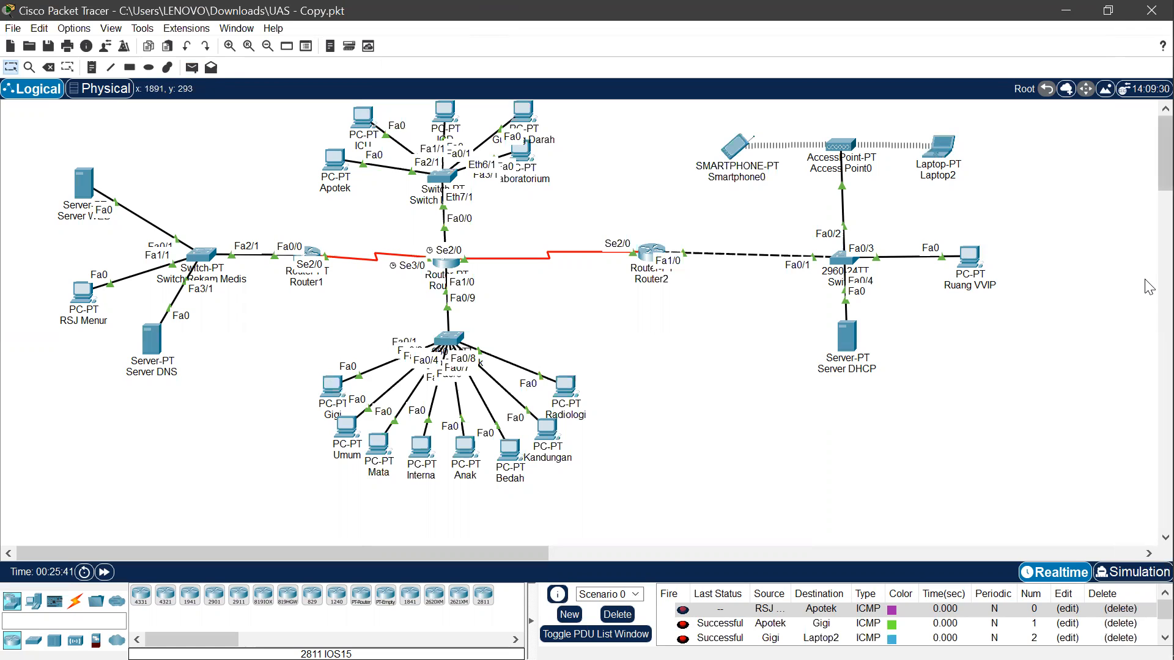
{"action": "left_click", "coordinate": [616, 614]}
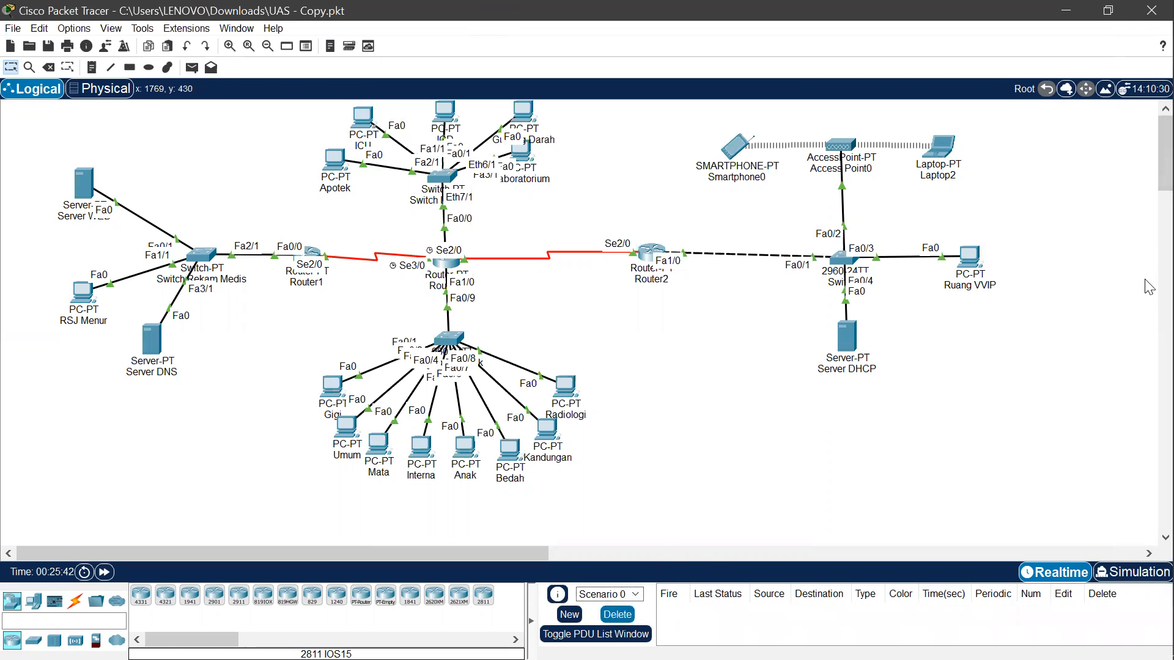
Step: Check the Word report for the next packet, return to Packet Tracer and send a simple PDU from PC Gigi to Smartphone0
{"action": "mouse_move", "coordinate": [1170, 275]}
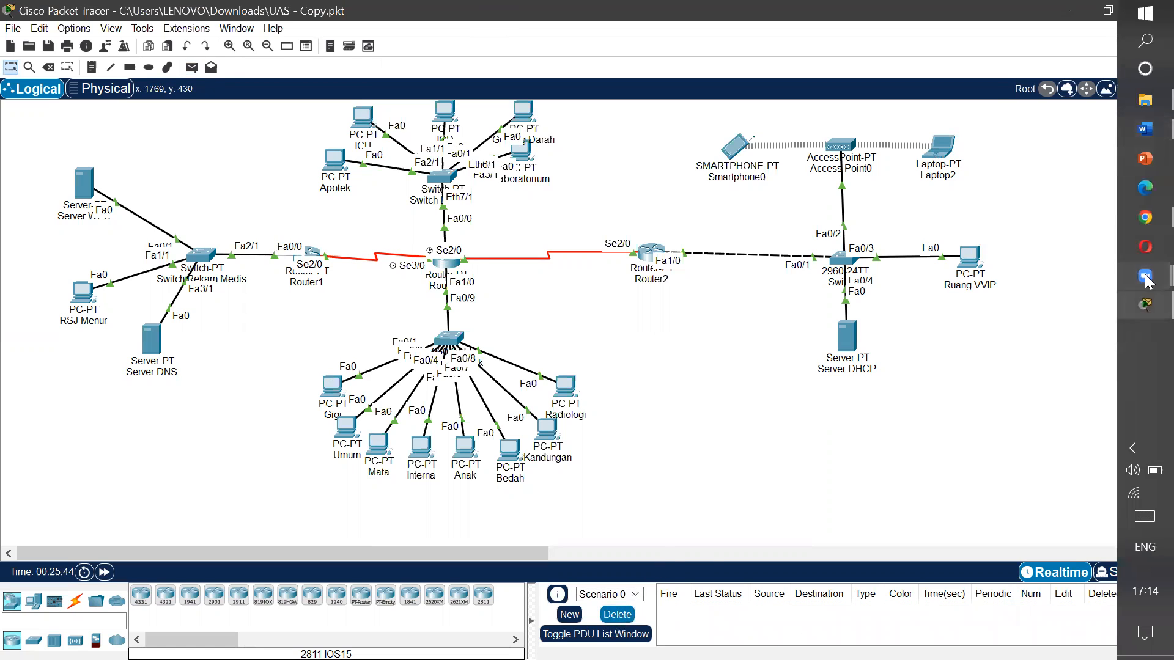
{"action": "left_click", "coordinate": [1145, 128]}
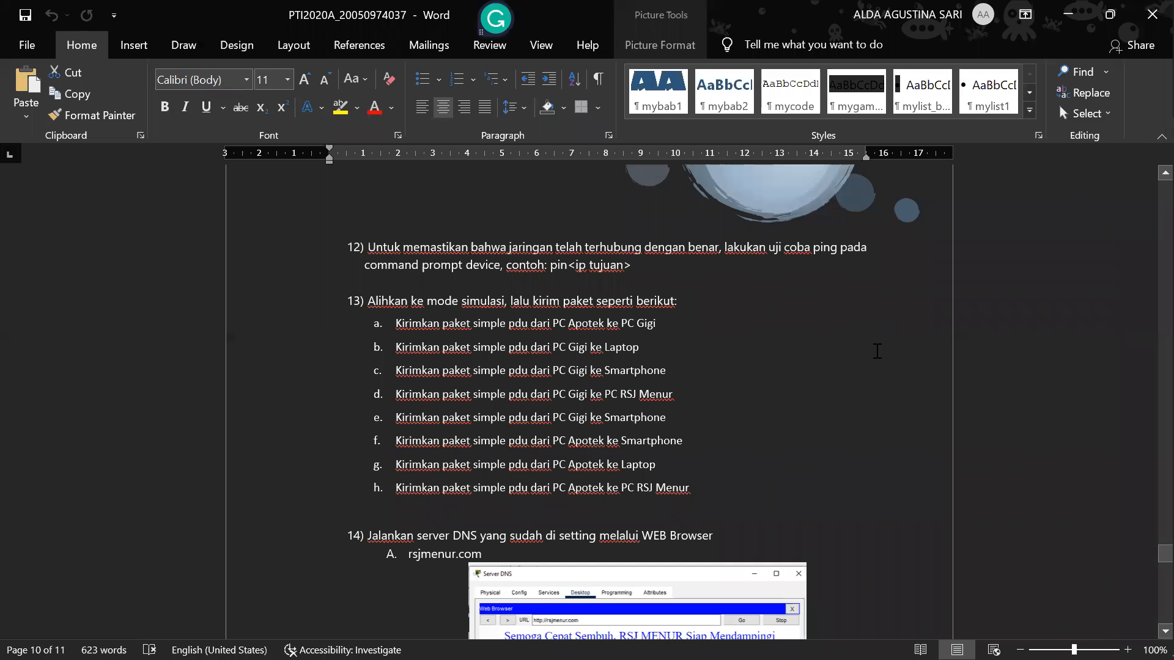
{"action": "mouse_move", "coordinate": [1147, 340]}
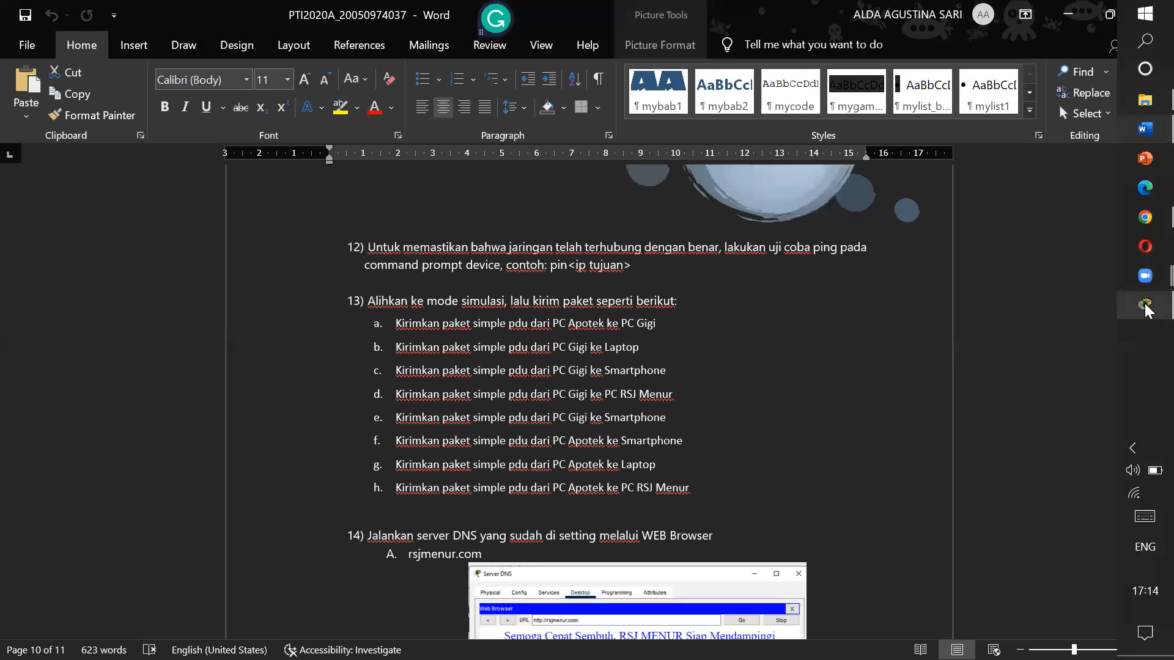
{"action": "left_click", "coordinate": [1145, 305]}
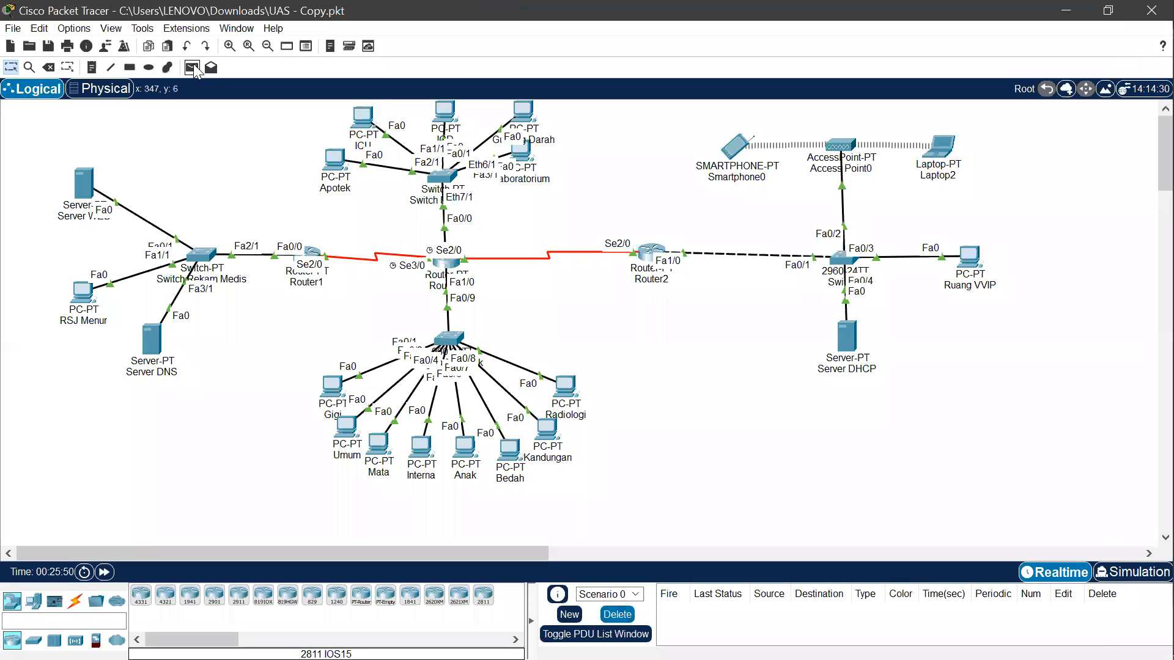
{"action": "left_click", "coordinate": [191, 68]}
{"action": "left_click", "coordinate": [332, 385]}
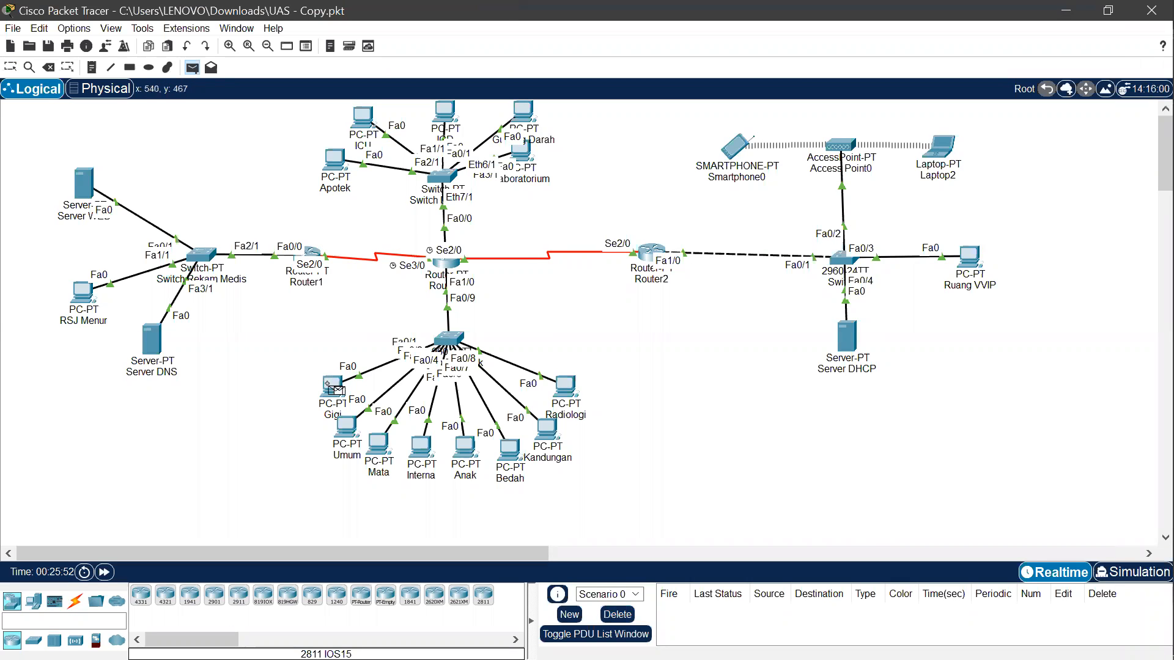
{"action": "left_click", "coordinate": [737, 145]}
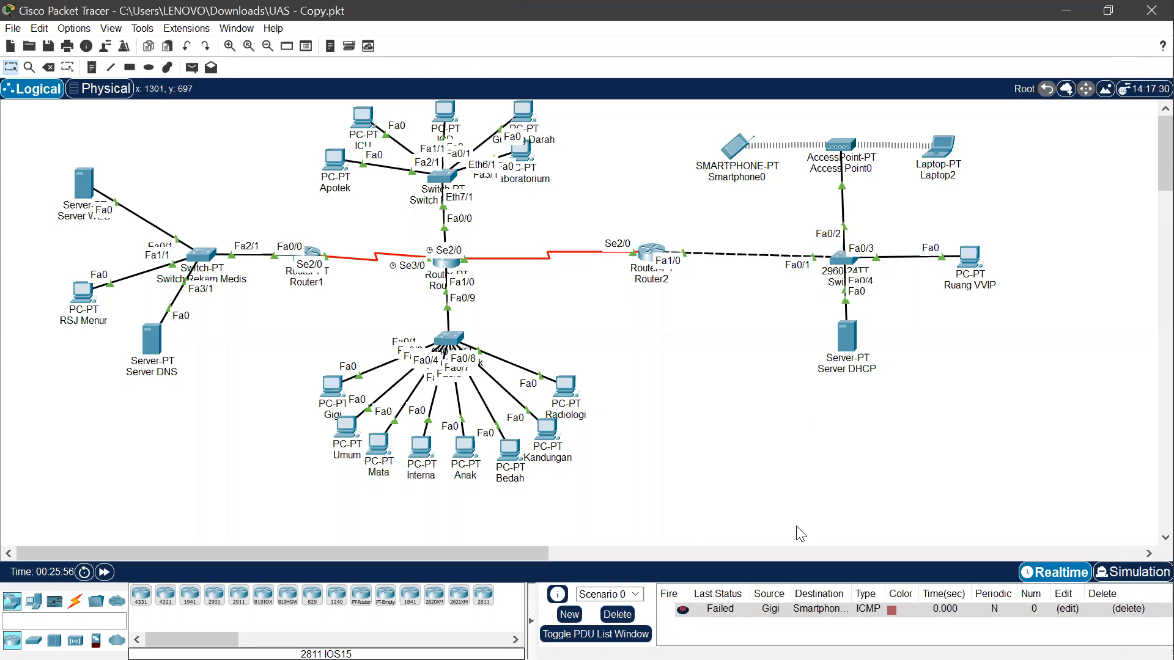
Step: Send a second simple PDU from PC Gigi to Smartphone0
{"action": "left_click", "coordinate": [191, 67]}
{"action": "left_click", "coordinate": [328, 383]}
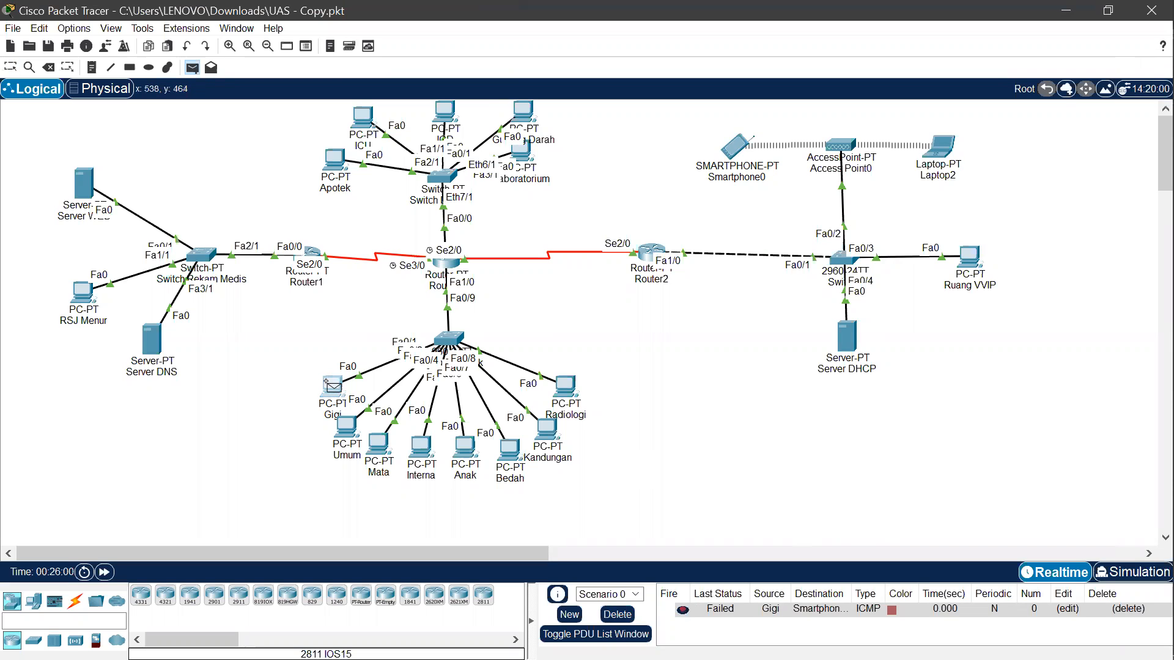
{"action": "left_click", "coordinate": [737, 149]}
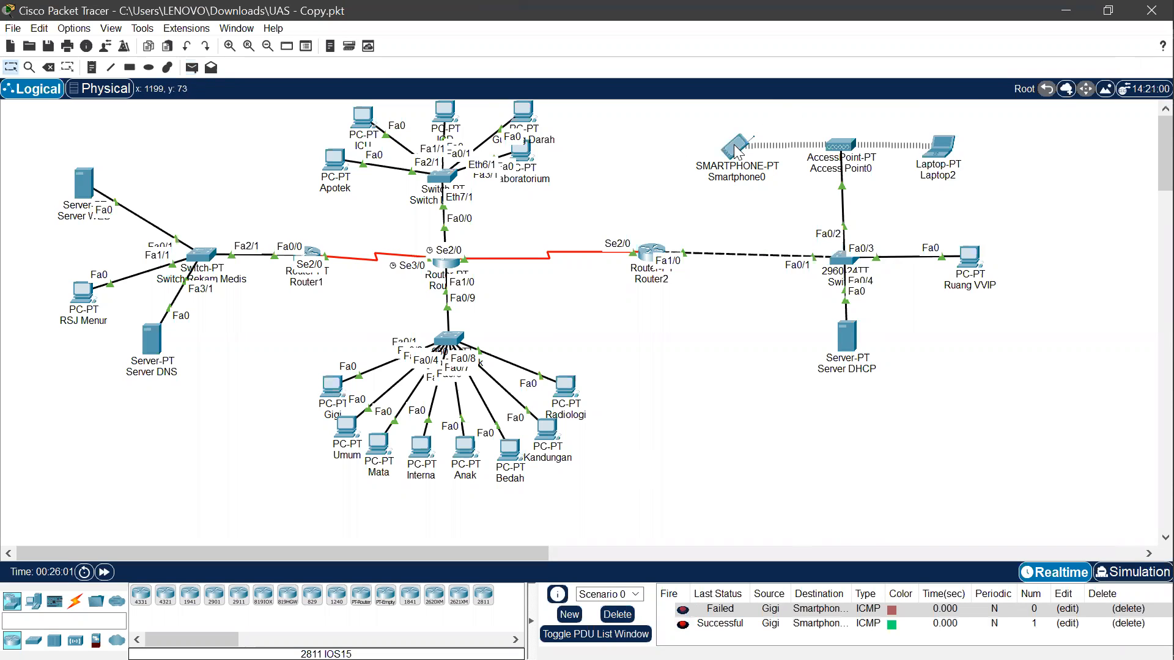
Step: Check the Word report, send a simple PDU from PC Gigi to PC RSJ Menur in Packet Tracer, and clear the scenario's PDU list
{"action": "mouse_move", "coordinate": [1161, 220]}
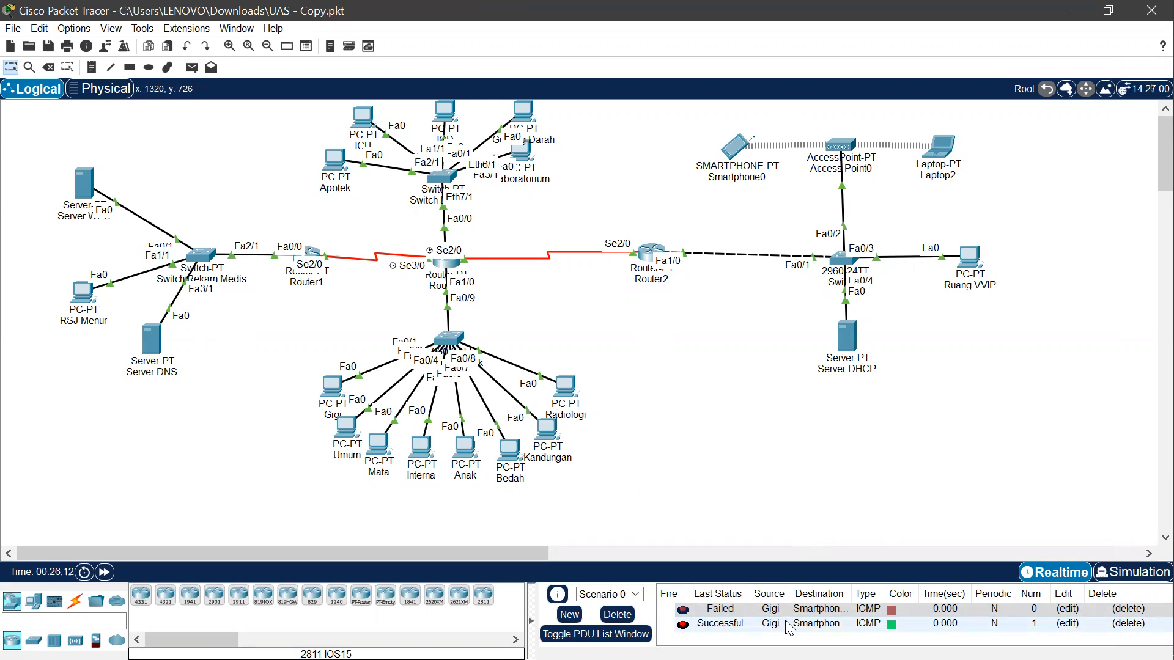
{"action": "mouse_move", "coordinate": [1168, 275]}
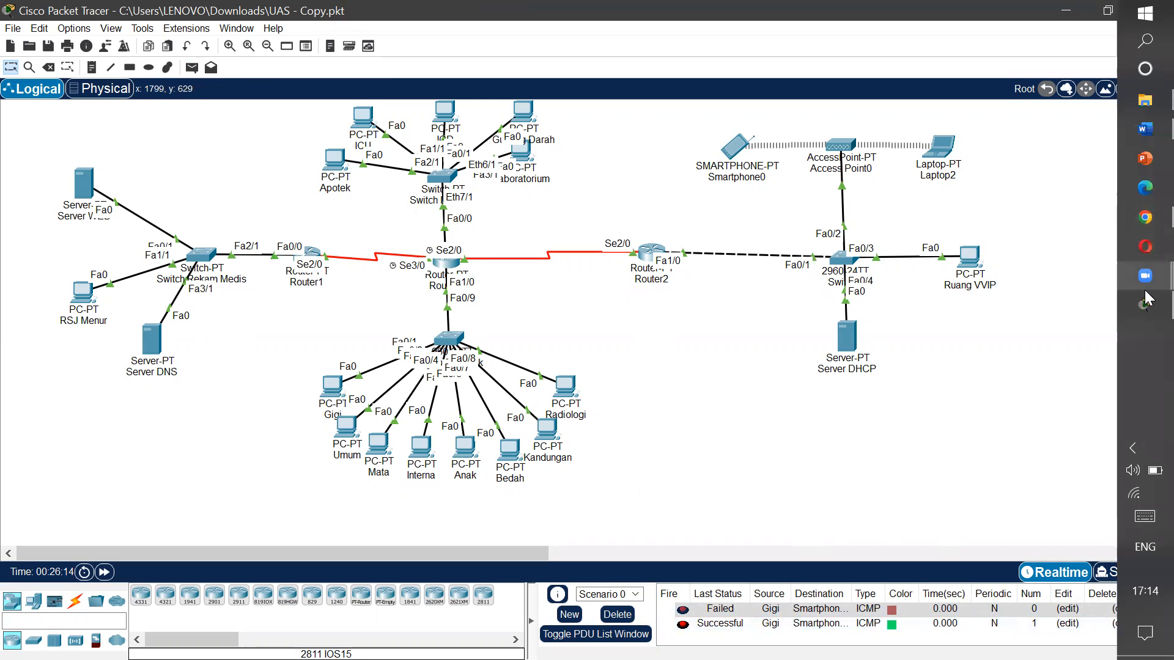
{"action": "left_click", "coordinate": [1147, 131]}
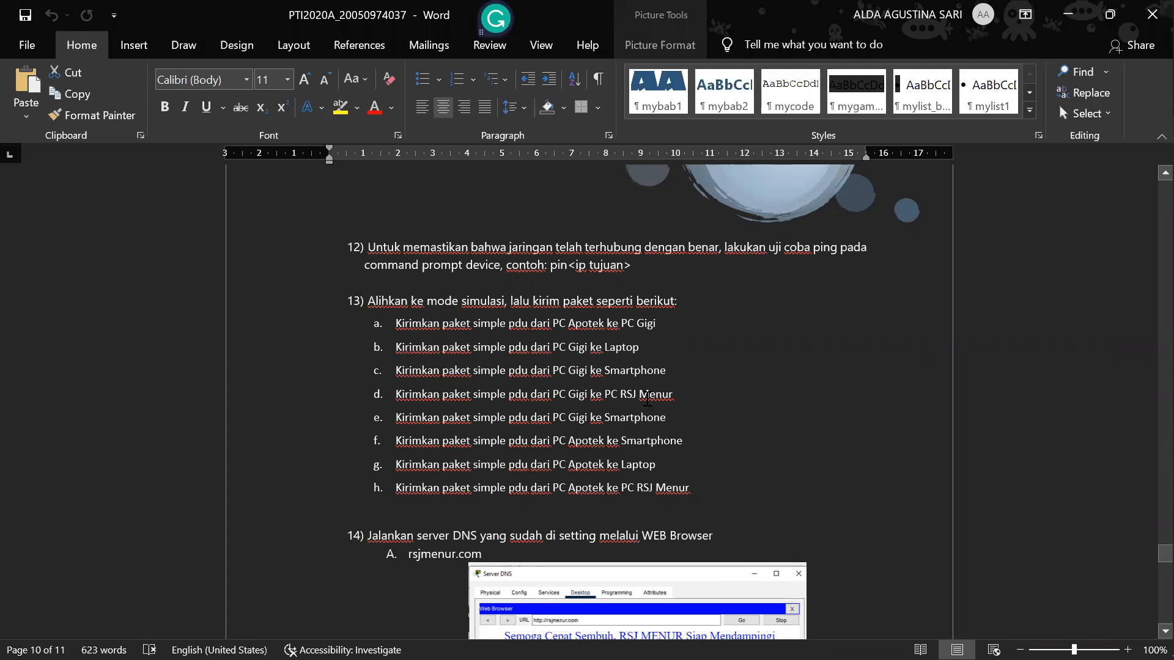
{"action": "mouse_move", "coordinate": [1148, 344]}
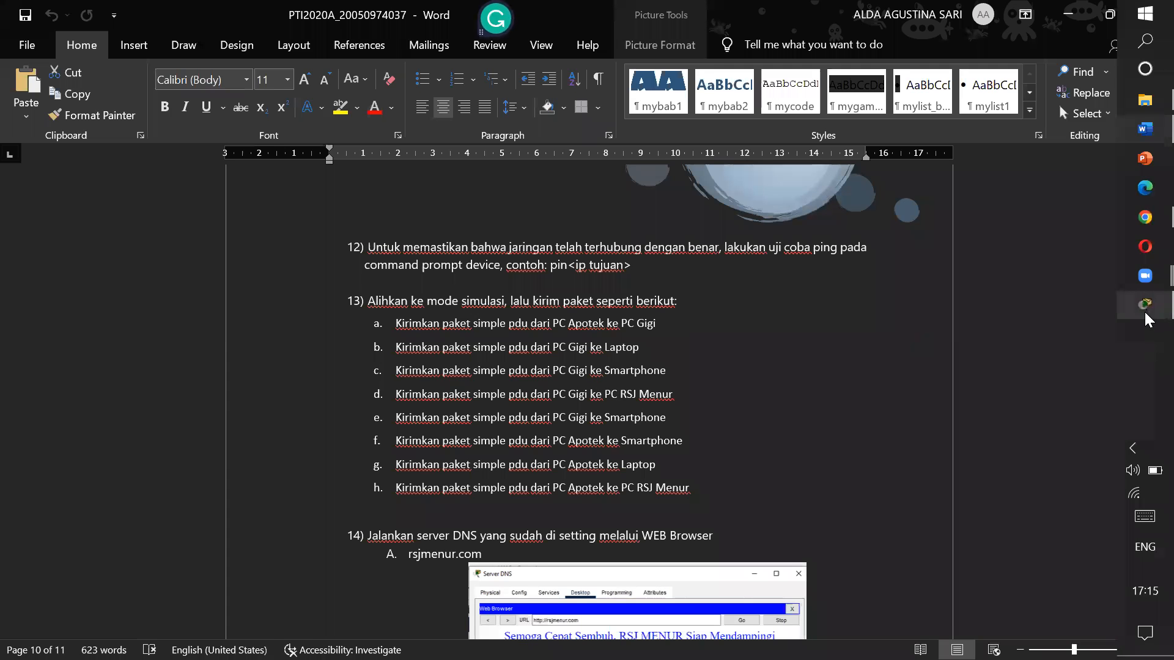
{"action": "left_click", "coordinate": [1144, 308]}
{"action": "left_click", "coordinate": [192, 68]}
{"action": "left_click", "coordinate": [333, 386]}
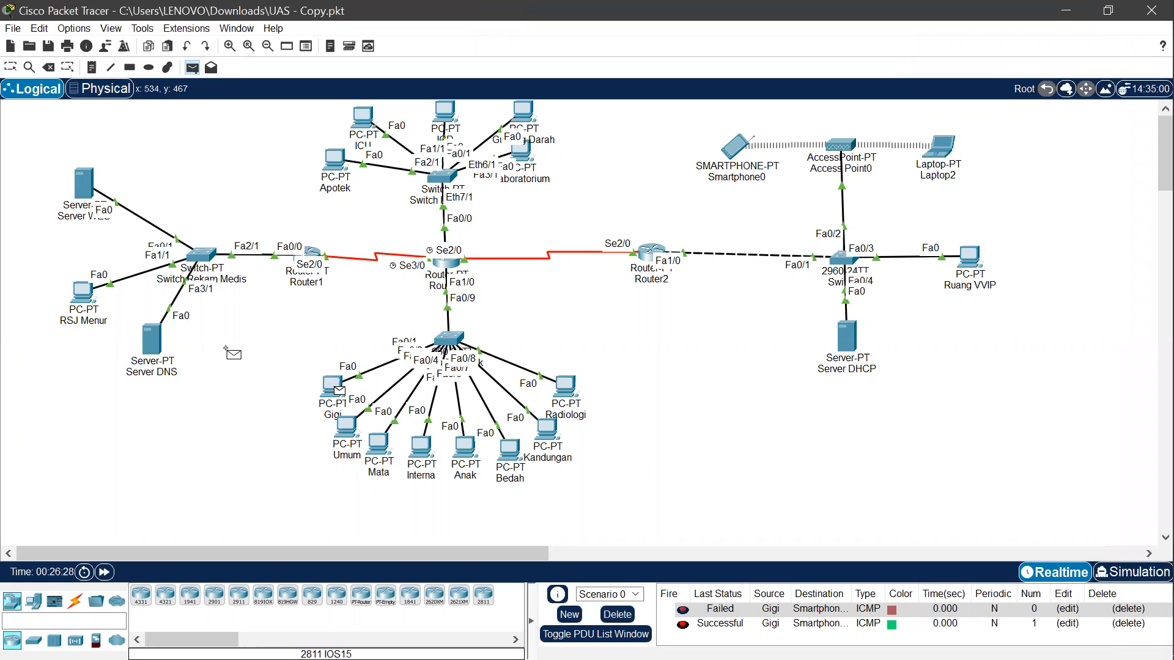
{"action": "left_click", "coordinate": [83, 292]}
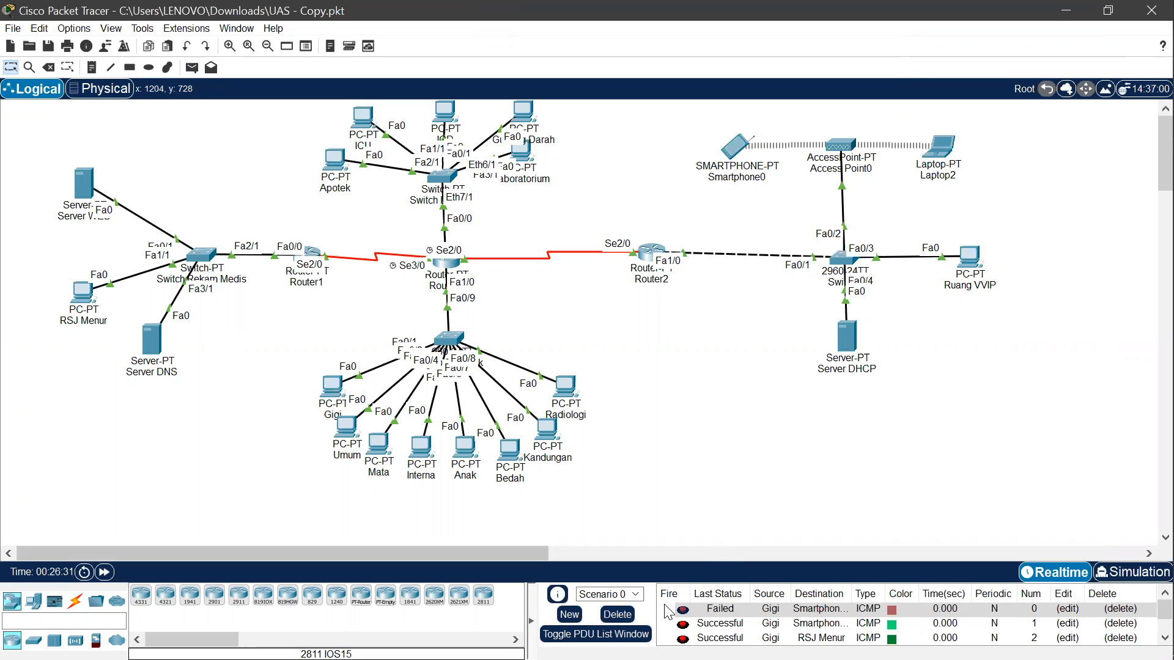
{"action": "left_click", "coordinate": [617, 615]}
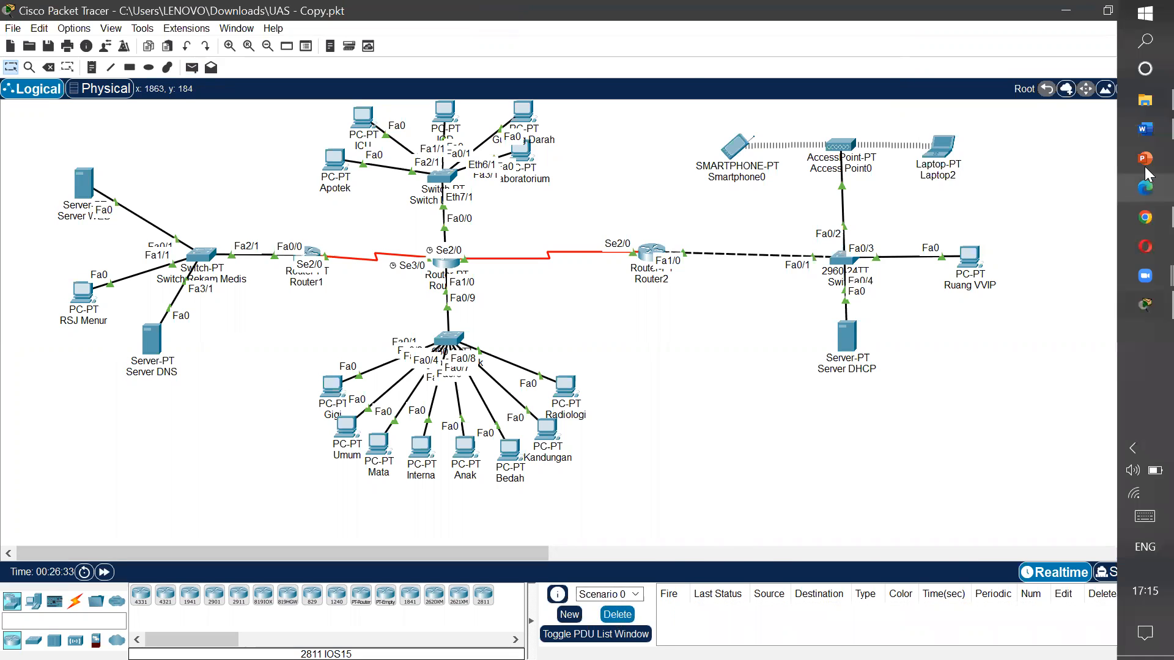
Step: Check item 13 in the Word report, return to Packet Tracer and send a simple PDU from PC Apotek to Smartphone0
{"action": "left_click", "coordinate": [1145, 129]}
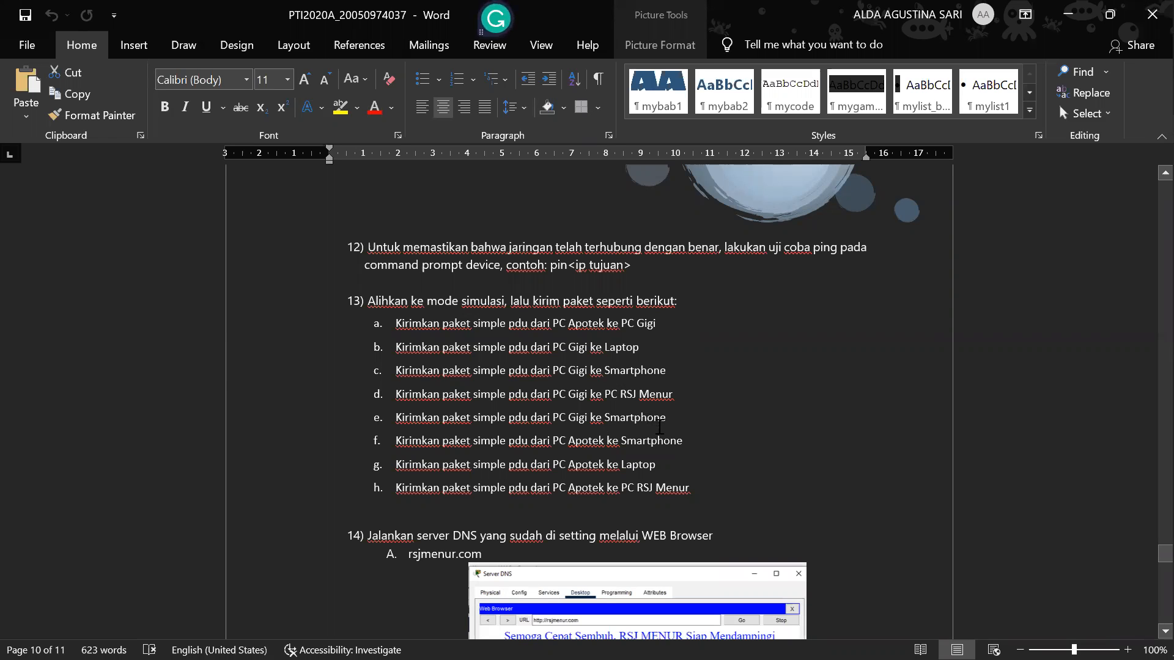
{"action": "mouse_move", "coordinate": [1149, 306]}
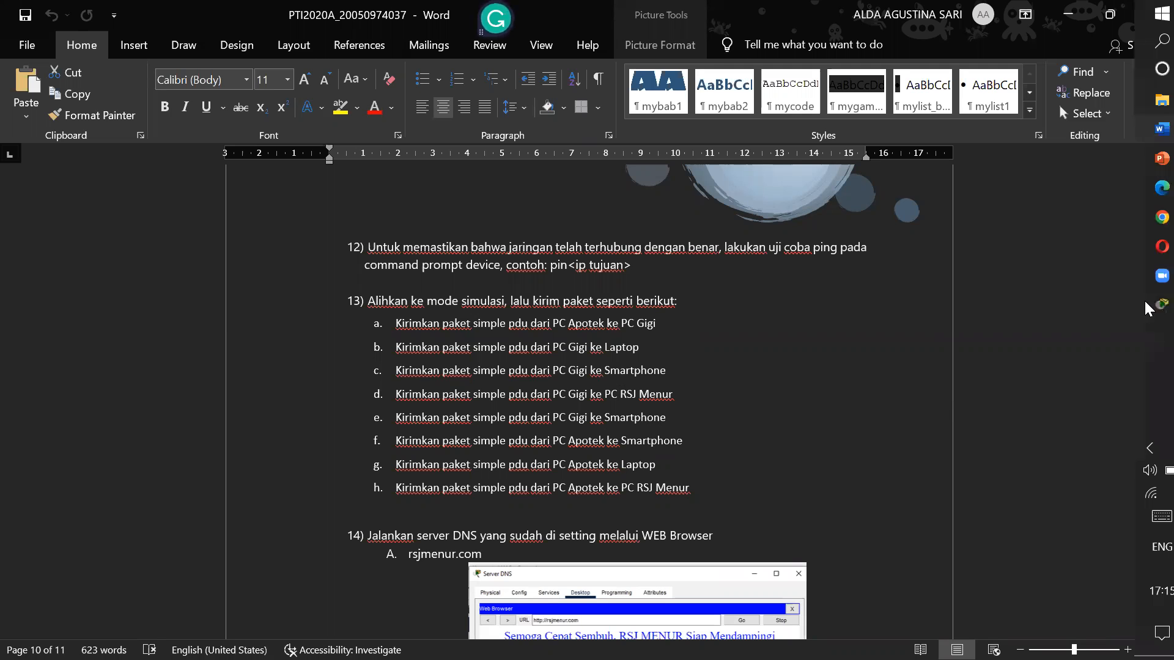
{"action": "left_click", "coordinate": [1145, 129]}
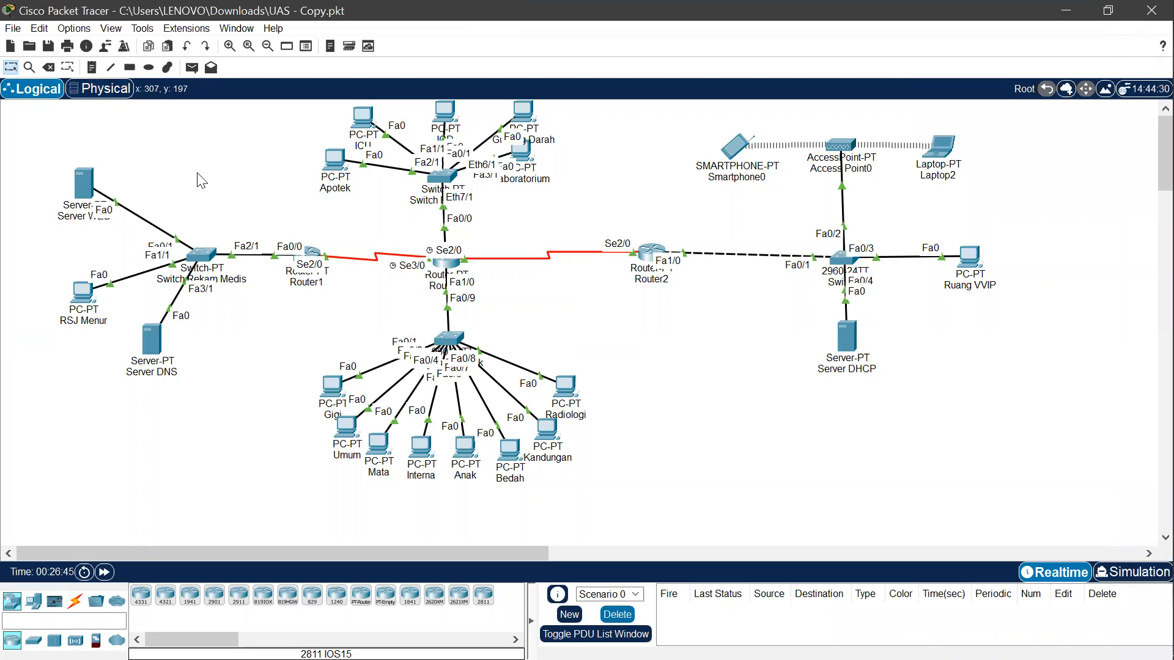
{"action": "left_click", "coordinate": [191, 67]}
{"action": "left_click", "coordinate": [338, 160]}
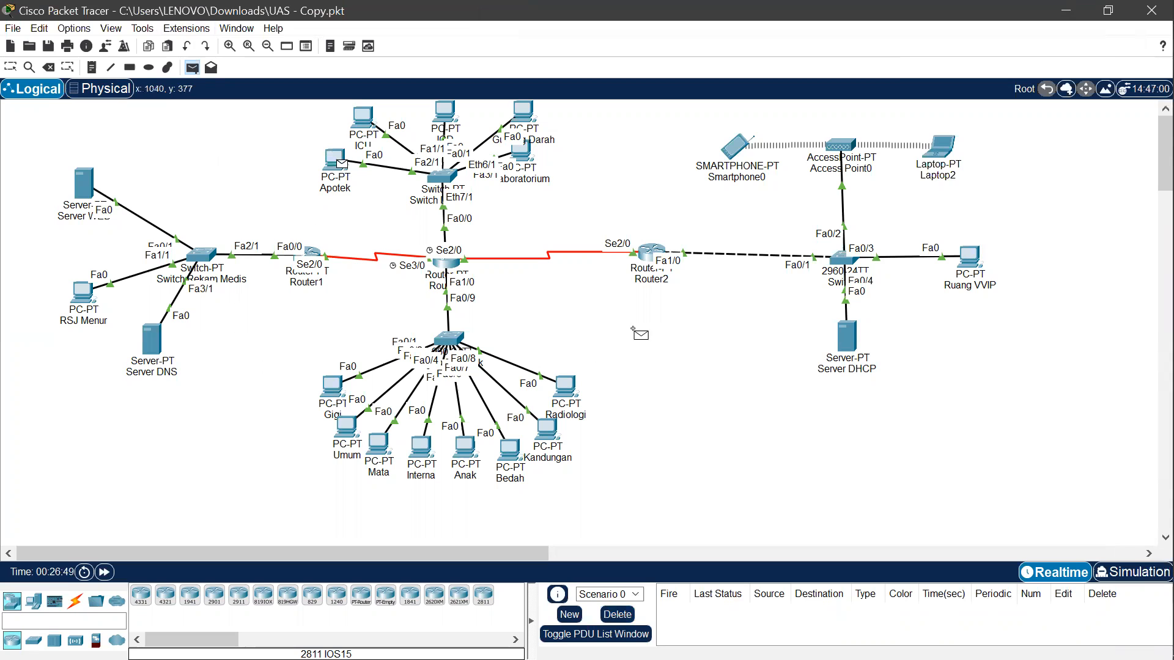
{"action": "left_click", "coordinate": [736, 146]}
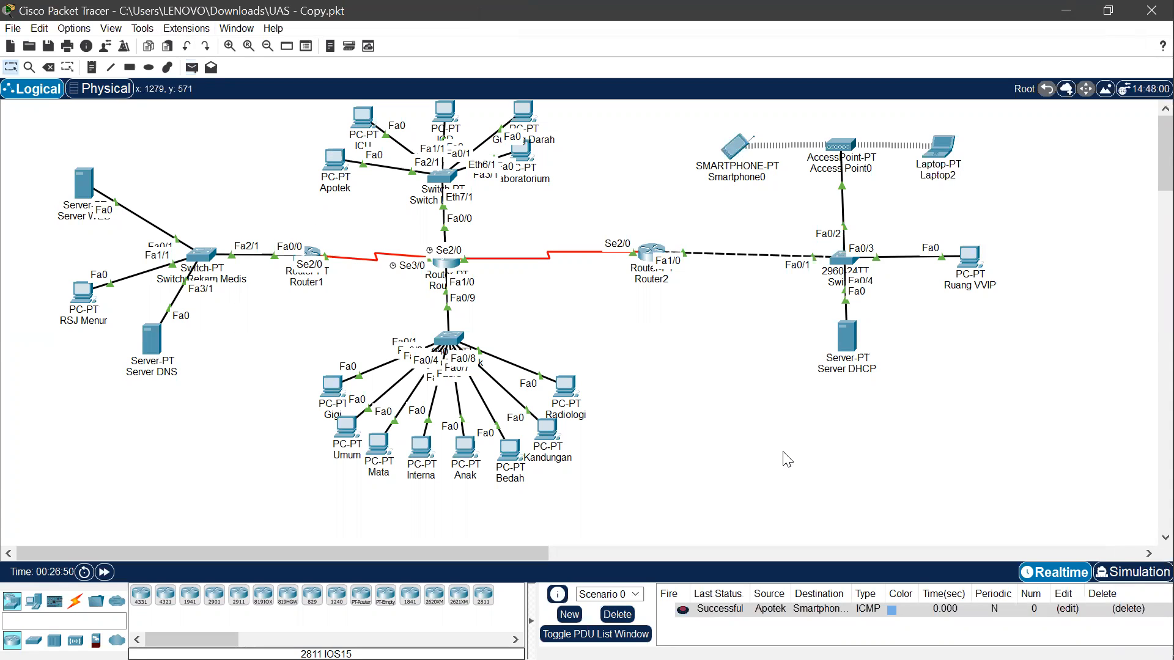
Step: Check item 13 in the Word report, return to Packet Tracer and send a simple PDU from PC Apotek to Laptop2
{"action": "left_click", "coordinate": [1146, 130]}
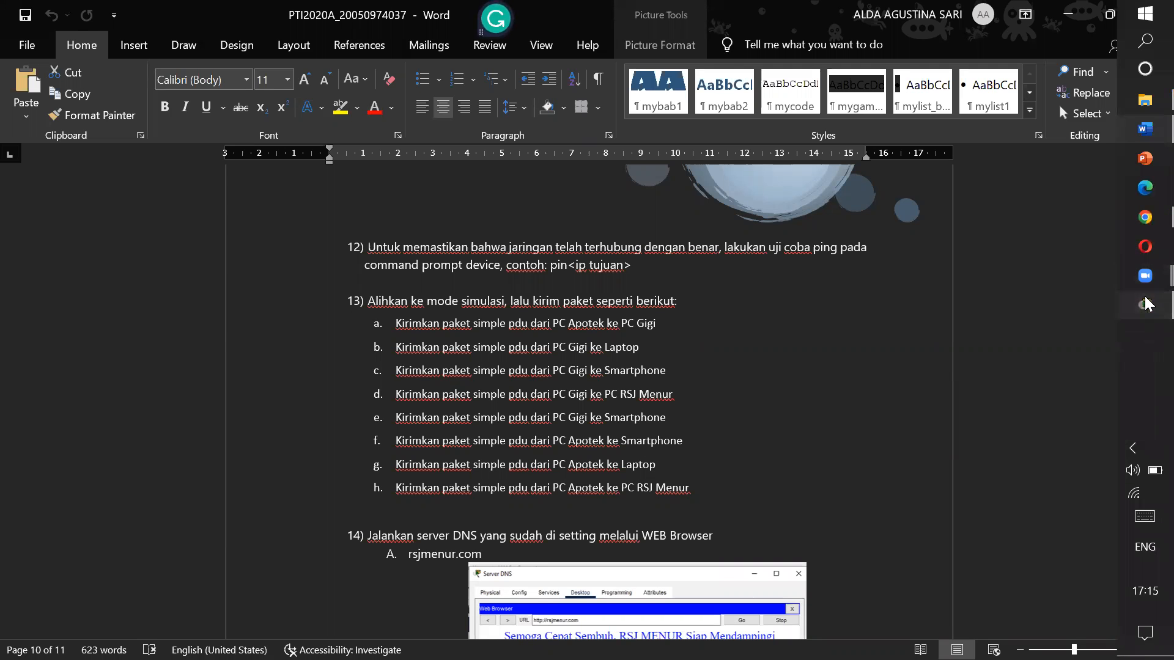
{"action": "left_click", "coordinate": [1144, 299]}
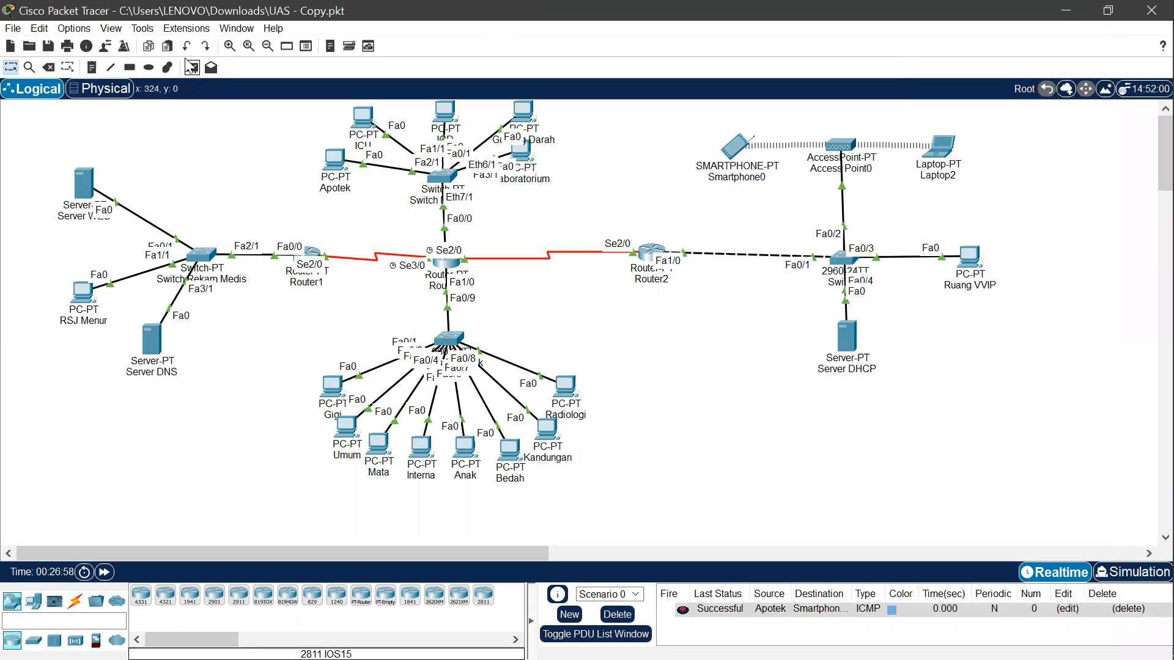
{"action": "left_click", "coordinate": [192, 68]}
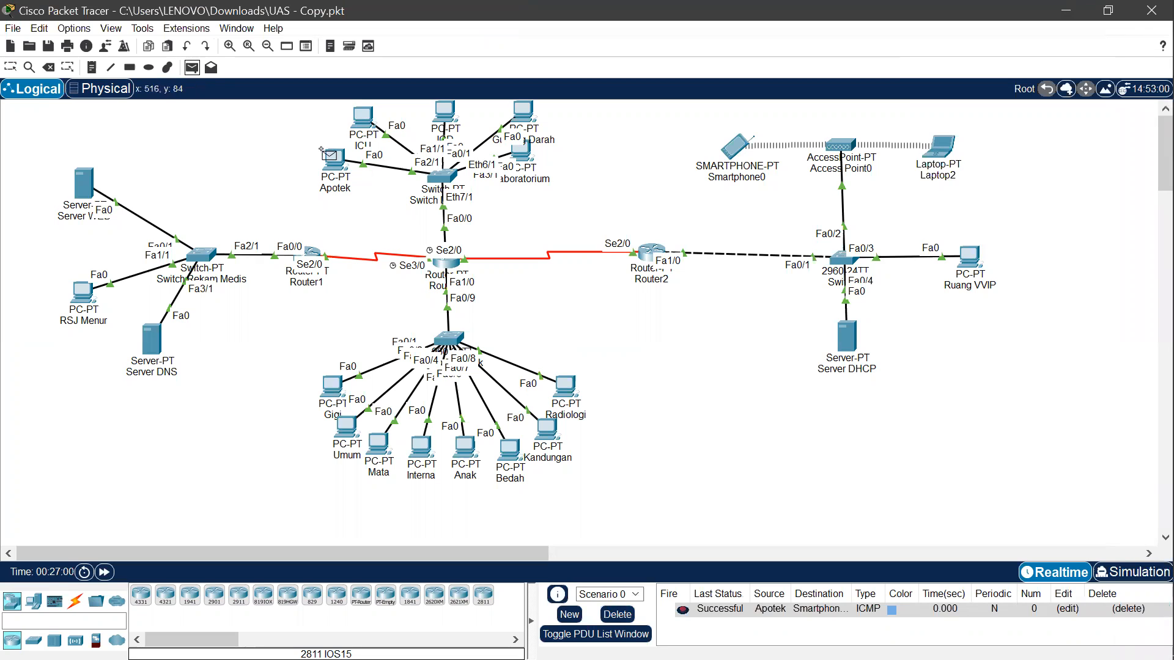
{"action": "left_click", "coordinate": [335, 161]}
{"action": "left_click", "coordinate": [939, 145]}
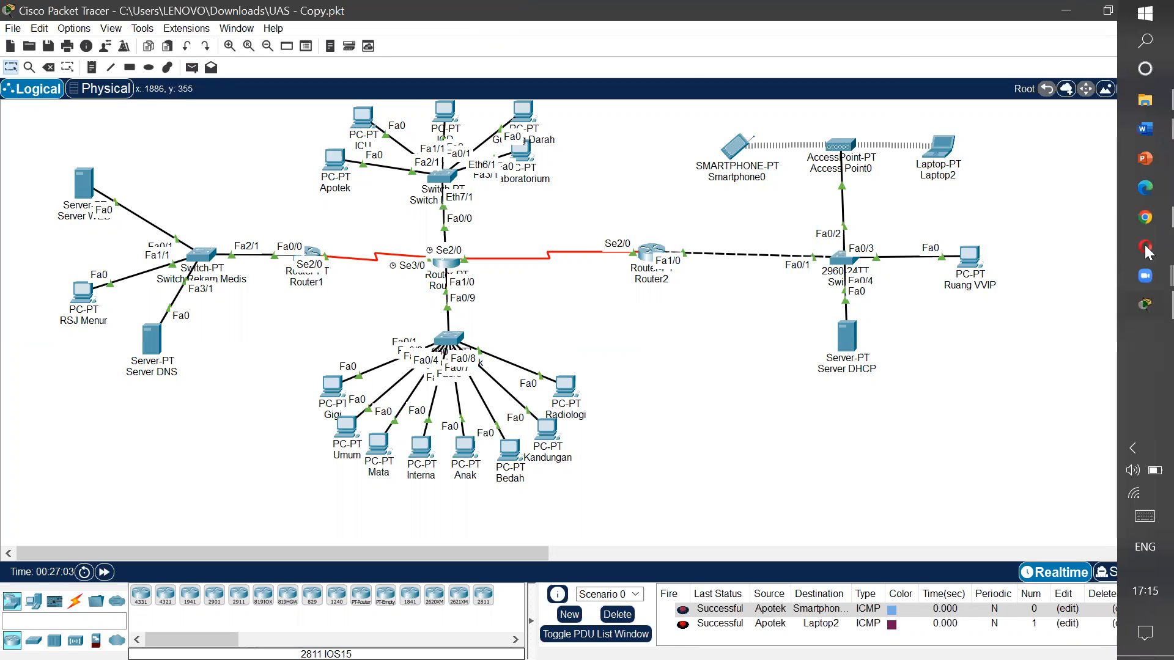
Step: Check the Word report, send a simple PDU from PC Apotek to PC RSJ Menur in Packet Tracer, and clear the scenario's PDU list
{"action": "left_click", "coordinate": [1144, 129]}
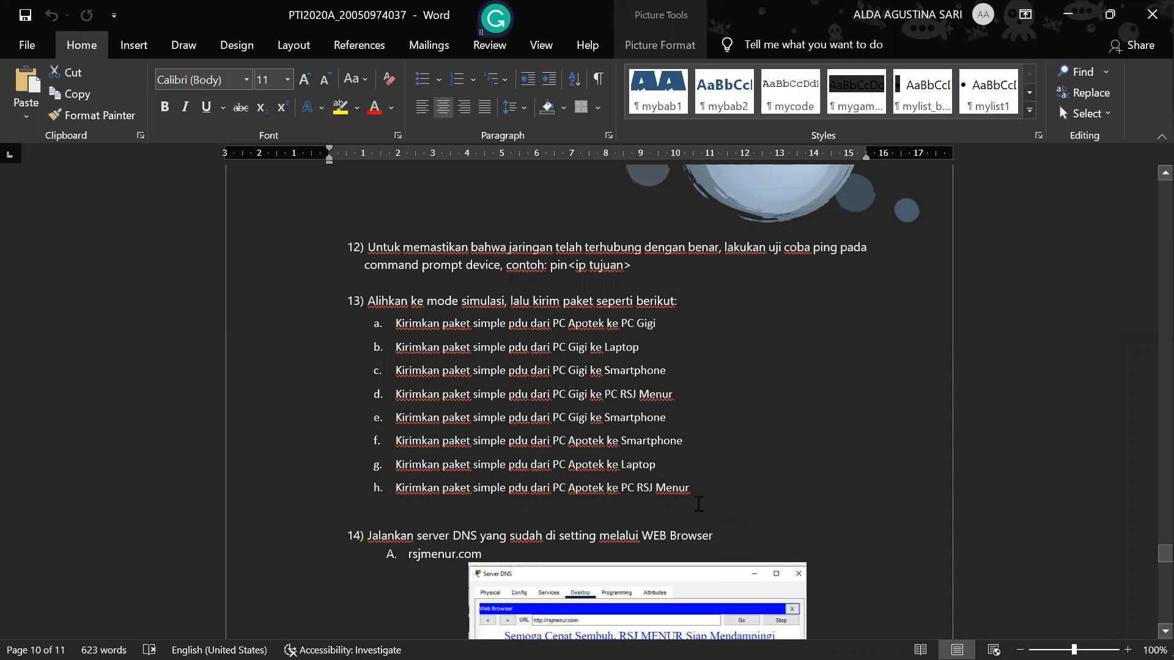
{"action": "mouse_move", "coordinate": [1143, 222]}
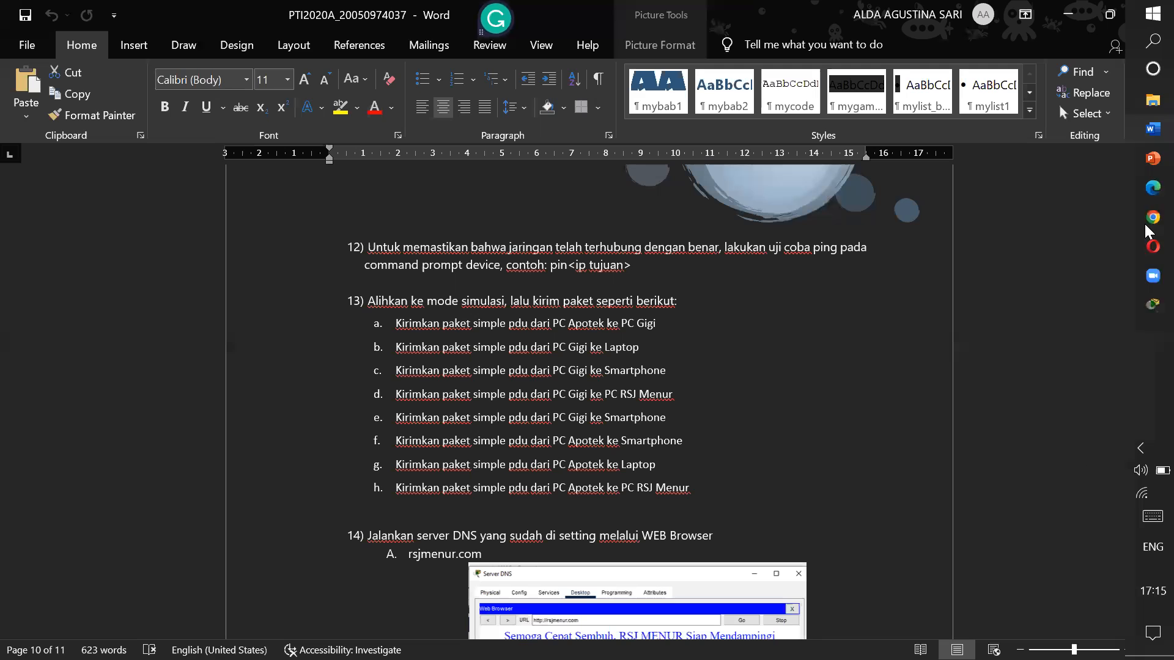
{"action": "left_click", "coordinate": [1145, 304]}
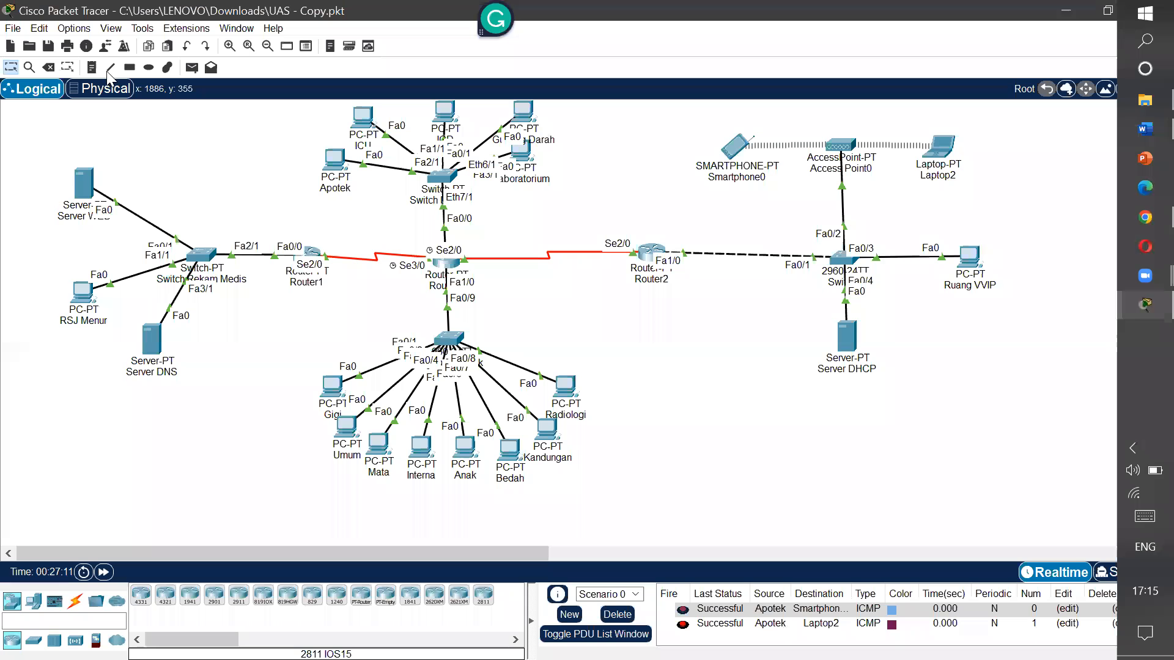
{"action": "left_click", "coordinate": [192, 67]}
{"action": "left_click", "coordinate": [337, 170]}
{"action": "left_click", "coordinate": [79, 296]}
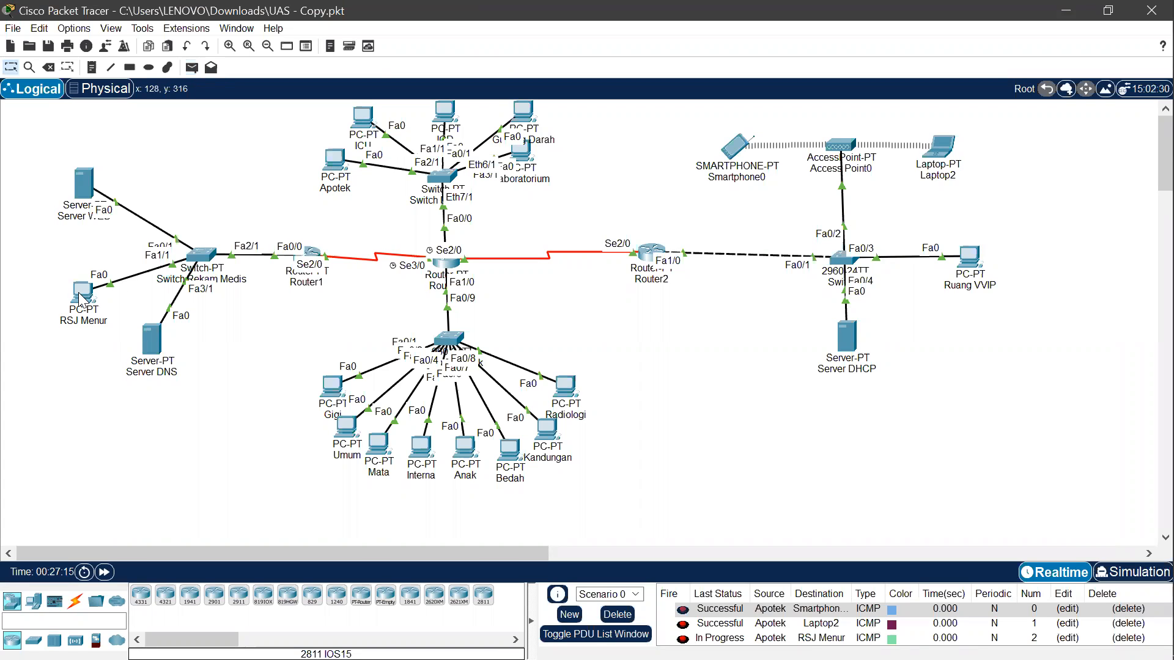
{"action": "left_click", "coordinate": [820, 607]}
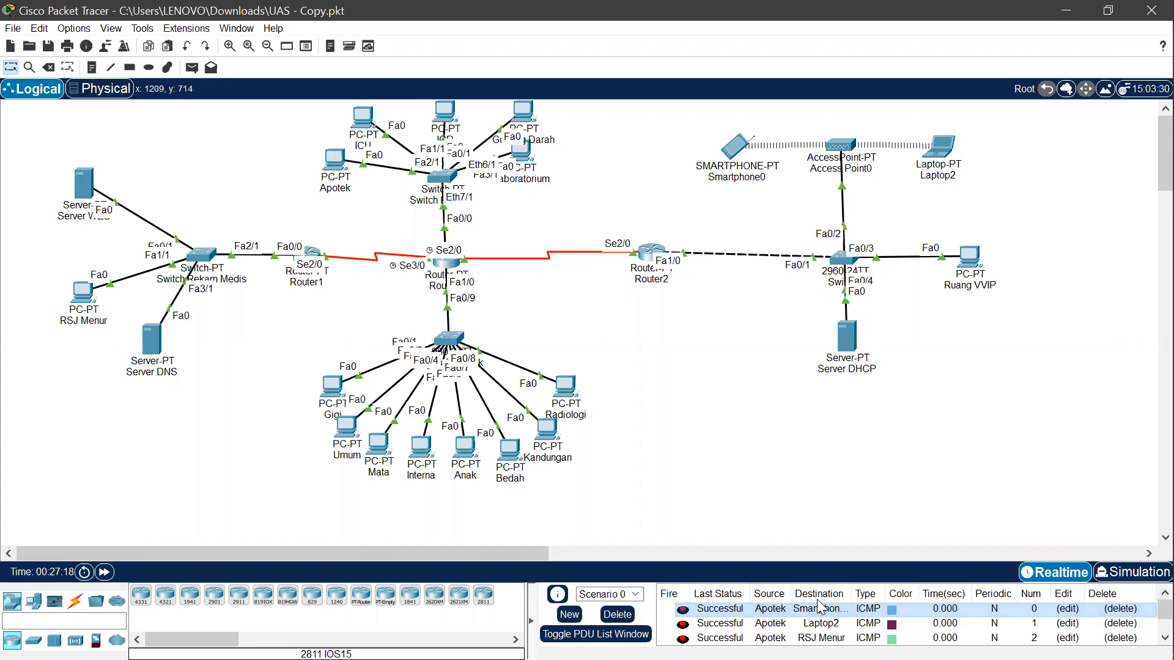
{"action": "left_click", "coordinate": [613, 614]}
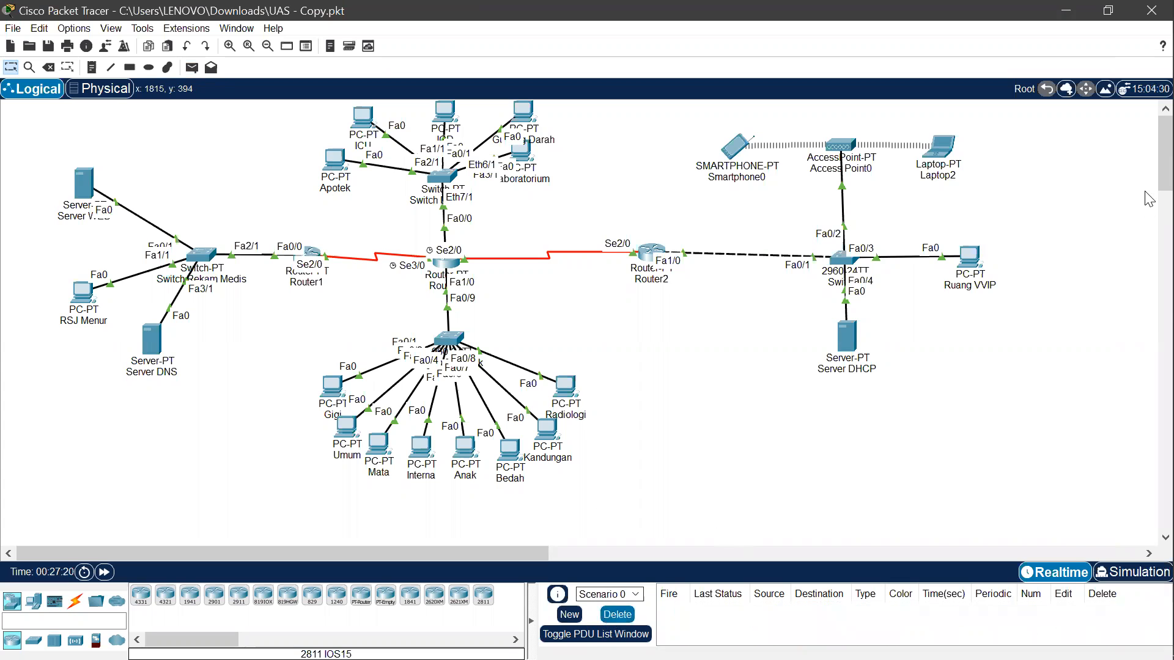
Step: Switch to the Word report to read item 14 on testing the DNS server through the web browser, and return to Packet Tracer
{"action": "mouse_move", "coordinate": [1164, 153]}
{"action": "left_click", "coordinate": [1146, 130]}
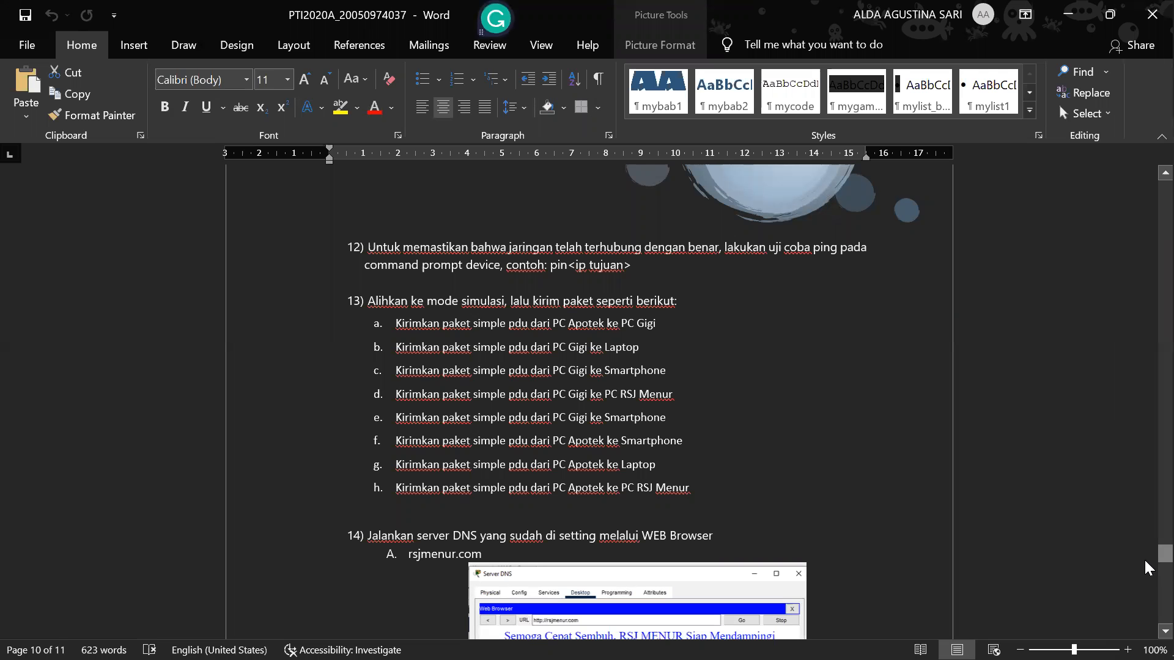
{"action": "mouse_move", "coordinate": [1145, 553]}
{"action": "left_mouse_down"}
{"action": "mouse_move", "coordinate": [1145, 578]}
{"action": "mouse_move", "coordinate": [1145, 555]}
{"action": "left_mouse_up"}
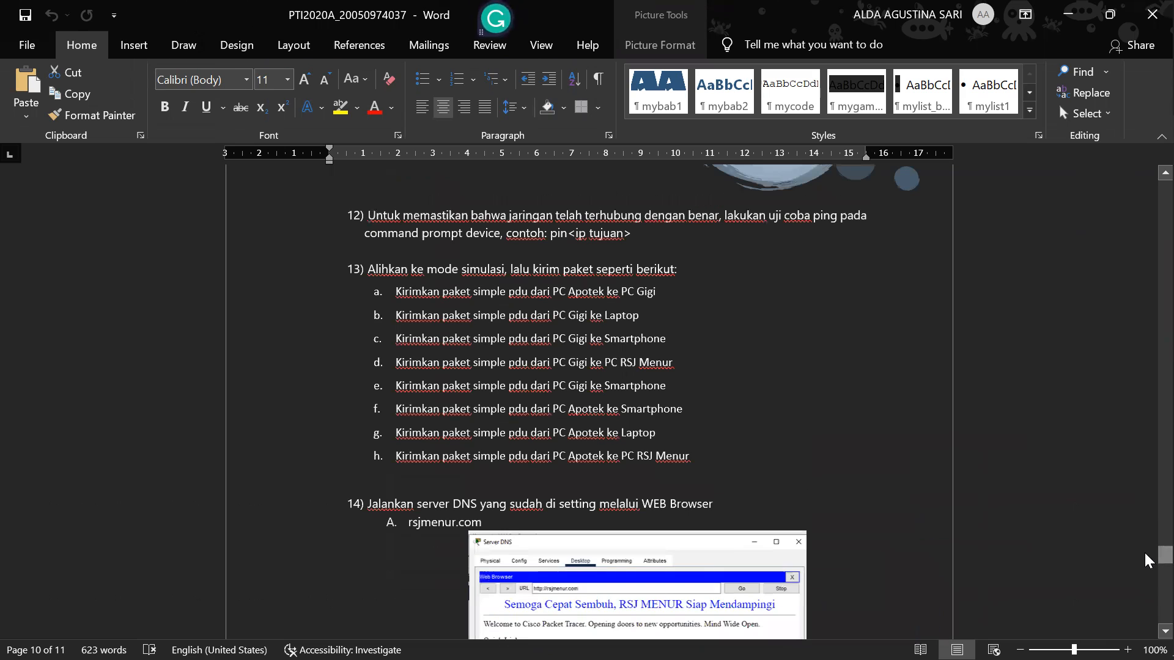
{"action": "left_click", "coordinate": [1144, 278]}
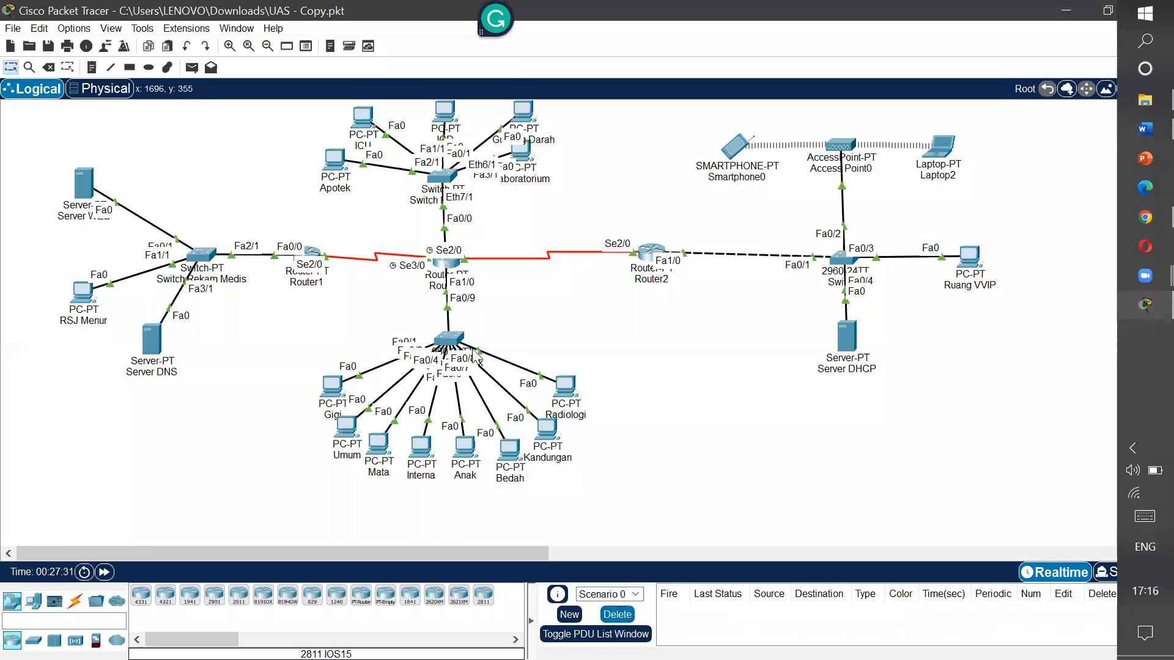
Step: Load rsjmenur.com in Server DNS's web browser, and close the browser
{"action": "left_click", "coordinate": [153, 343]}
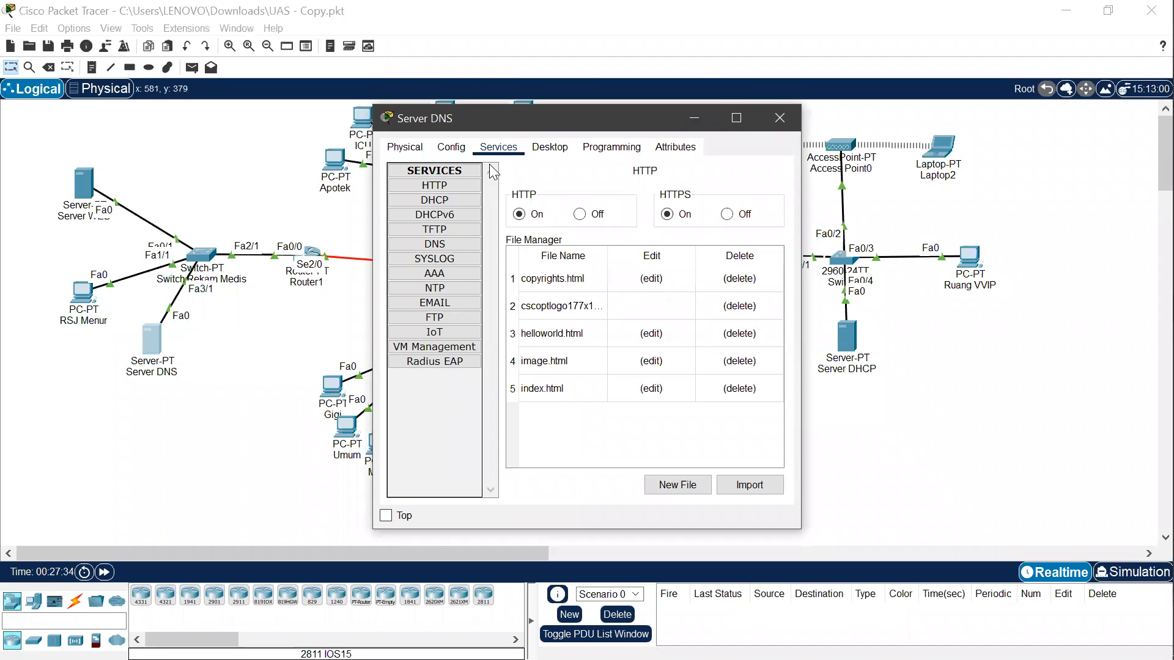
{"action": "left_click", "coordinate": [549, 146]}
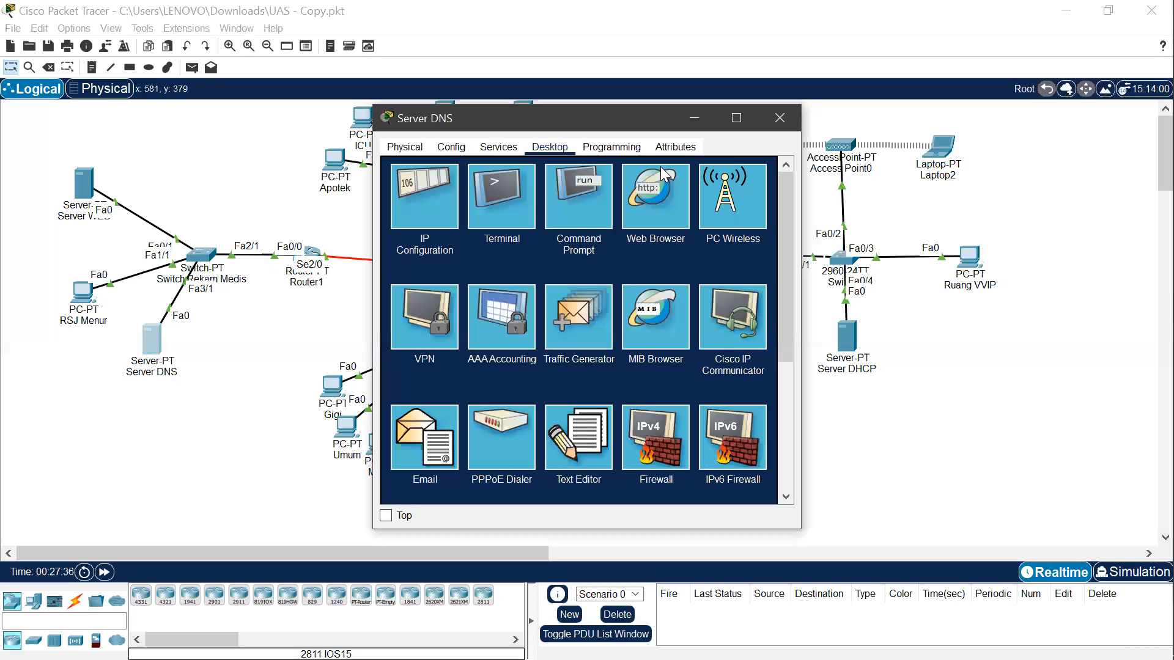
{"action": "left_click", "coordinate": [659, 200]}
{"action": "type", "text": "rsjmenur.com"}
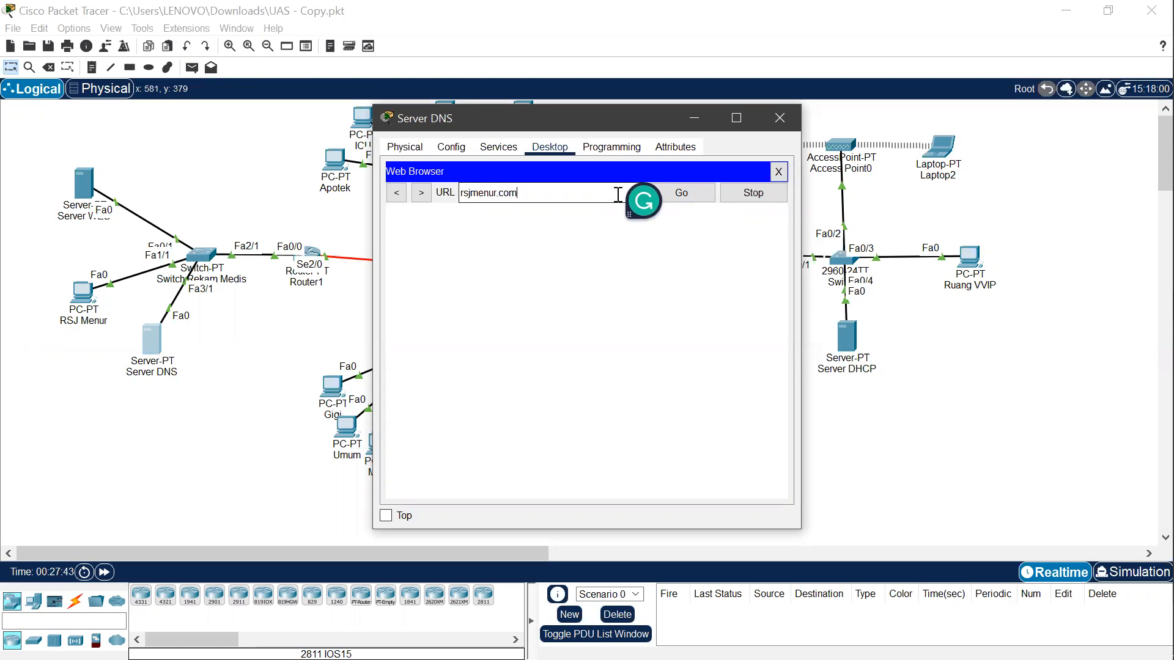
{"action": "left_click", "coordinate": [702, 196]}
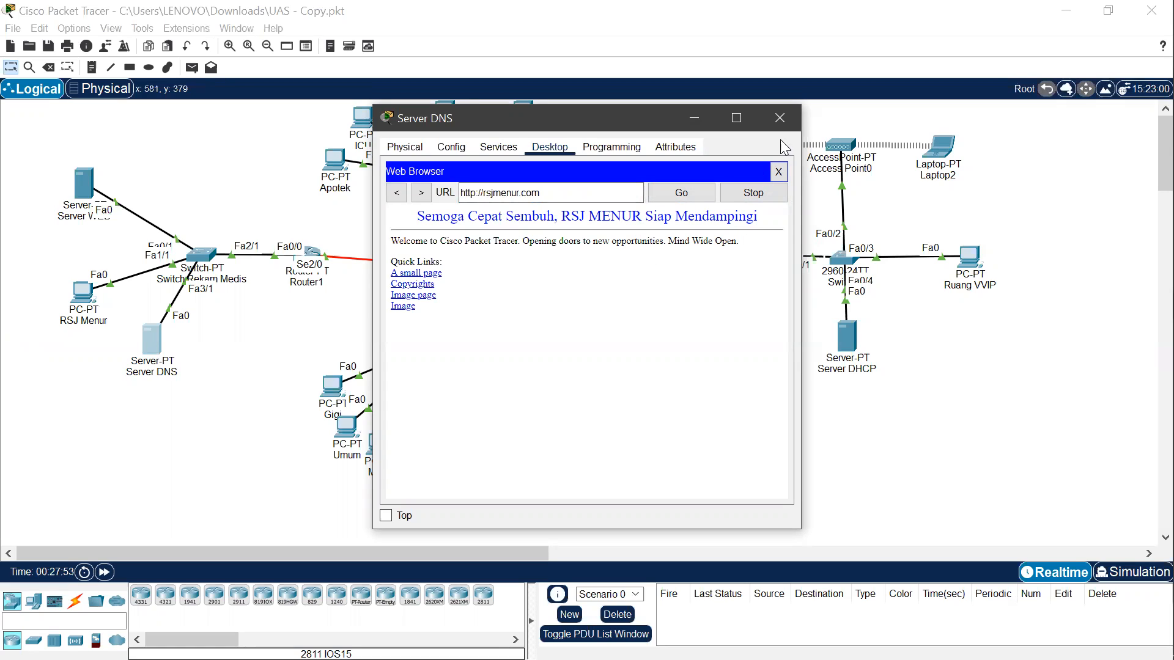
{"action": "left_click", "coordinate": [778, 172]}
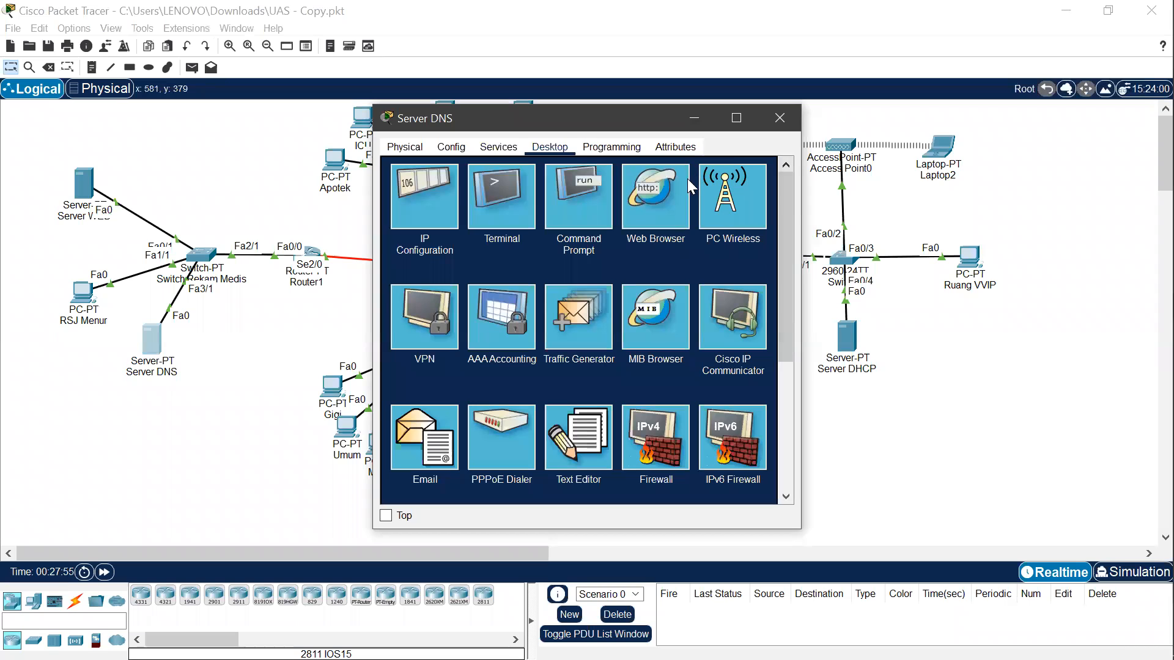
Step: Switch to the Word report to view the second DNS server web browser figure, and return to Packet Tracer's main window
{"action": "mouse_move", "coordinate": [1147, 343]}
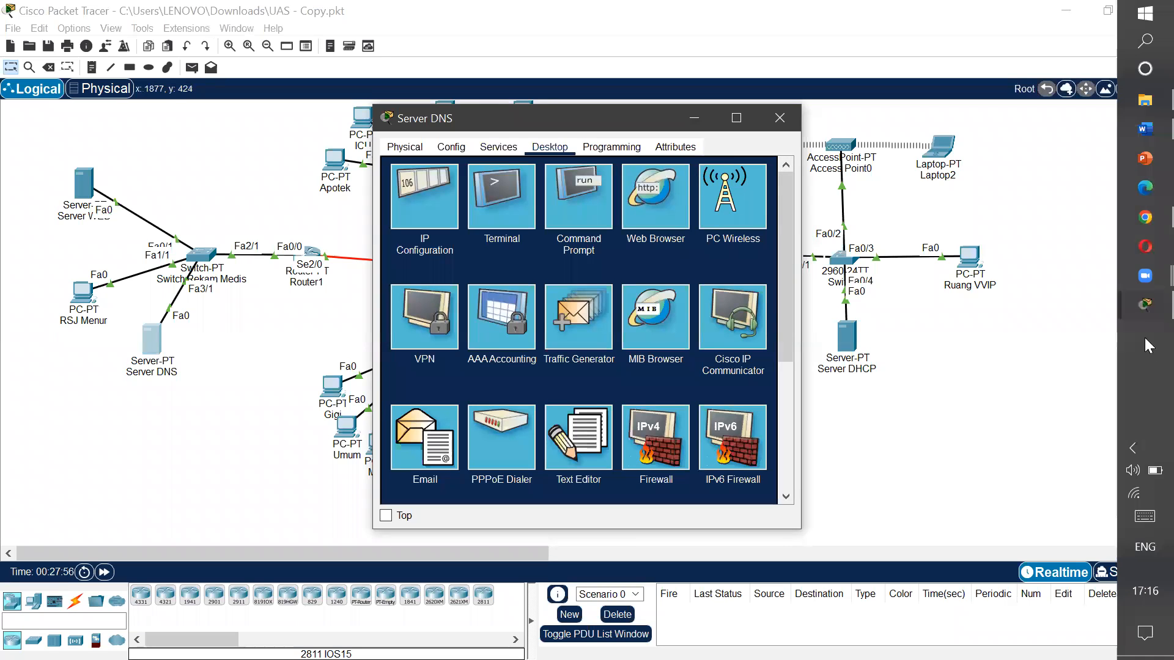
{"action": "left_click", "coordinate": [1147, 132]}
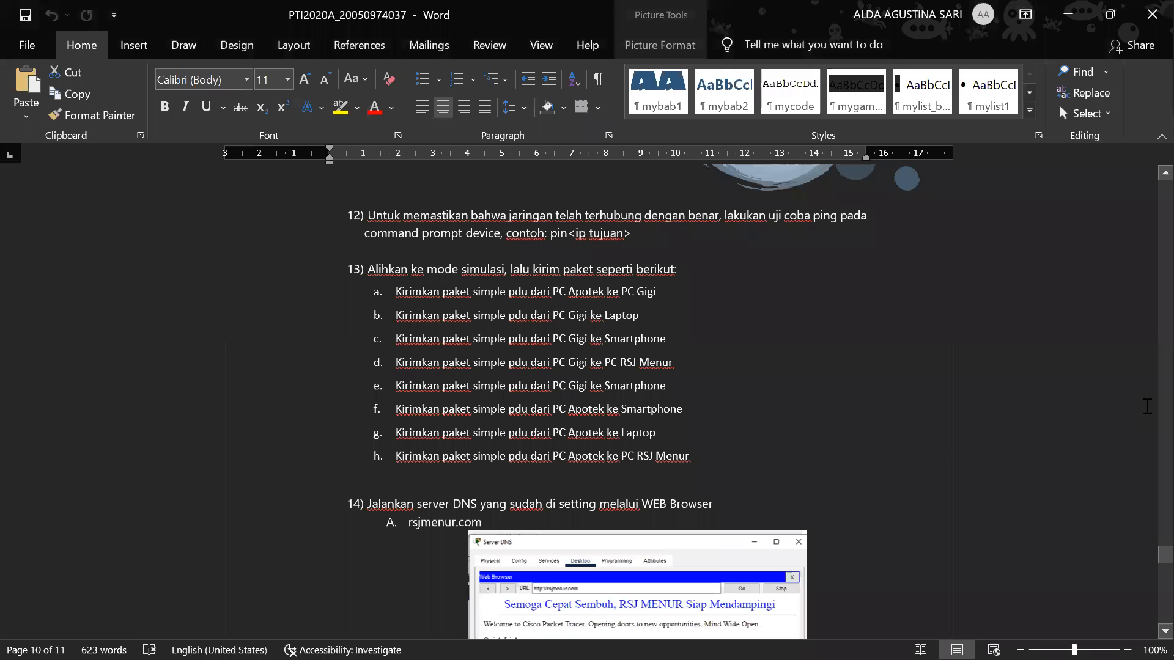
{"action": "left_click_drag", "start_coordinate": [1164, 555], "coordinate": [1146, 597]}
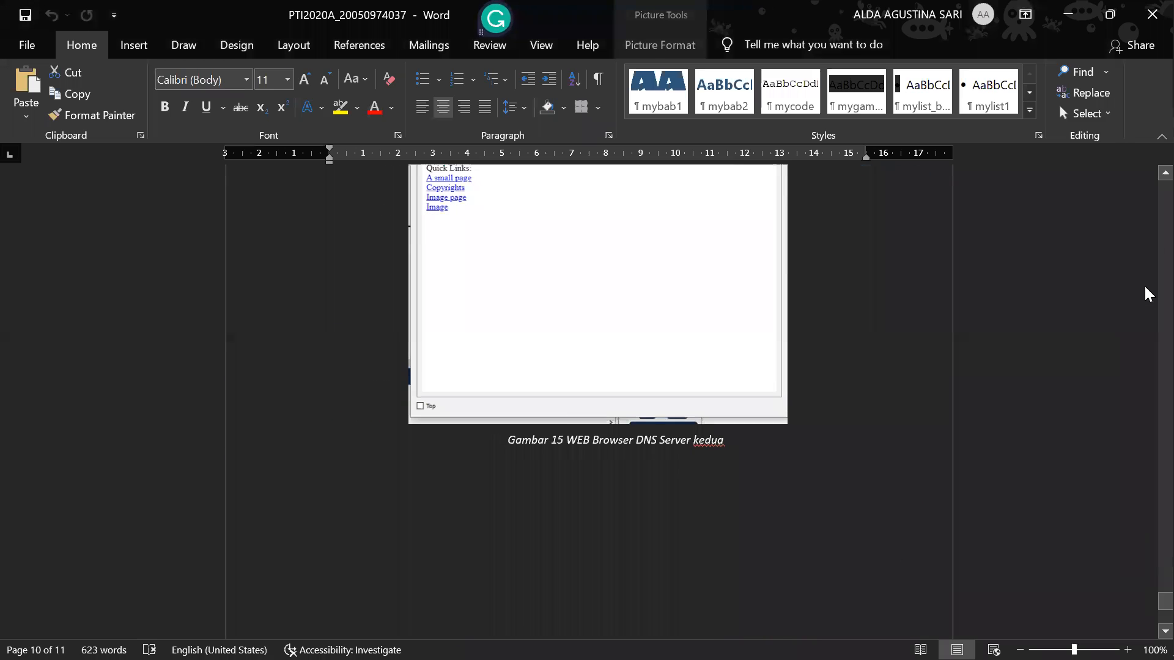
{"action": "mouse_move", "coordinate": [1146, 356]}
{"action": "mouse_move", "coordinate": [1145, 308]}
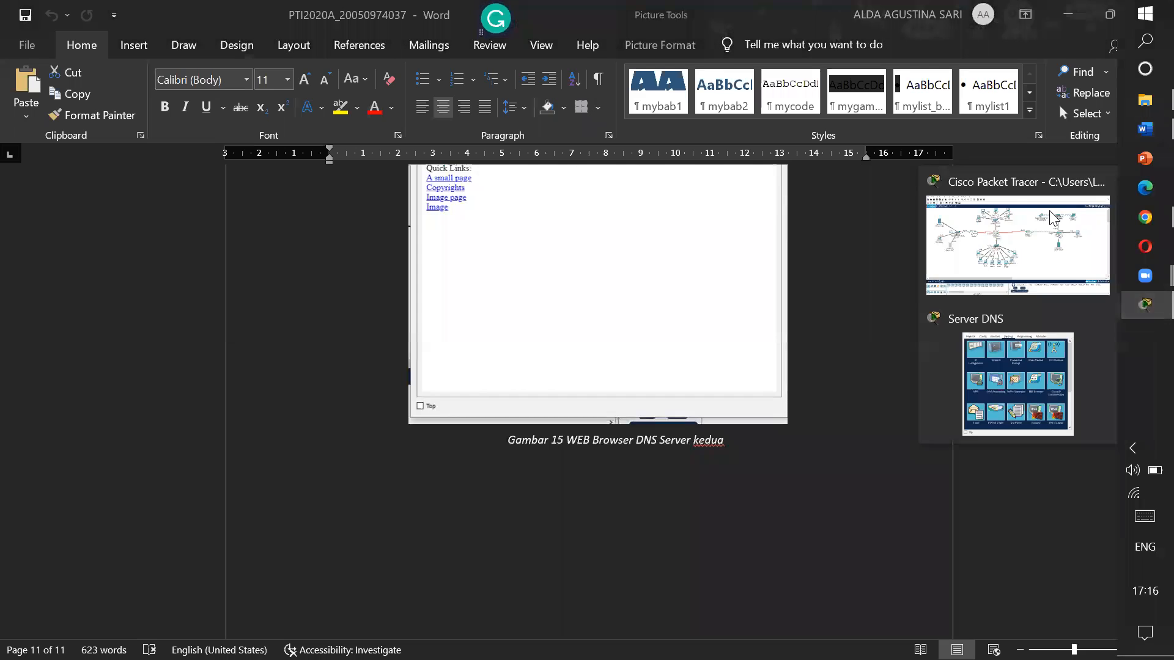
{"action": "left_click", "coordinate": [1049, 209]}
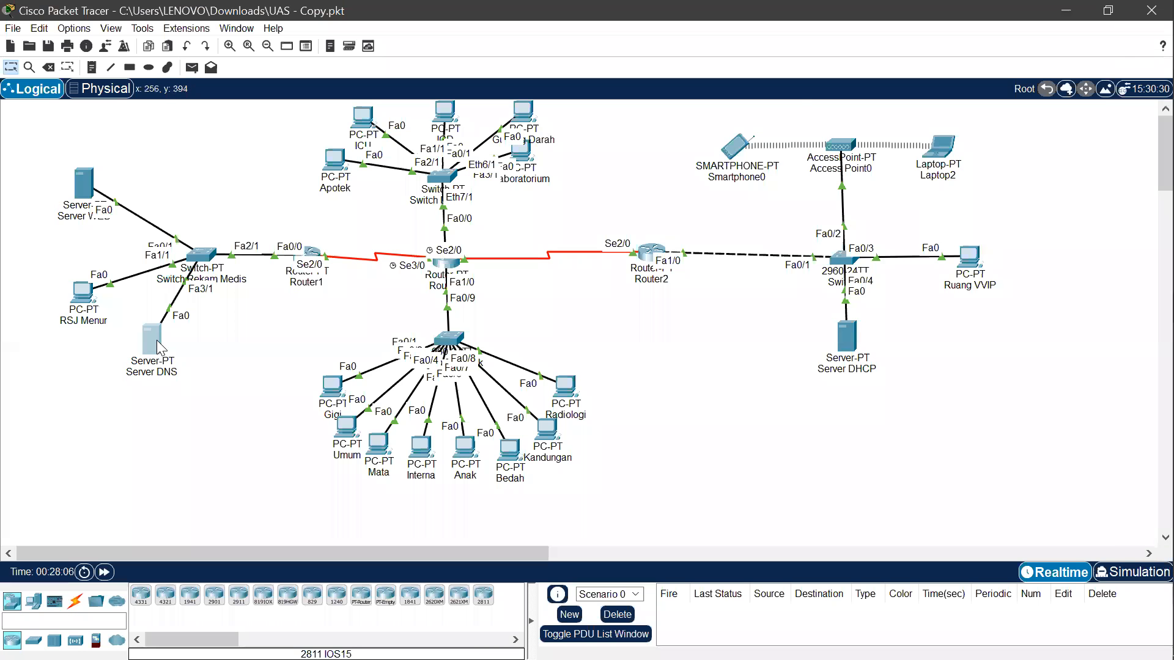
{"action": "left_click", "coordinate": [157, 340]}
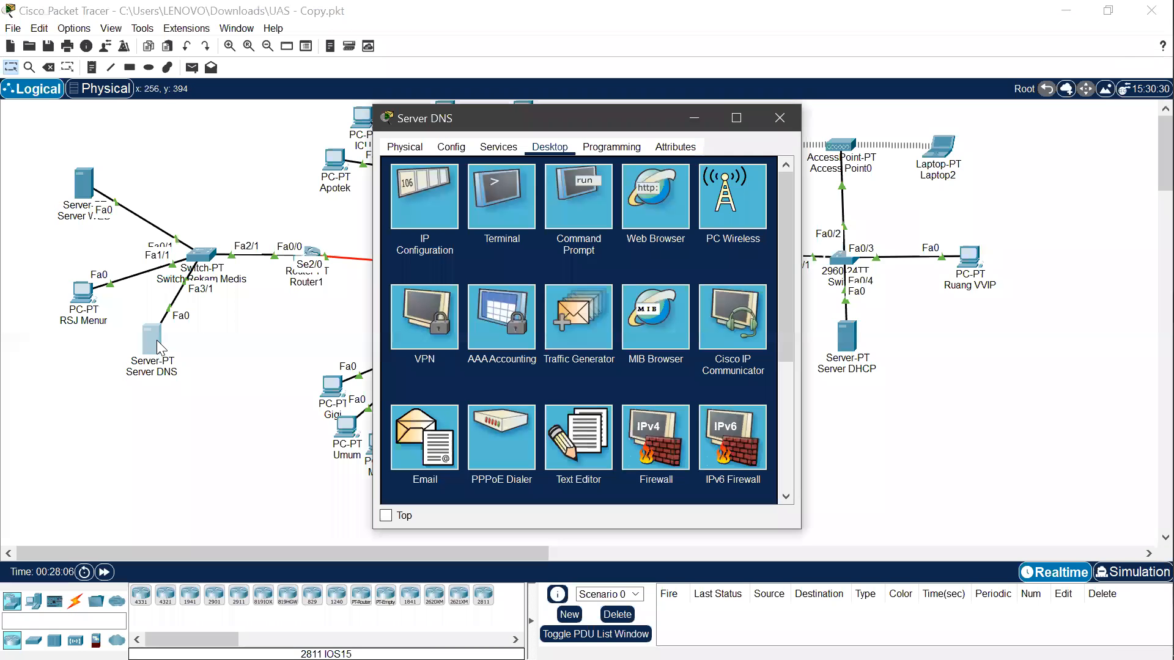
{"action": "left_click", "coordinate": [661, 205]}
{"action": "left_click", "coordinate": [572, 193]}
{"action": "type", "text": "www.r"}
{"action": "type", "text": "sj"}
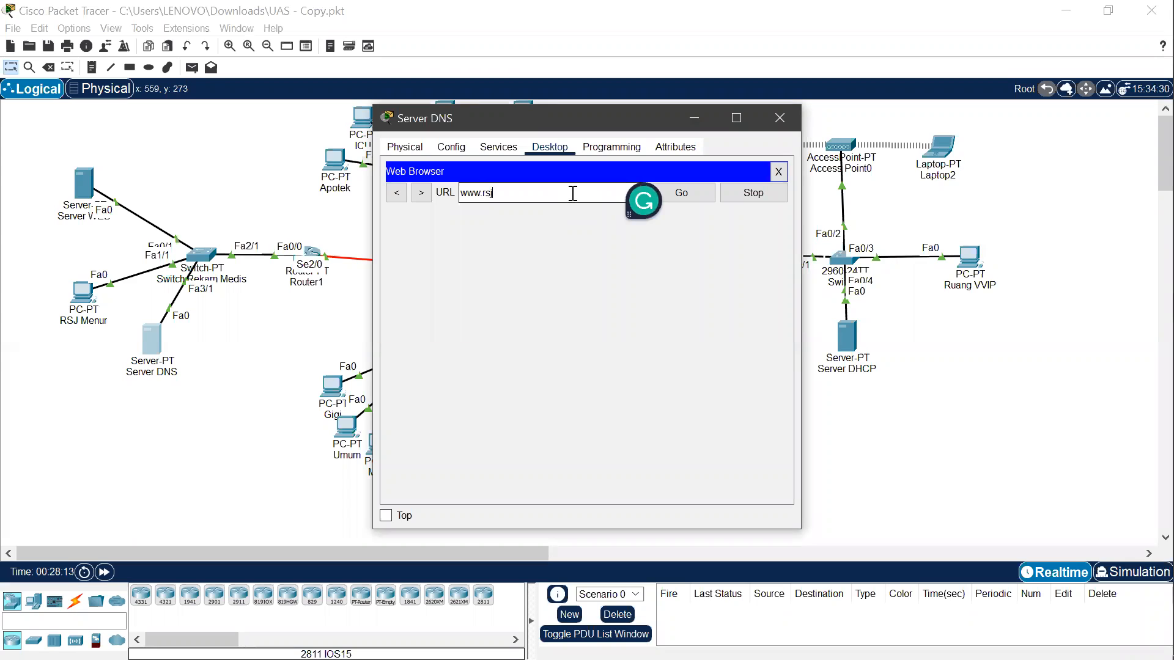
{"action": "type", "text": "menur.com"}
{"action": "left_click", "coordinate": [687, 197]}
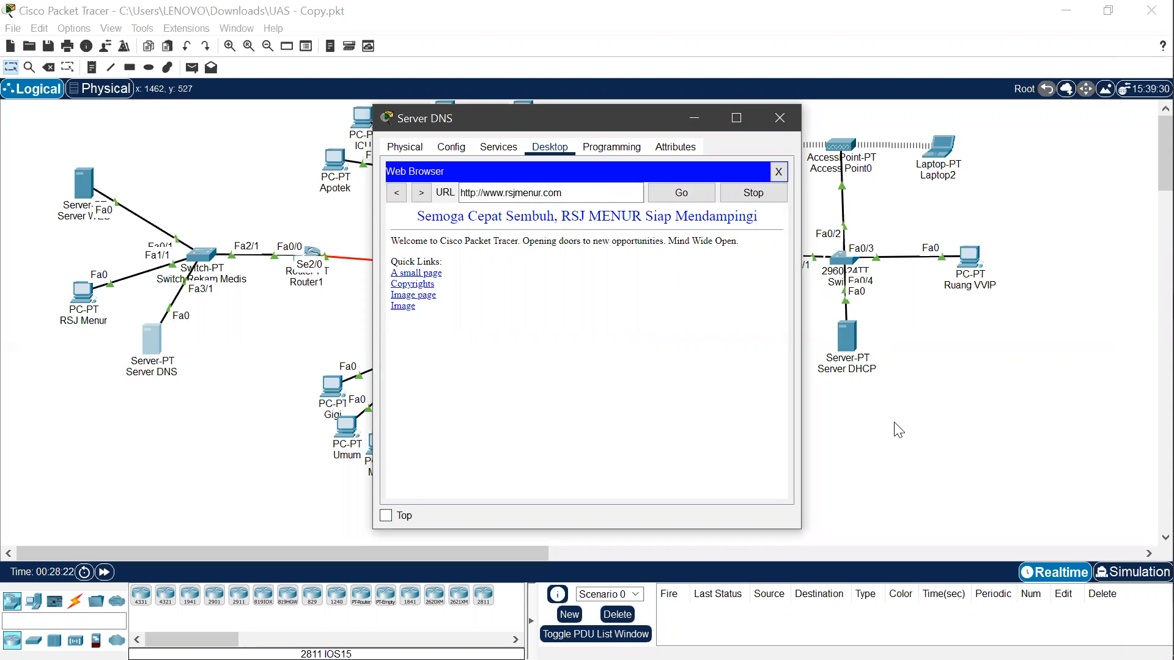
{"action": "left_click", "coordinate": [767, 114]}
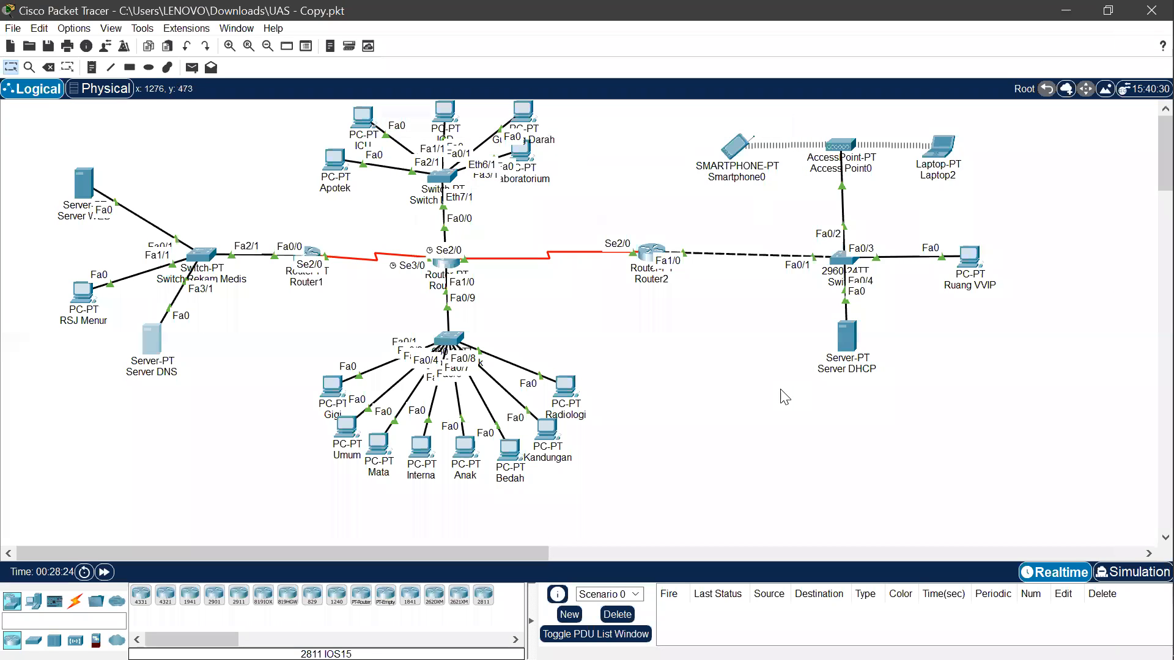